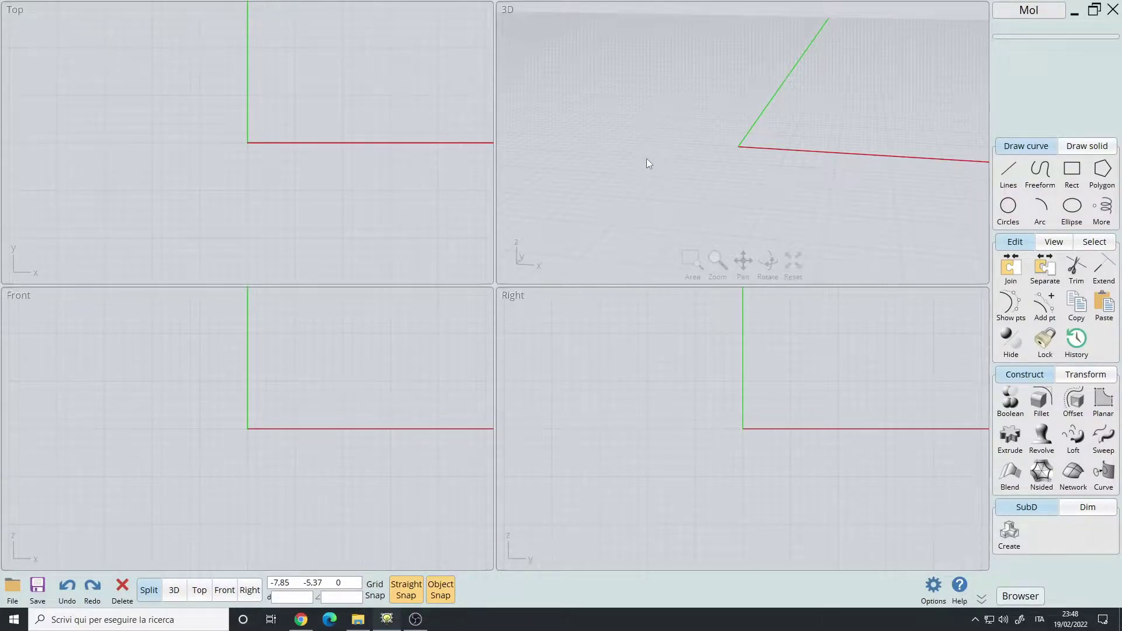
- Orbit the 3D view around the origin
mouse_move(716, 161)
right_down()
mouse_move(713, 139)
mouse_move(725, 177)
mouse_move(697, 167)
mouse_move(708, 159)
mouse_move(721, 171)
right_up()
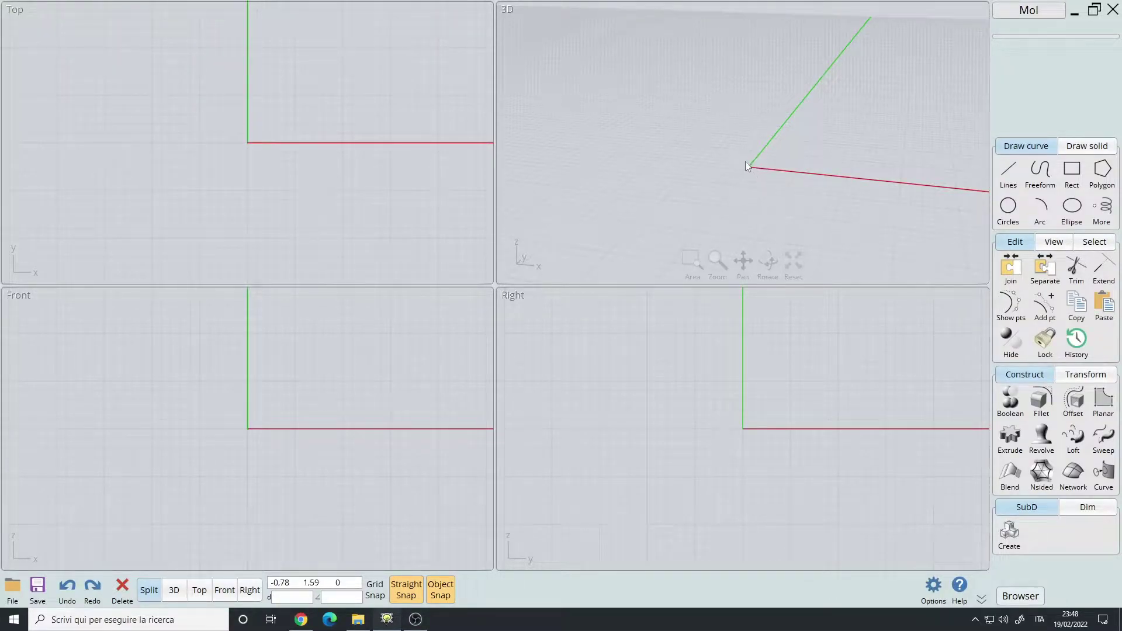
right_drag(746, 166, 790, 156)
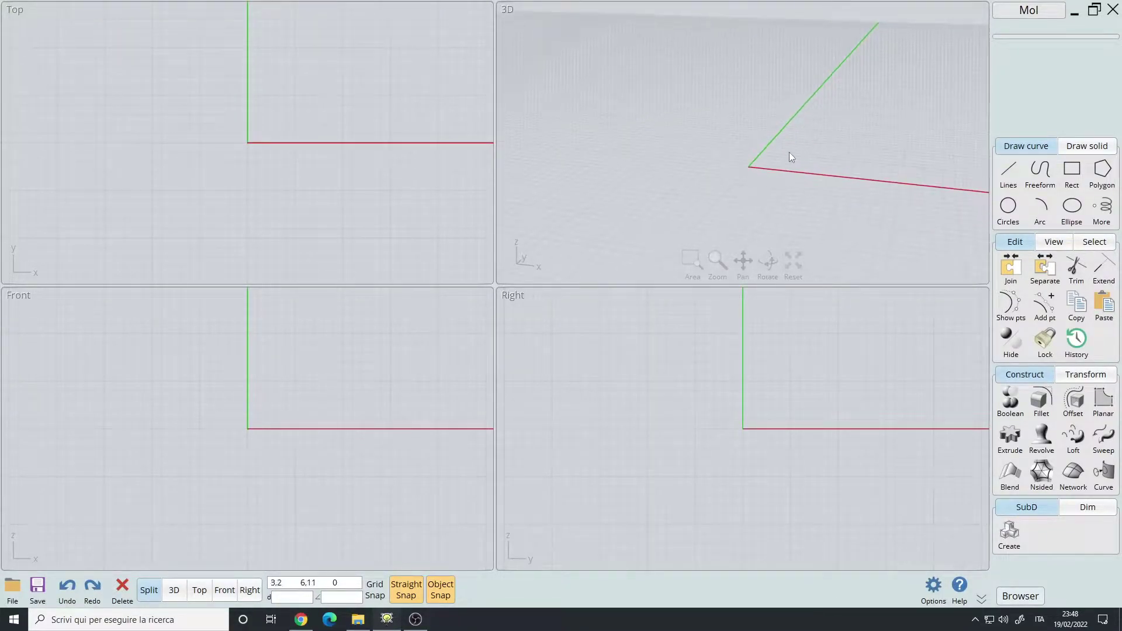
- Browse the ArtStation page for Blender Inspired Hotkeys for MoI3D V4+
key(F1)
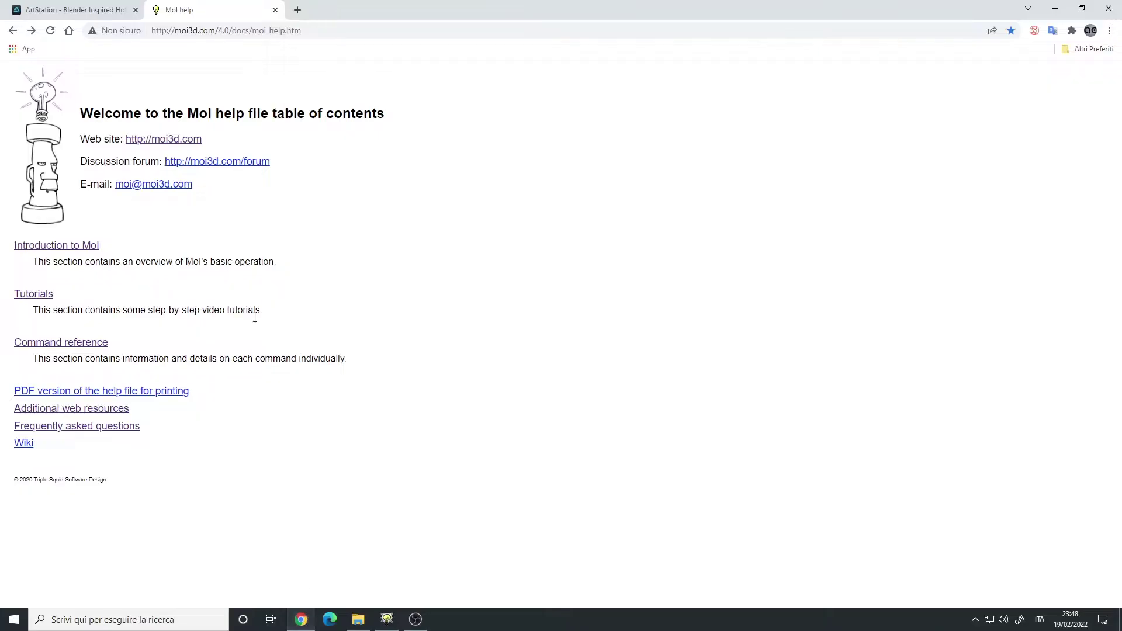
click(88, 10)
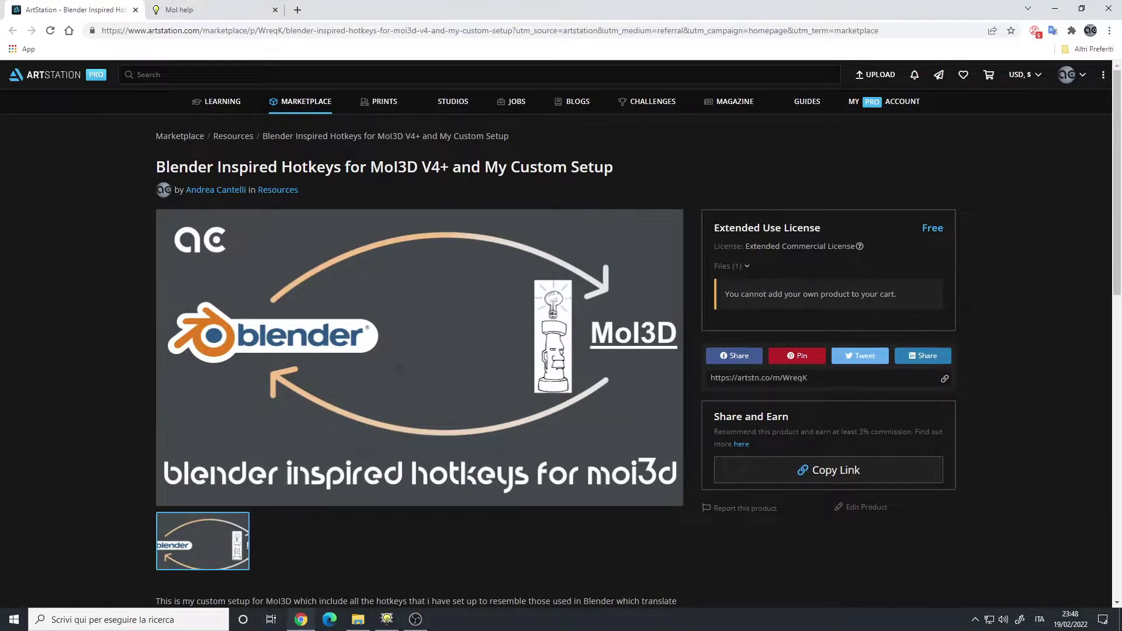
scroll(561, 351, down, 3)
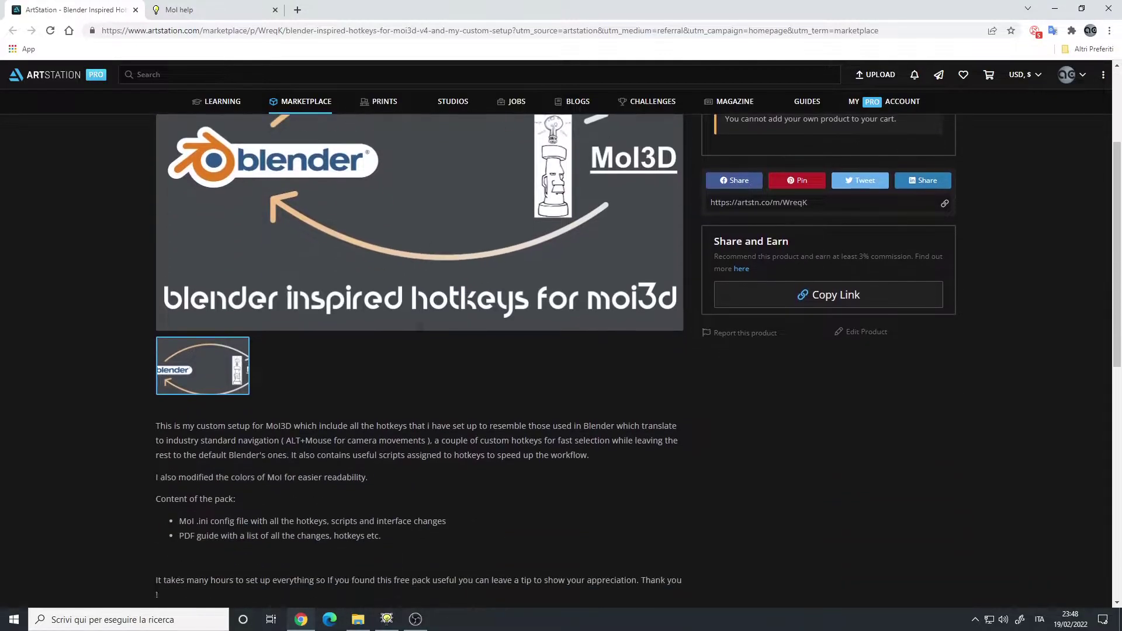
scroll(561, 350, up, 1)
scroll(477, 325, up, 2)
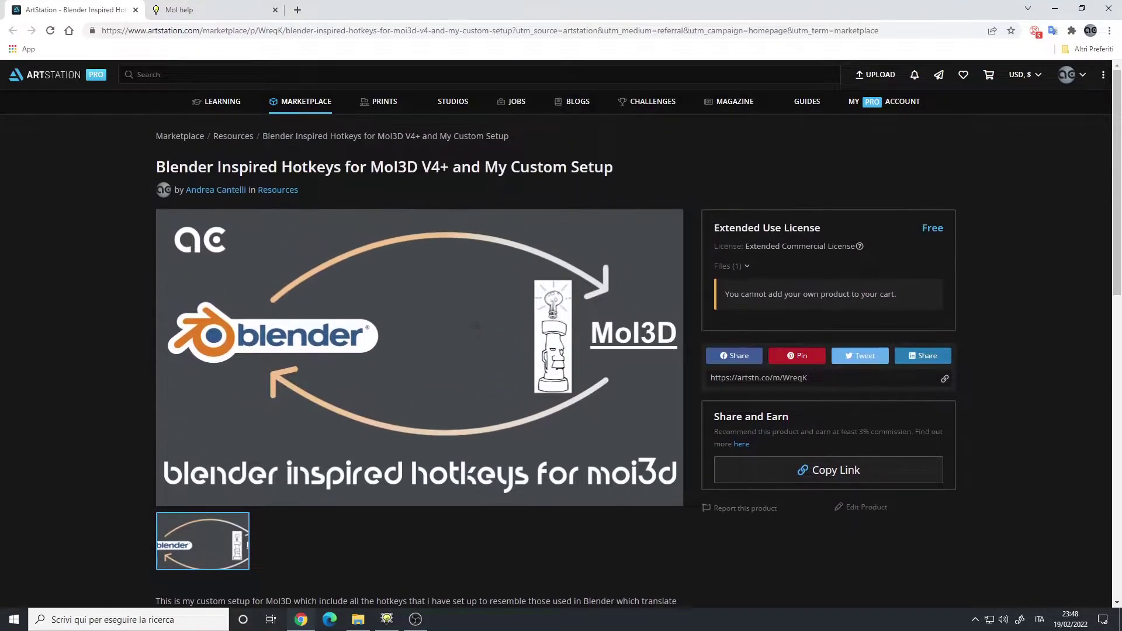
scroll(427, 338, down, 4)
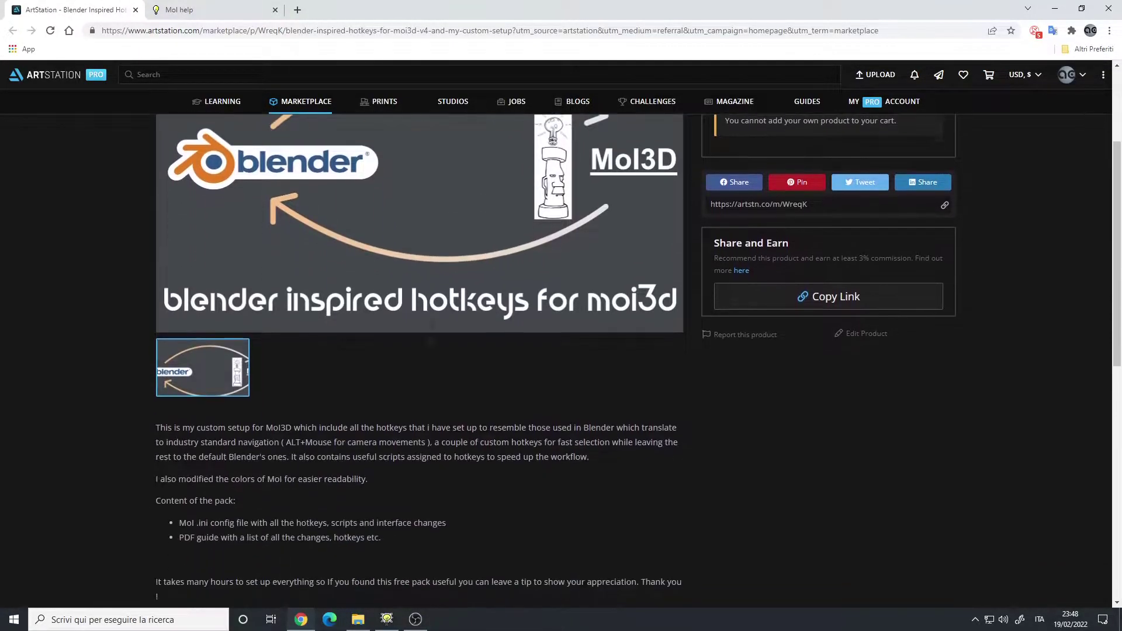
scroll(426, 337, up, 2)
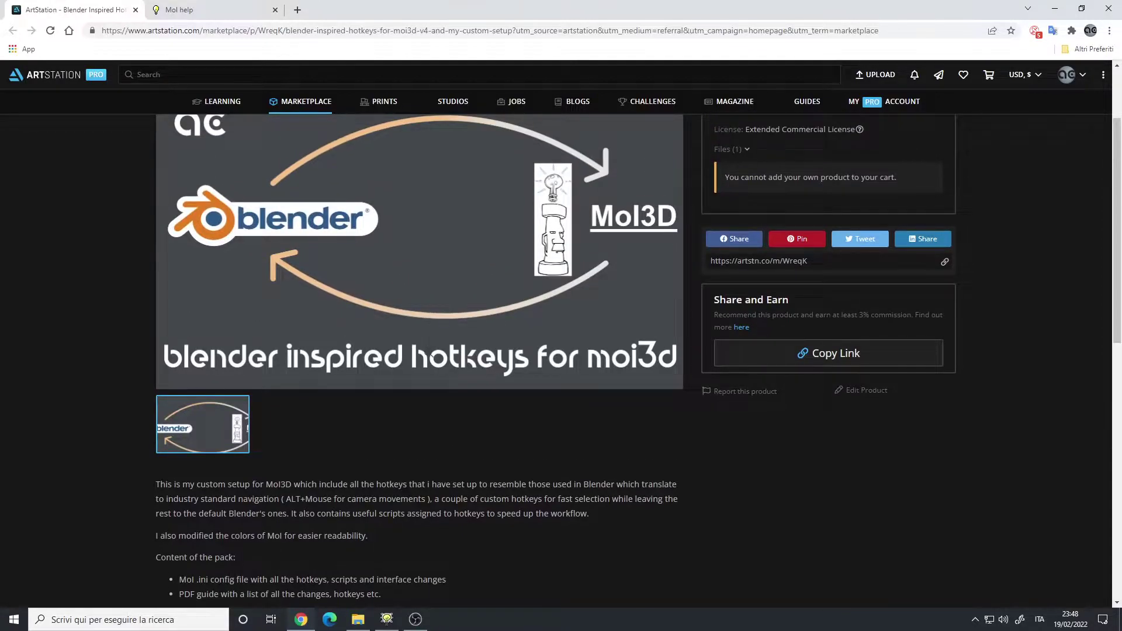
scroll(427, 354, up, 2)
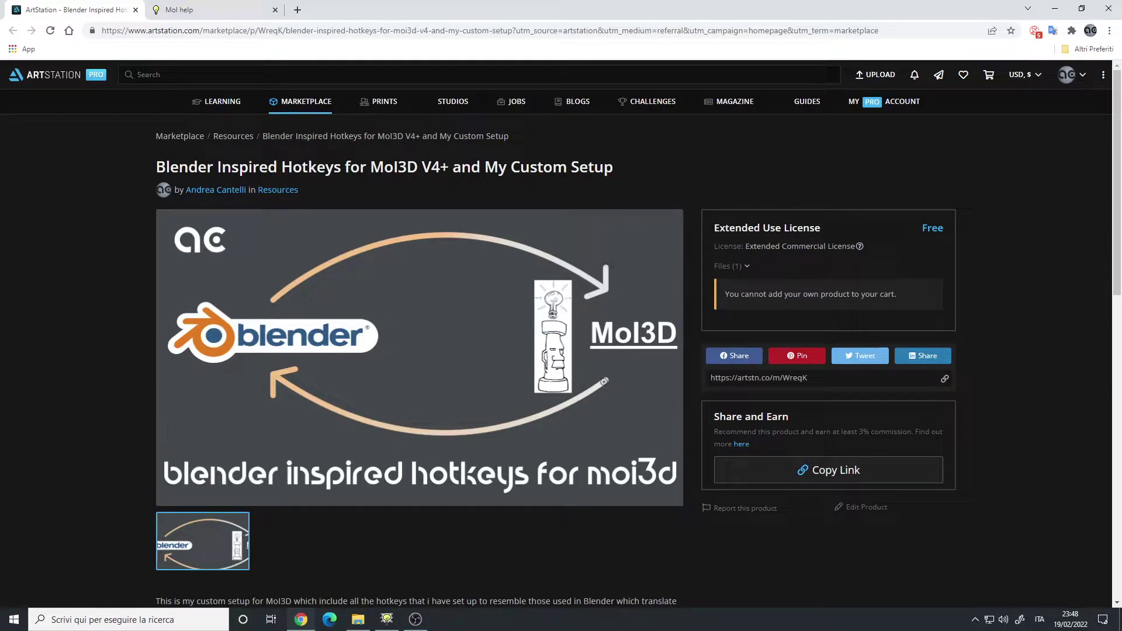
scroll(426, 282, down, 7)
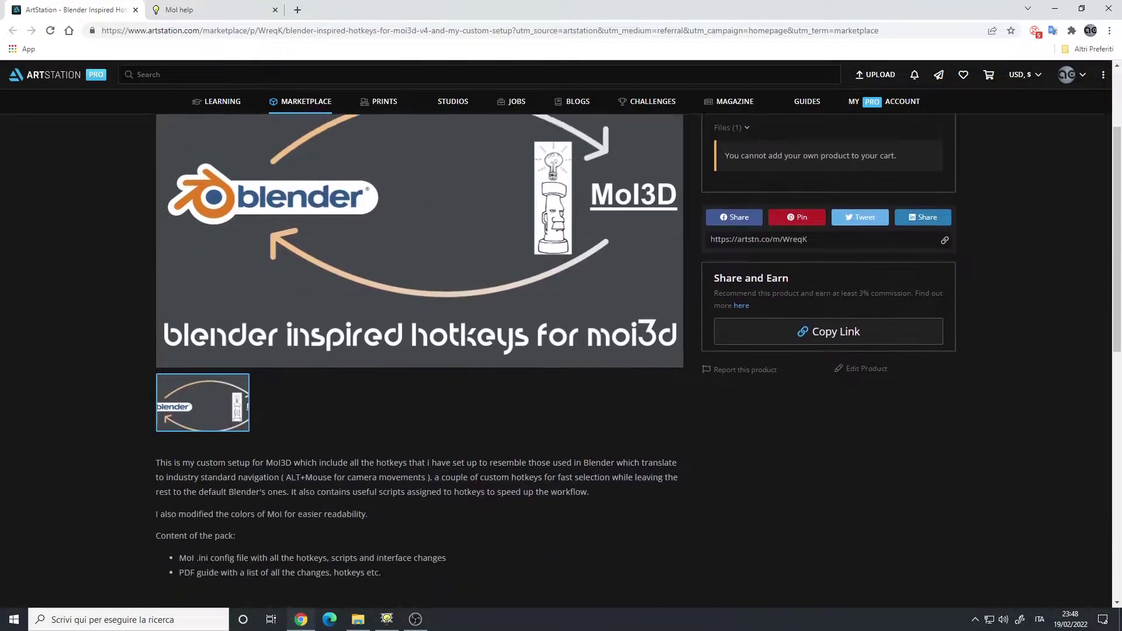
scroll(427, 282, up, 6)
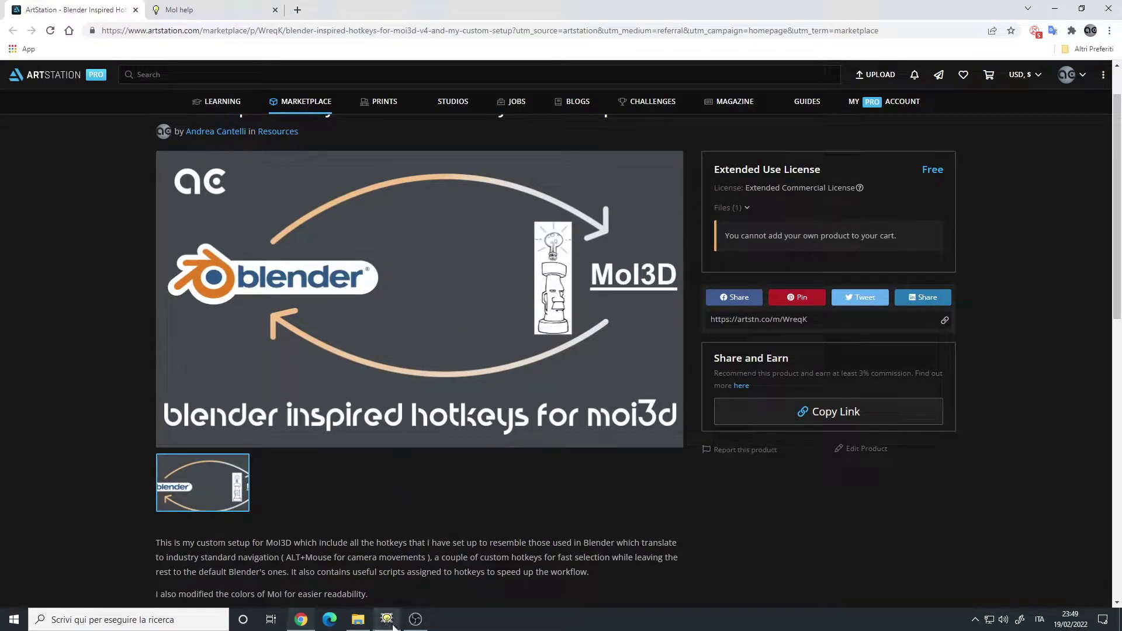
- Maximize the Front view and draw a large circle centred at the origin
click(387, 620)
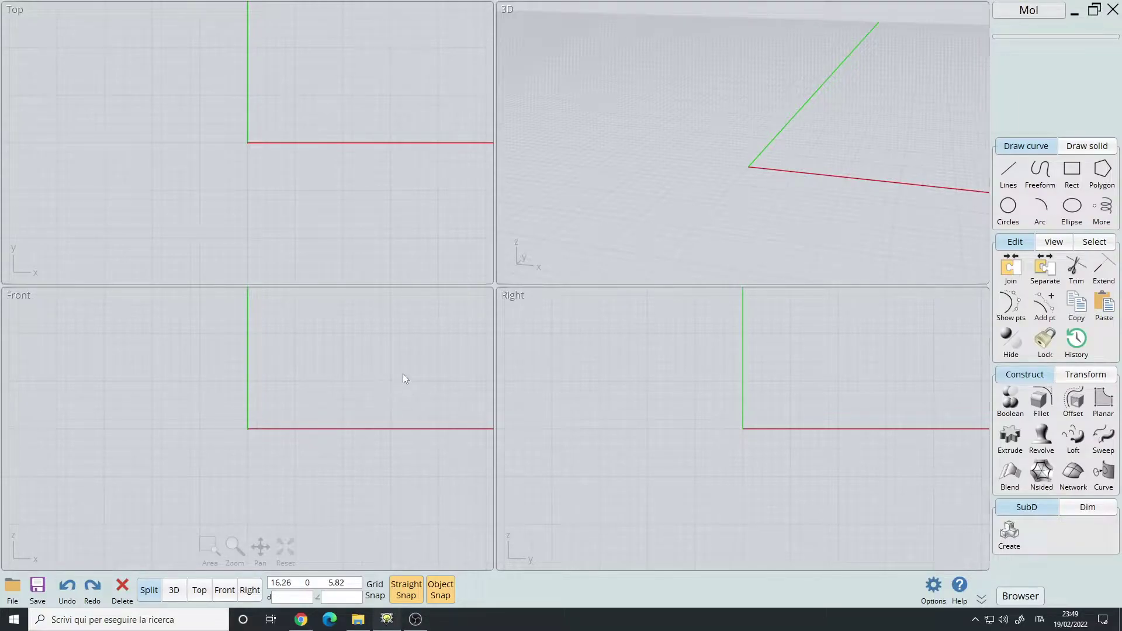
key(f)
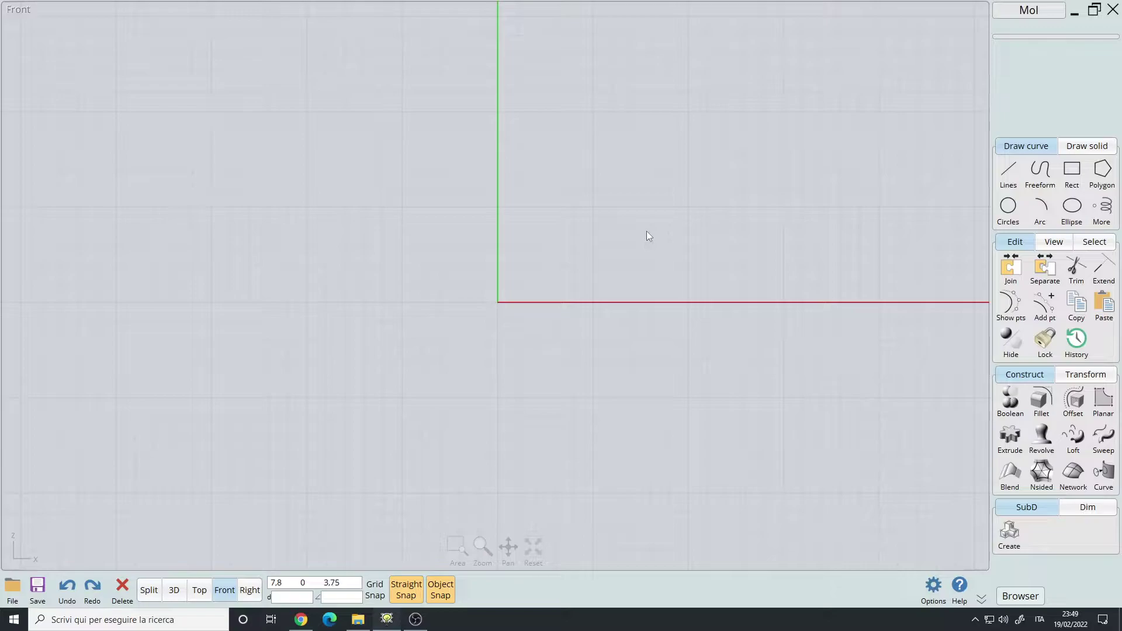
key(c)
click(497, 302)
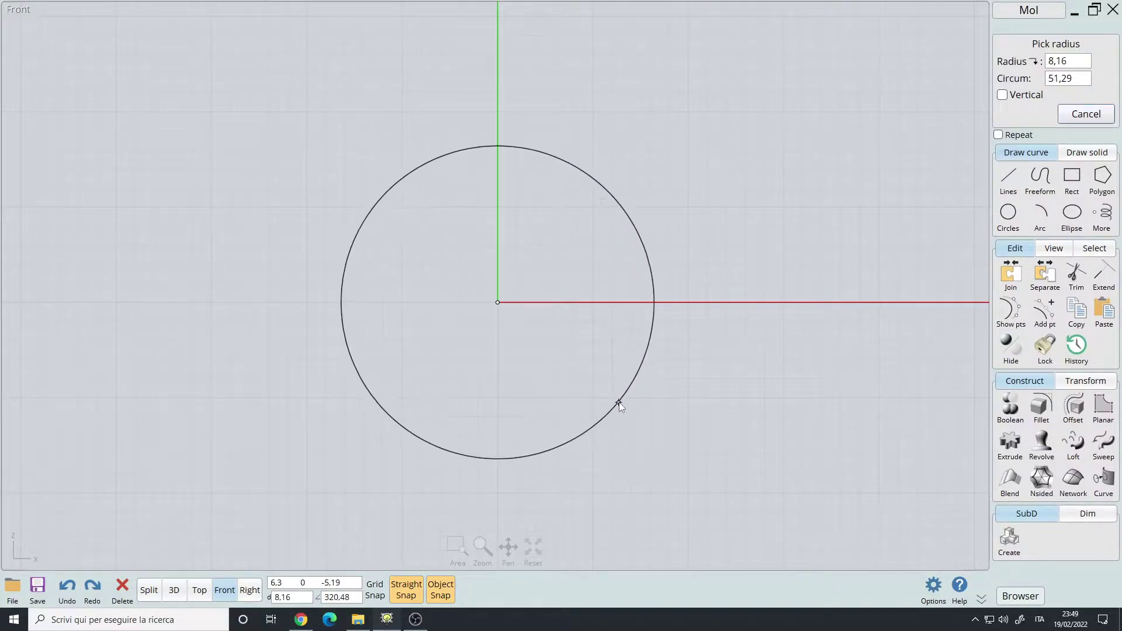
click(631, 415)
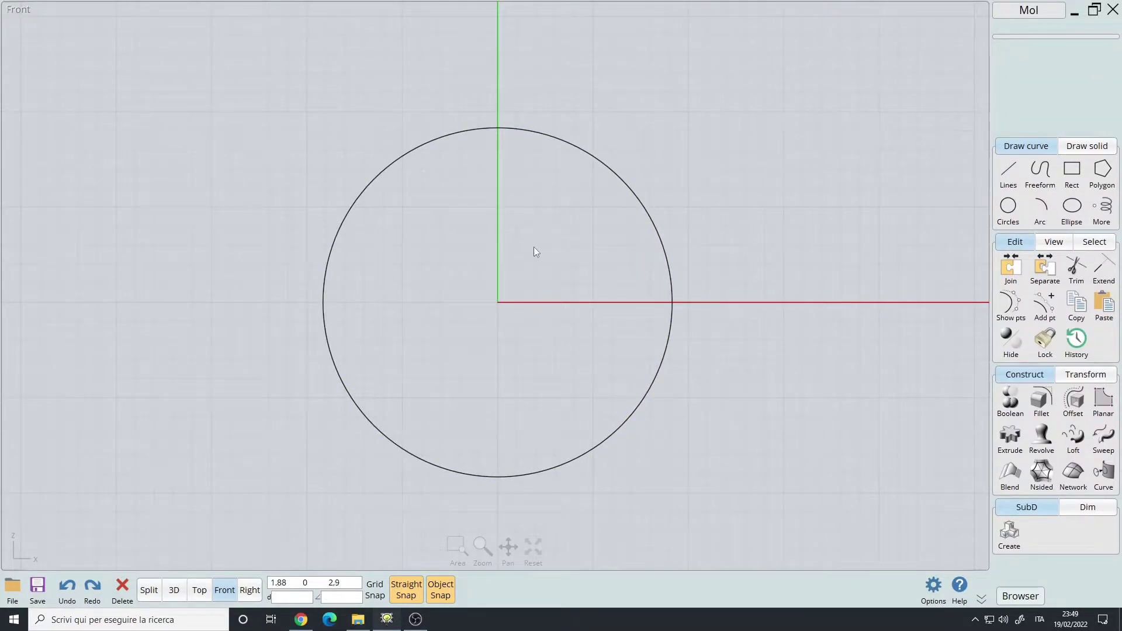
- Draw a small circle on the large circle's top, then circular-array it 8 times around the origin
key(c)
click(498, 127)
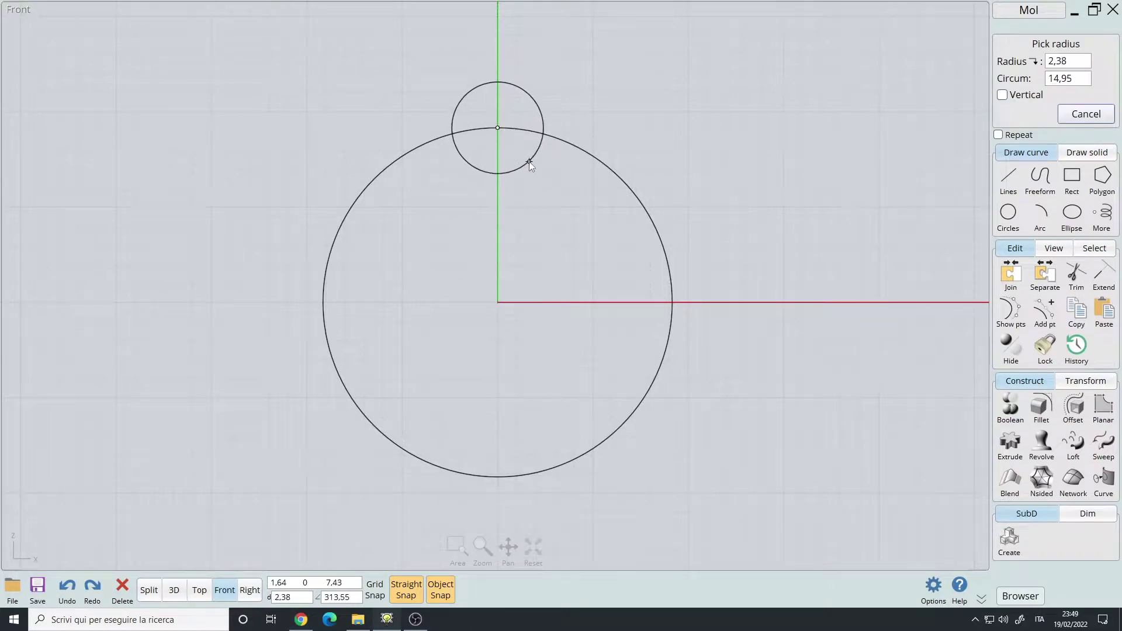
click(522, 150)
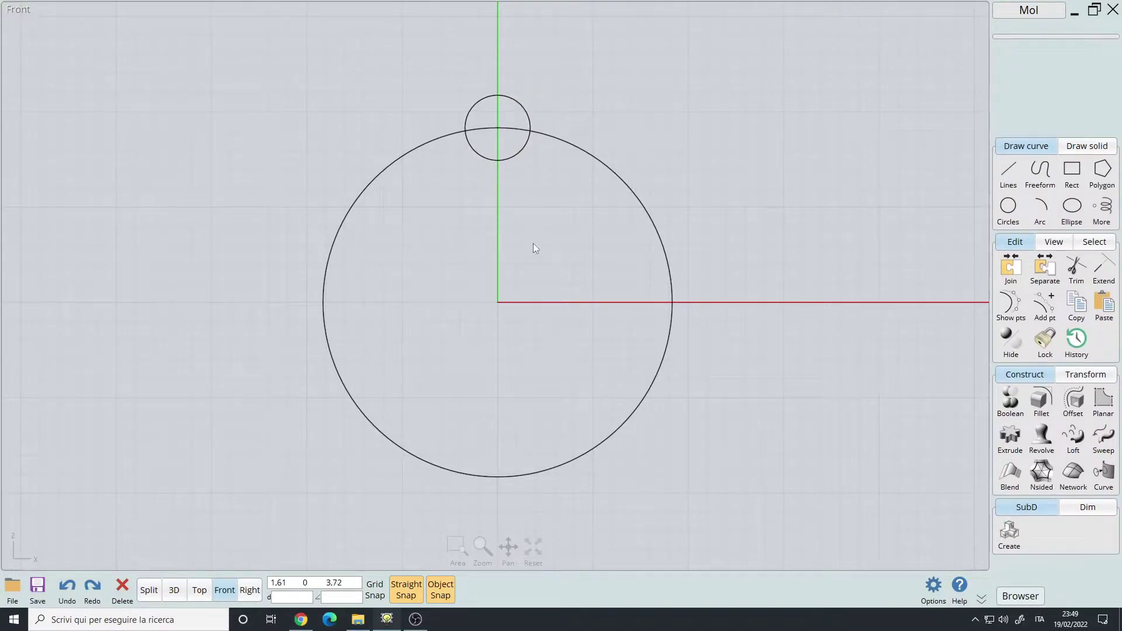
click(525, 107)
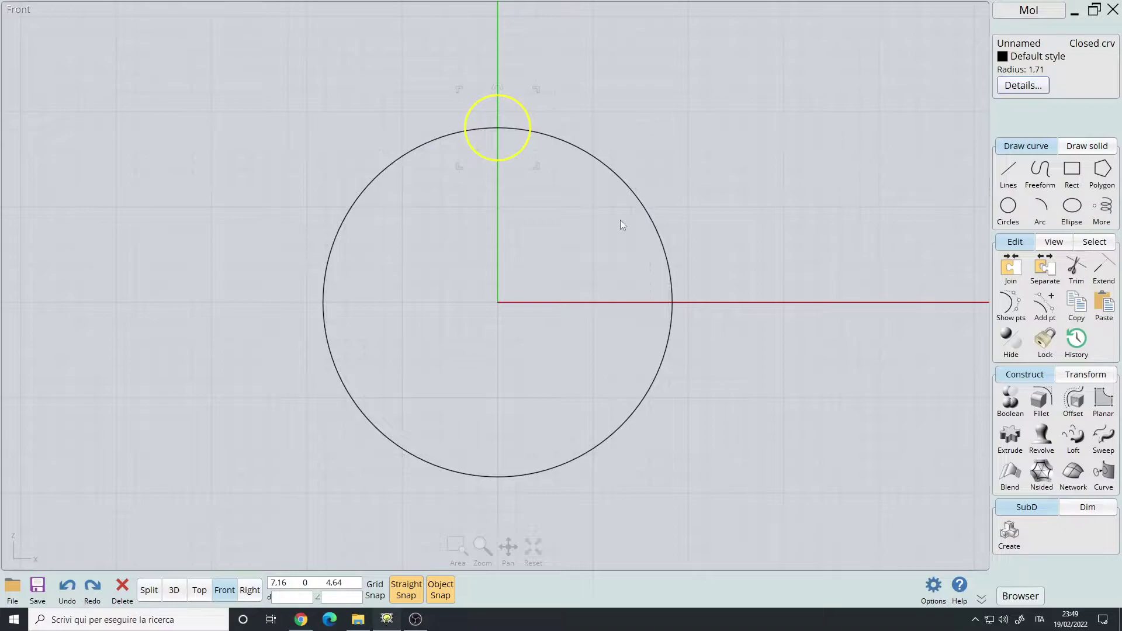
key(ctrl+r)
click(497, 302)
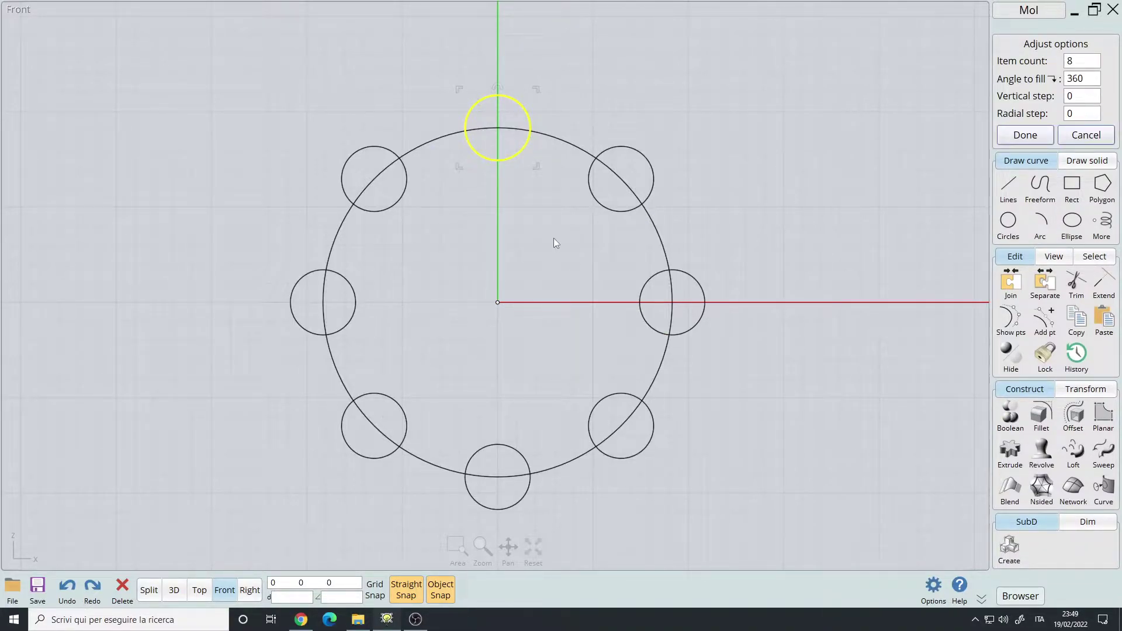
key(Return)
click(554, 139)
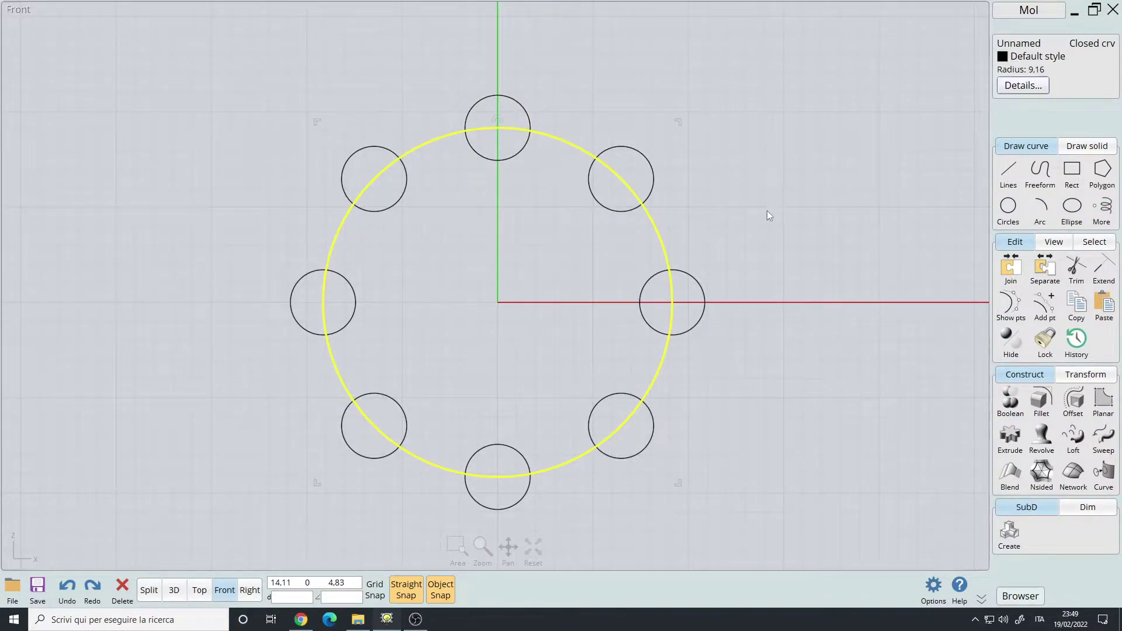
- Subtract the eight small circles from the large circle to cut the gear notches
key(b)
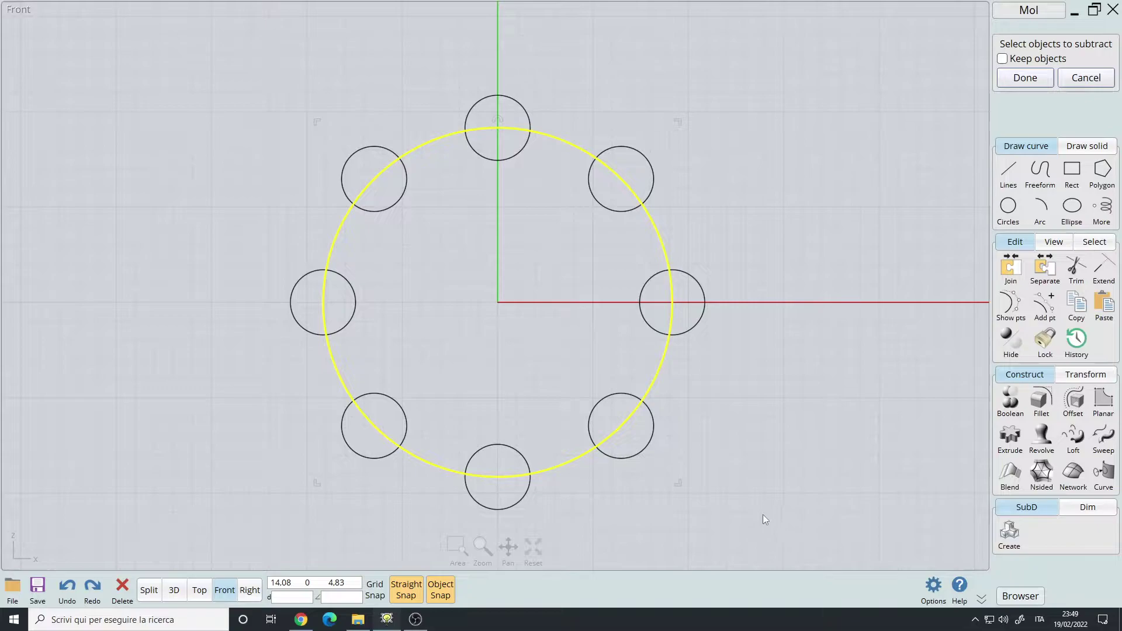
drag(763, 515, 217, 50)
right_click(746, 180)
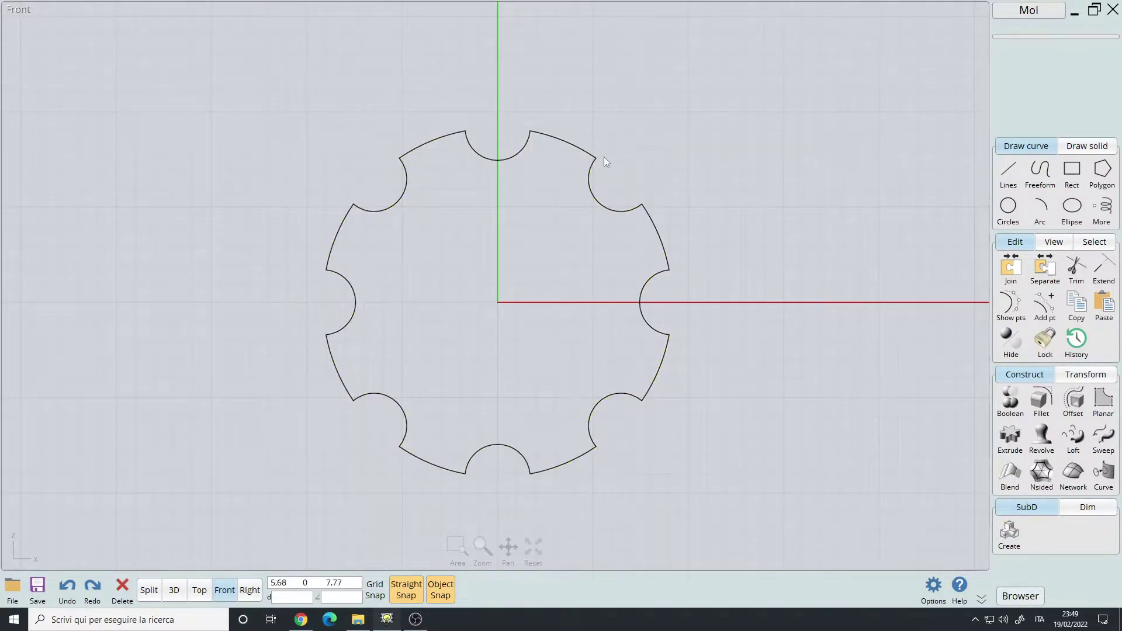
- Offset the gear outline inward to create an inner copy
click(609, 207)
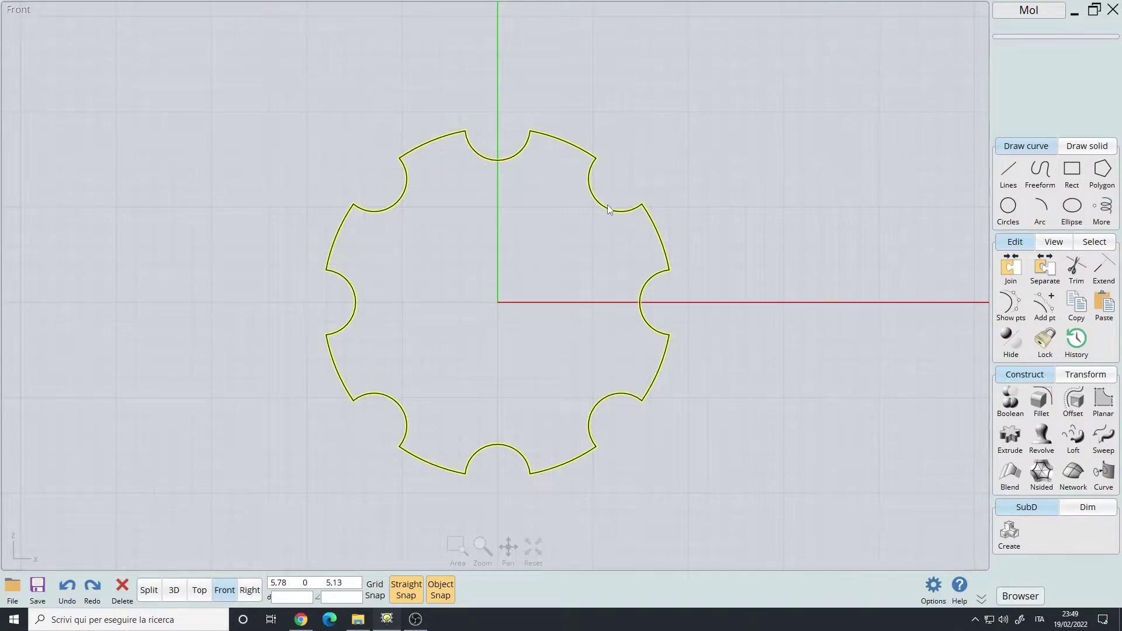
click(513, 304)
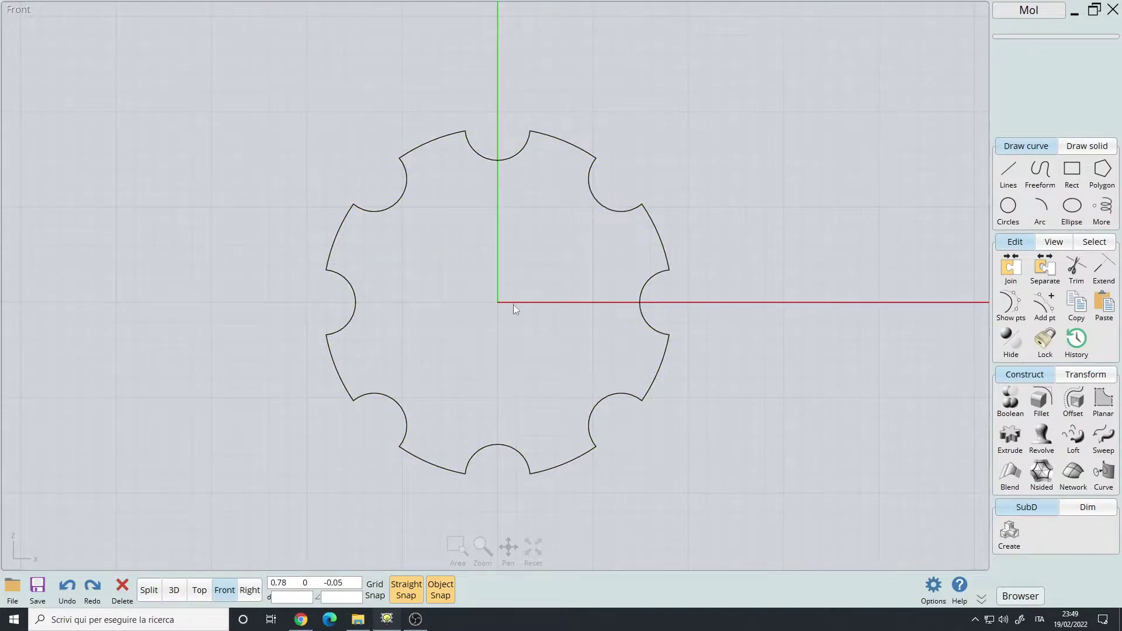
click(614, 208)
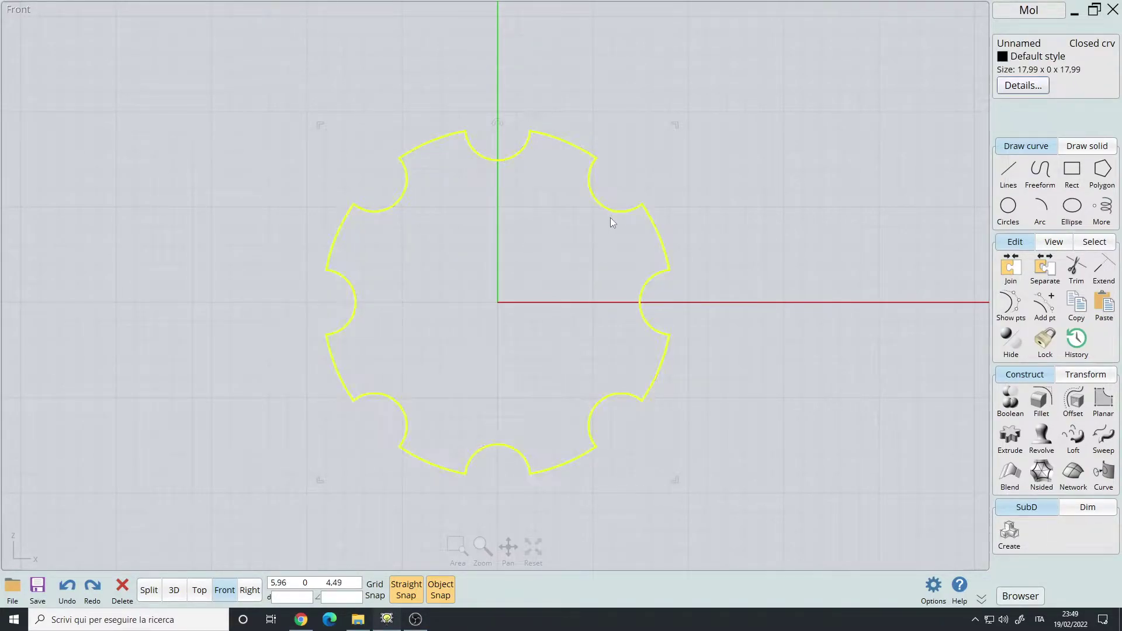
key(o)
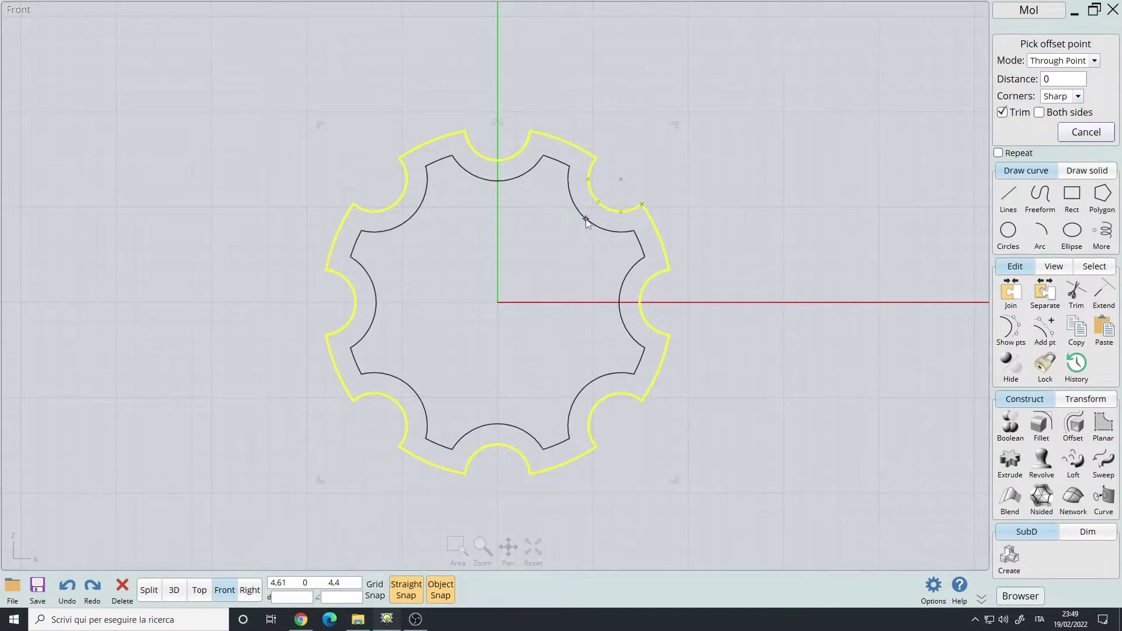
click(588, 220)
click(481, 398)
- Move the inner offset curve back from the origin and select it with the outer outline
right_drag(605, 262, 763, 158)
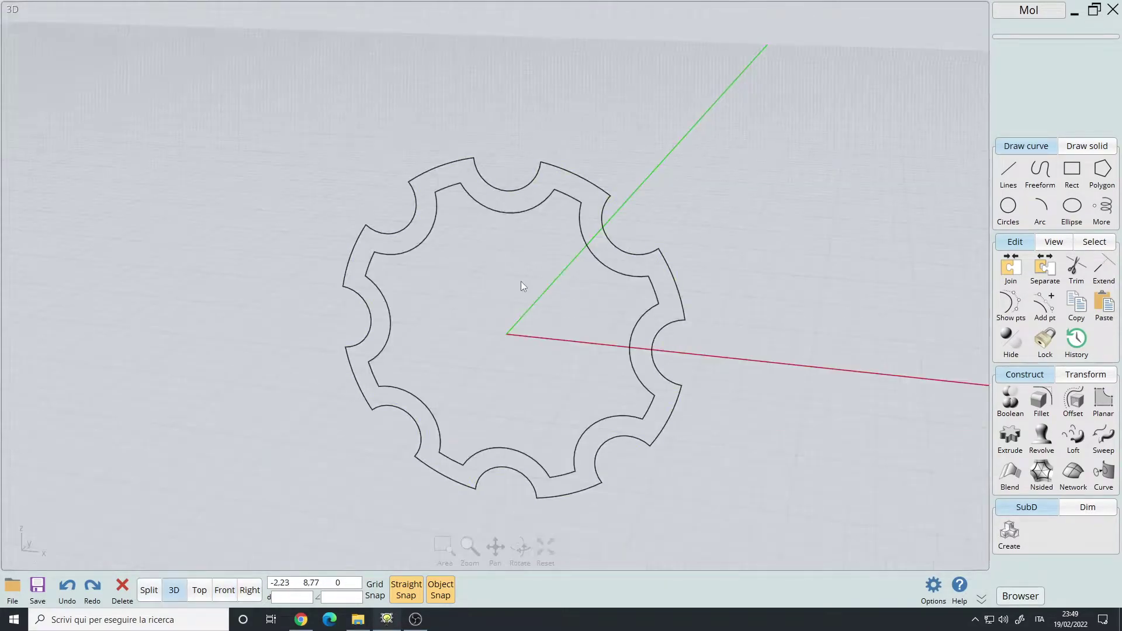
right_drag(520, 283, 611, 304)
click(568, 196)
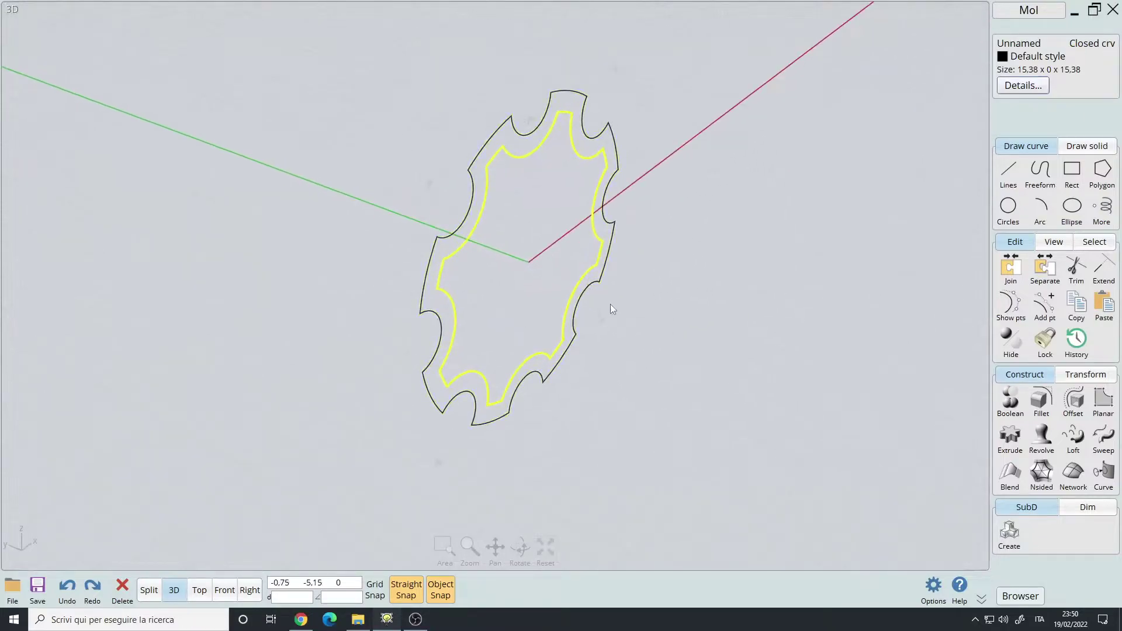
key(g)
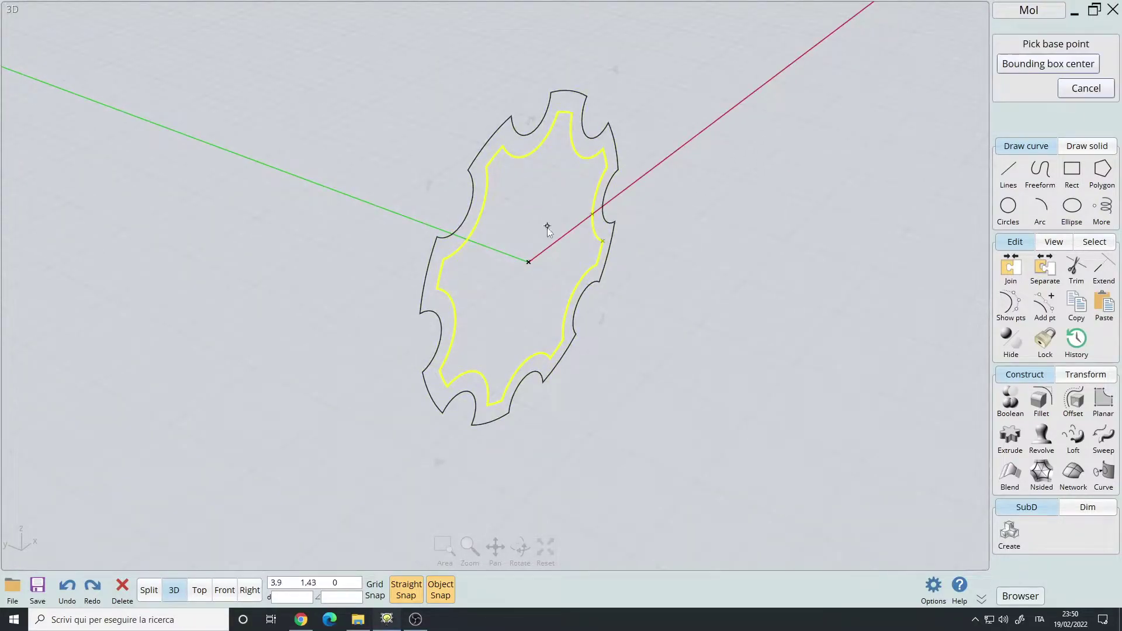
click(529, 262)
click(569, 279)
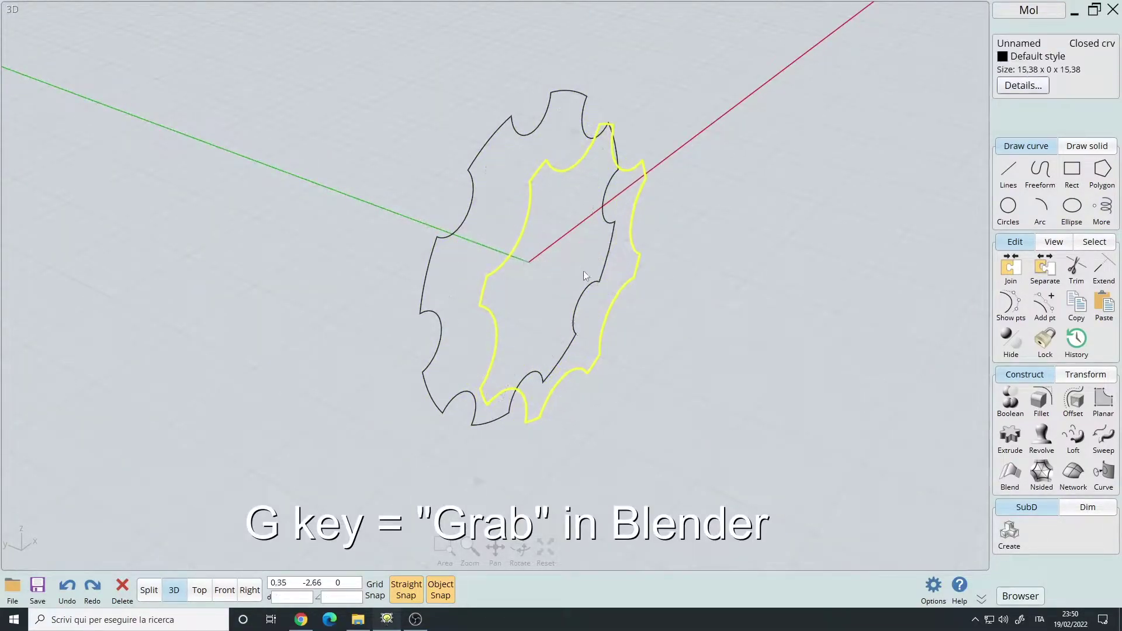
click(545, 115)
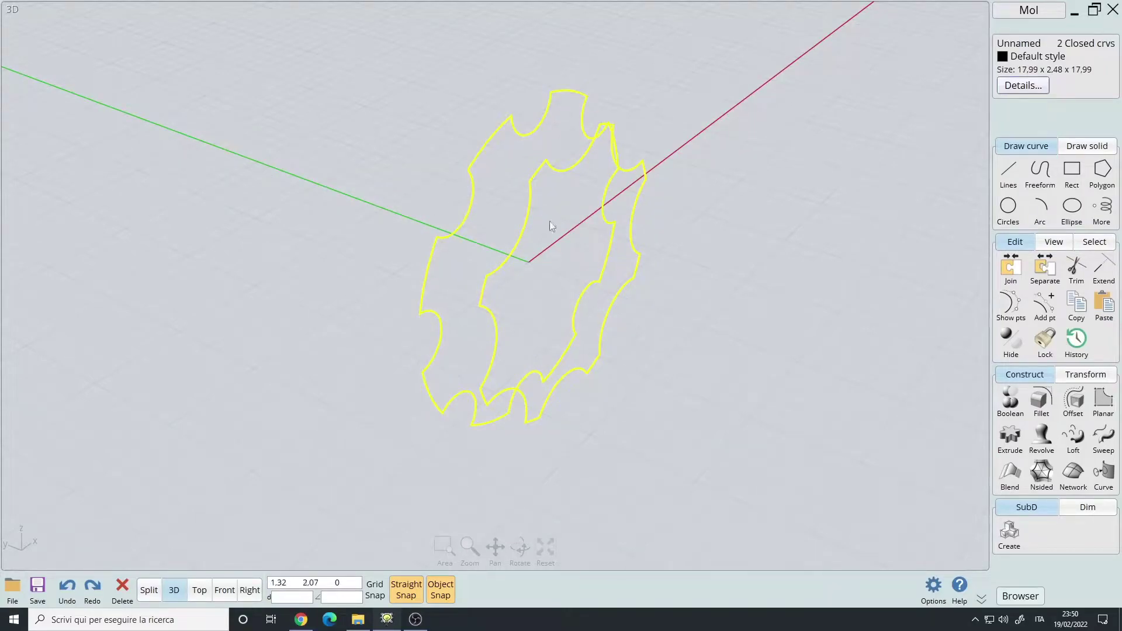
middle_drag(685, 148, 685, 212)
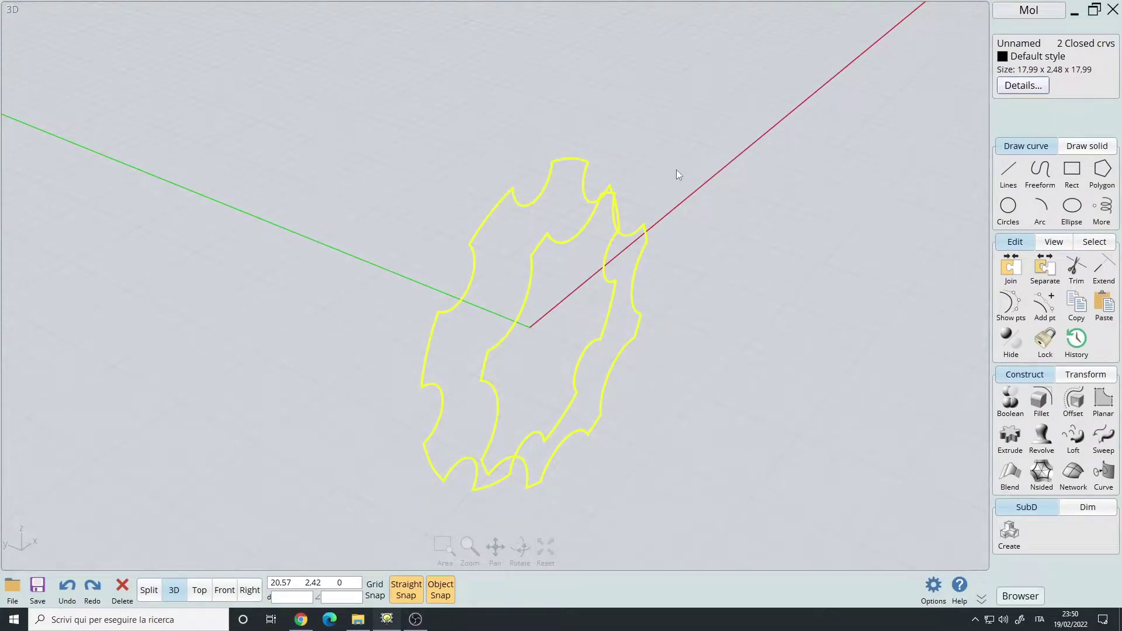
- Loft the two gear curves into a solid
key(l)
right_drag(674, 175, 636, 180)
key(Return)
- Fillet the gear solid's edges with a radius of 0,35
click(451, 323)
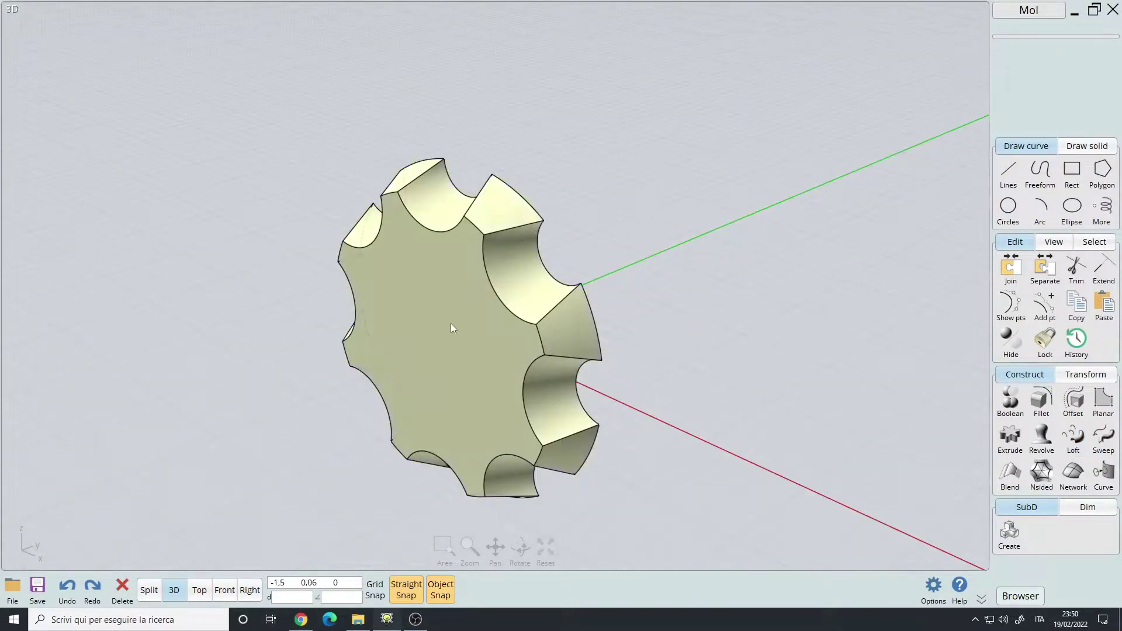
right_drag(451, 324, 552, 242)
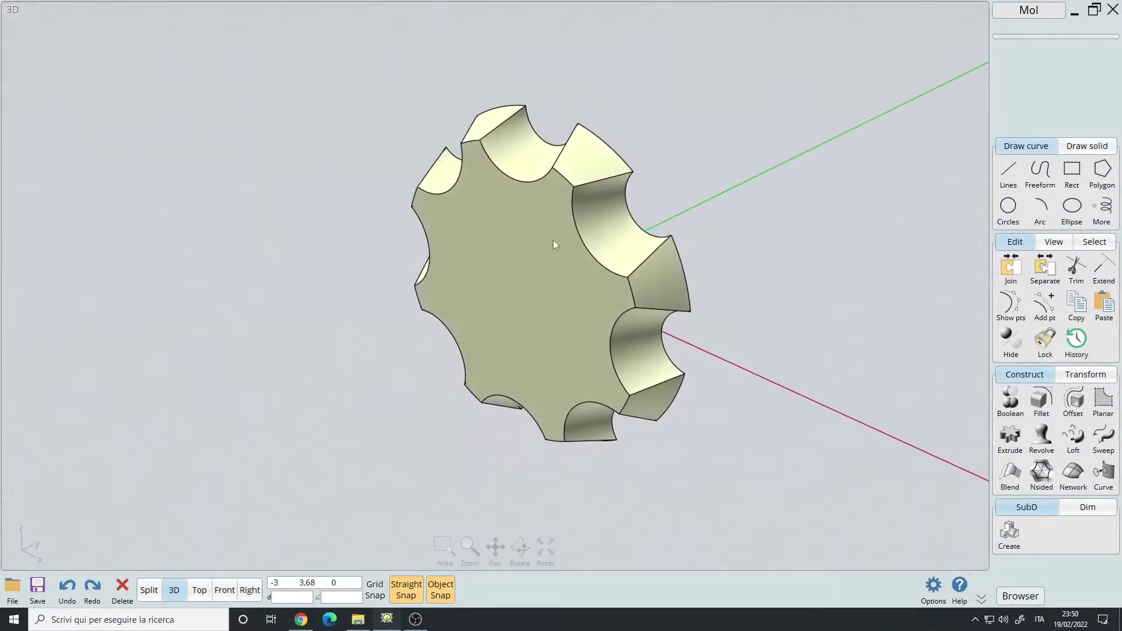
click(552, 243)
key(f)
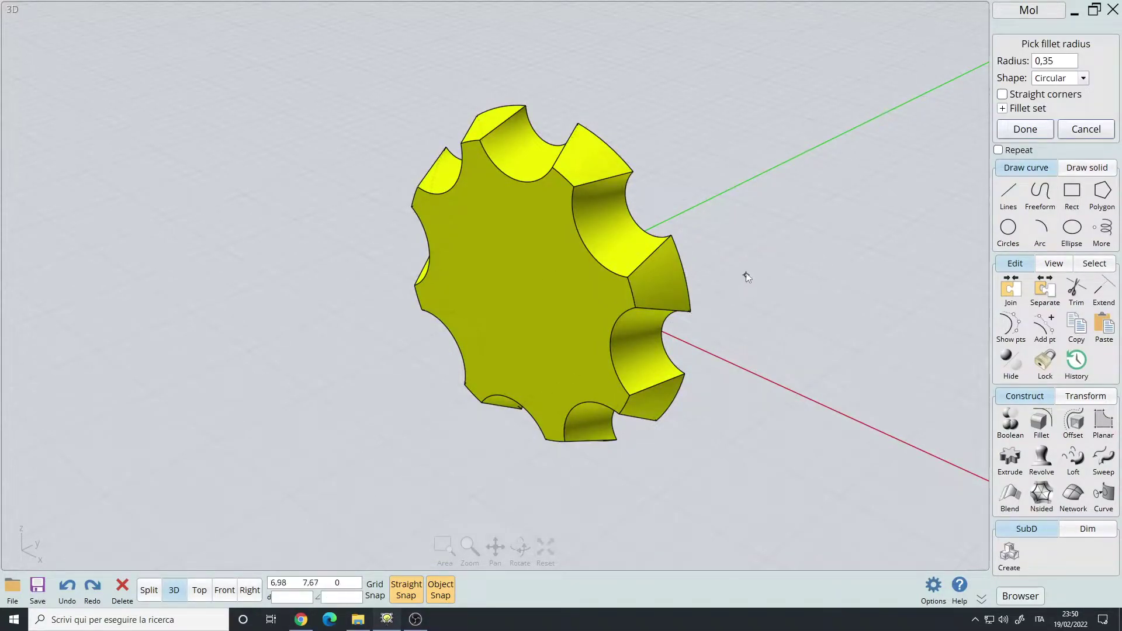
click(749, 244)
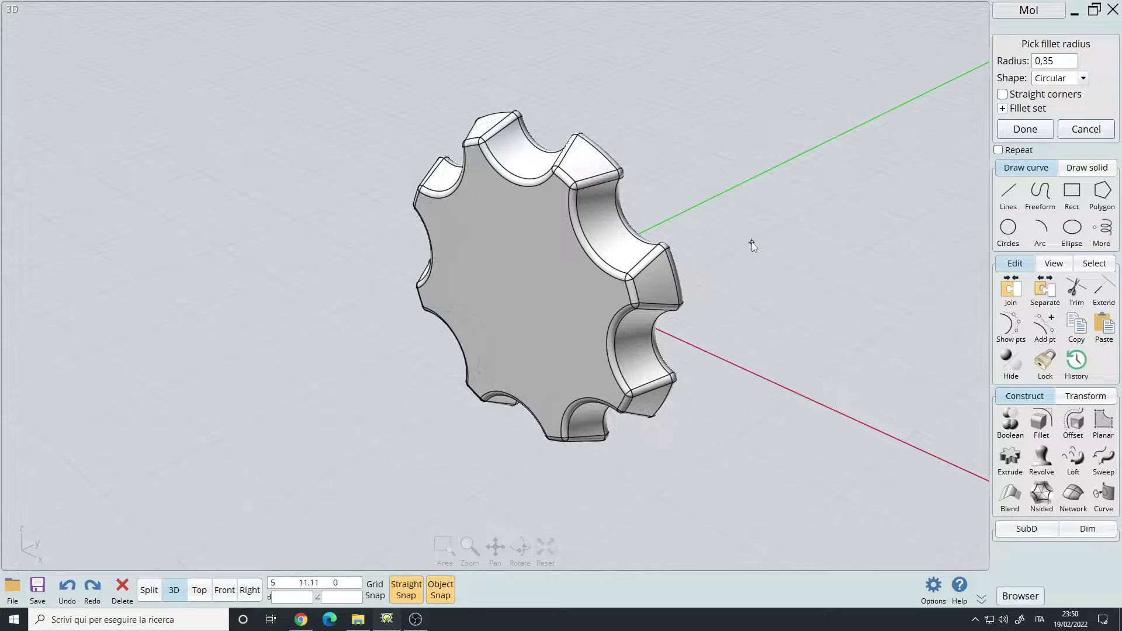
- Delete the filleted gear and return to the four-view split layout
right_drag(483, 362, 523, 314)
click(522, 313)
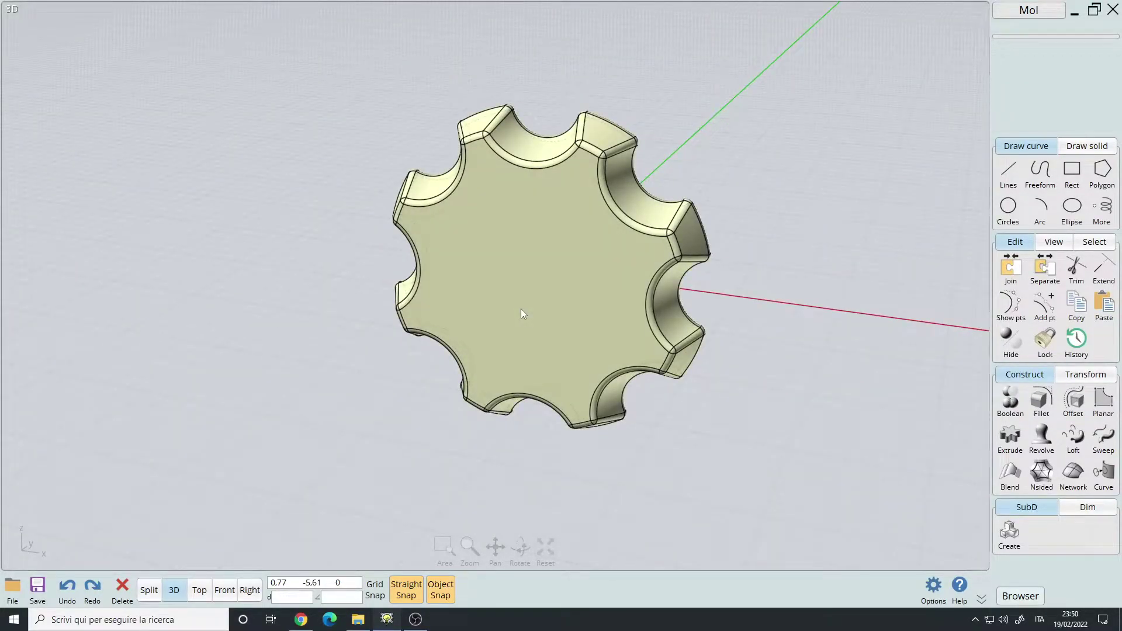
click(522, 314)
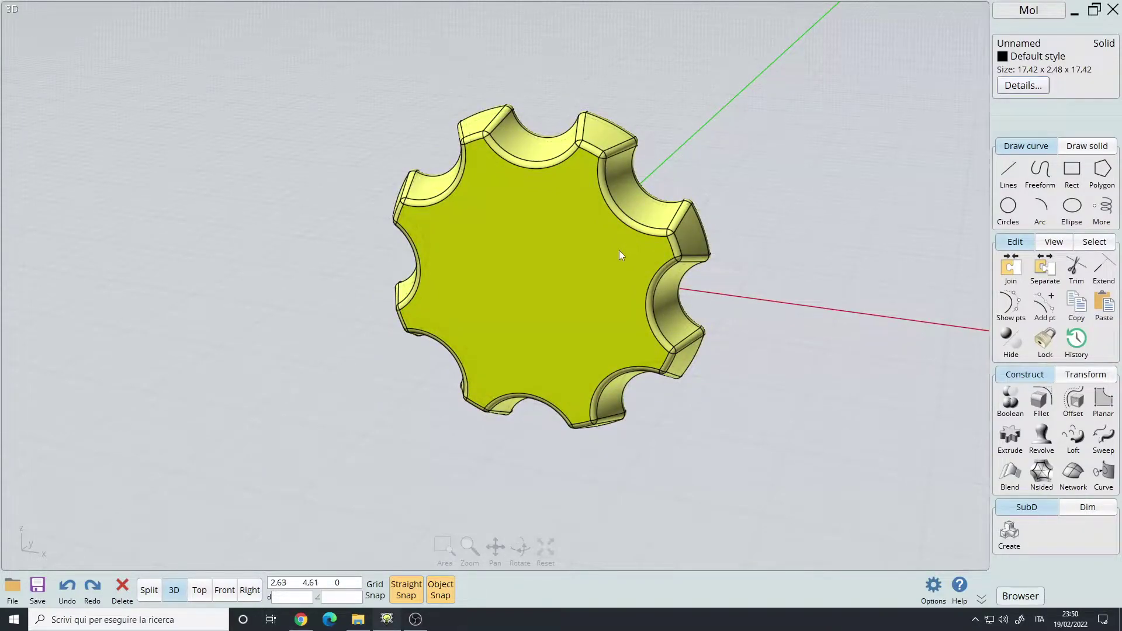
key(Delete)
key(Tab)
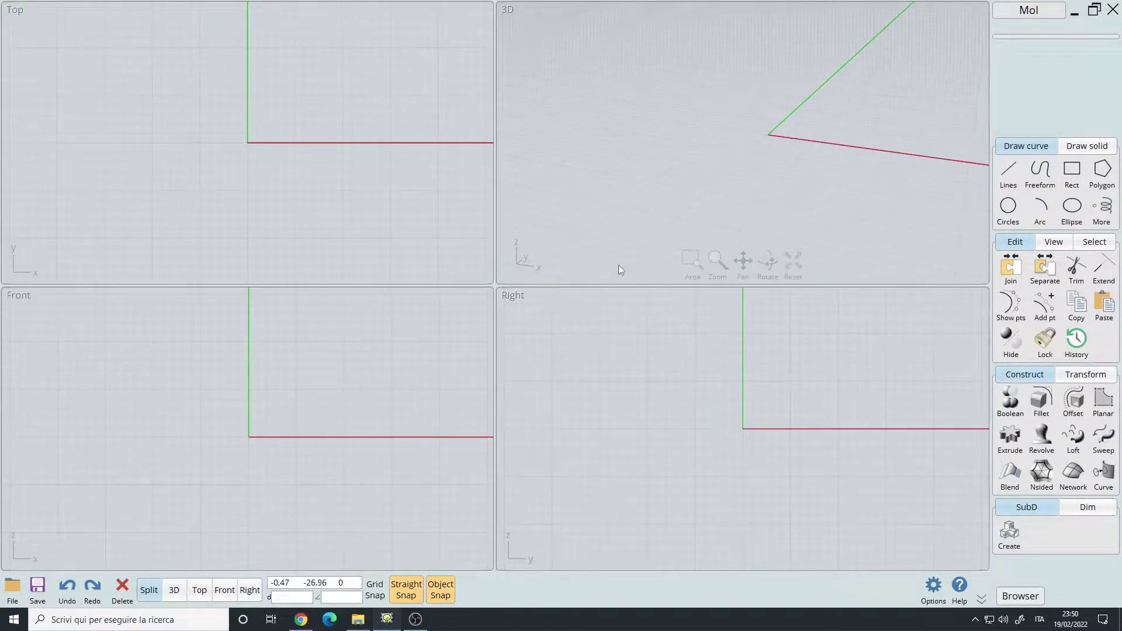
- Open Options on the Shortcut keys list and enlarge the window to read it
click(934, 586)
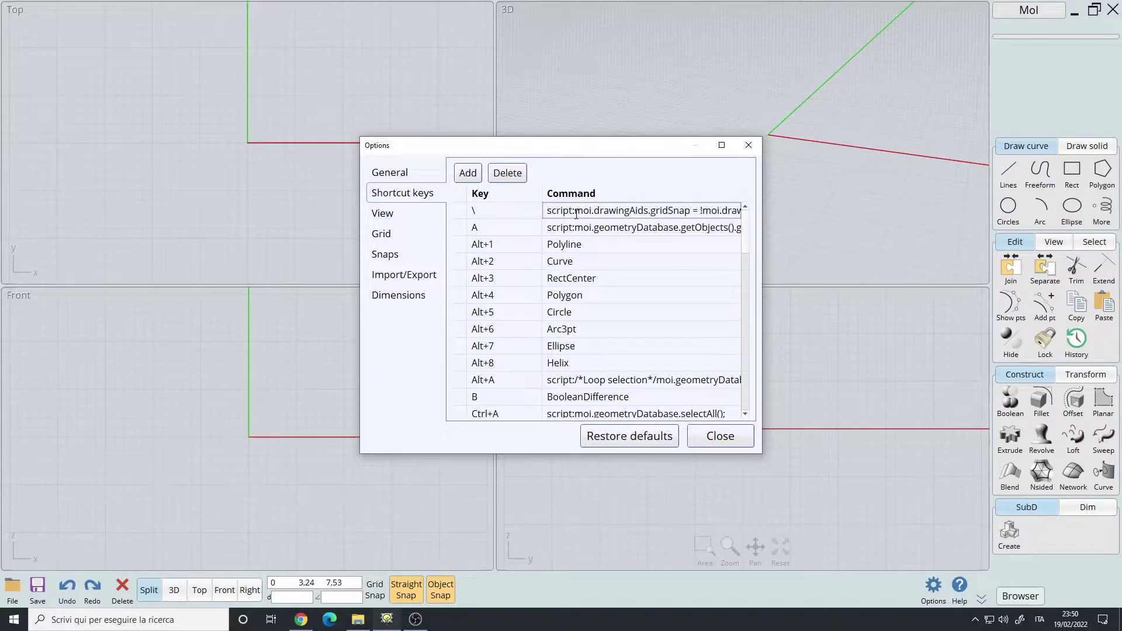
click(390, 172)
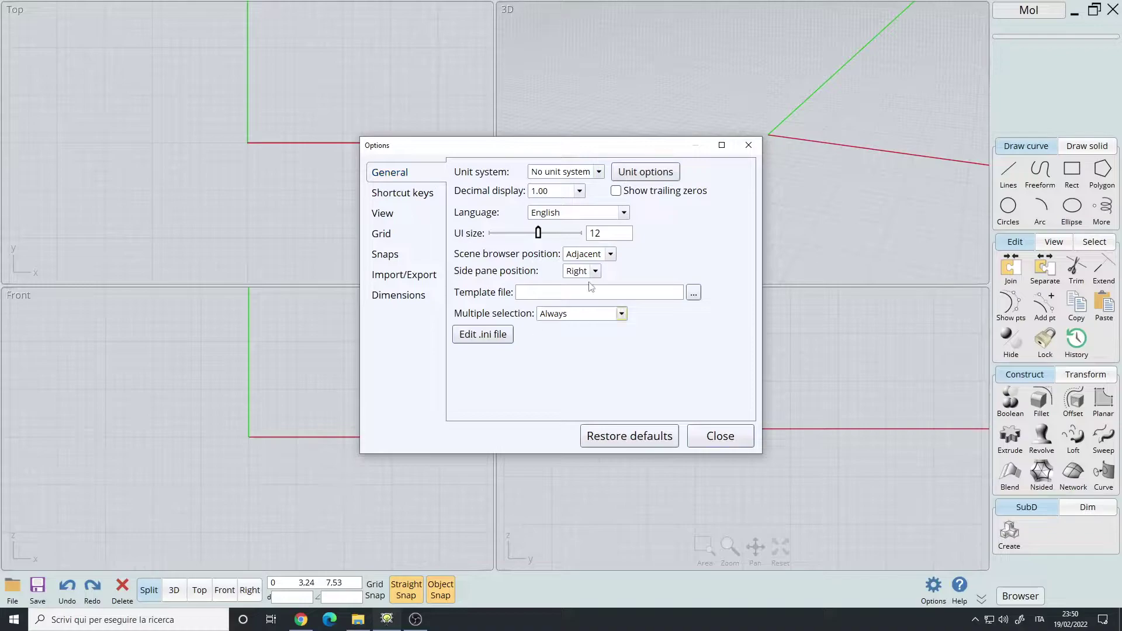
click(409, 194)
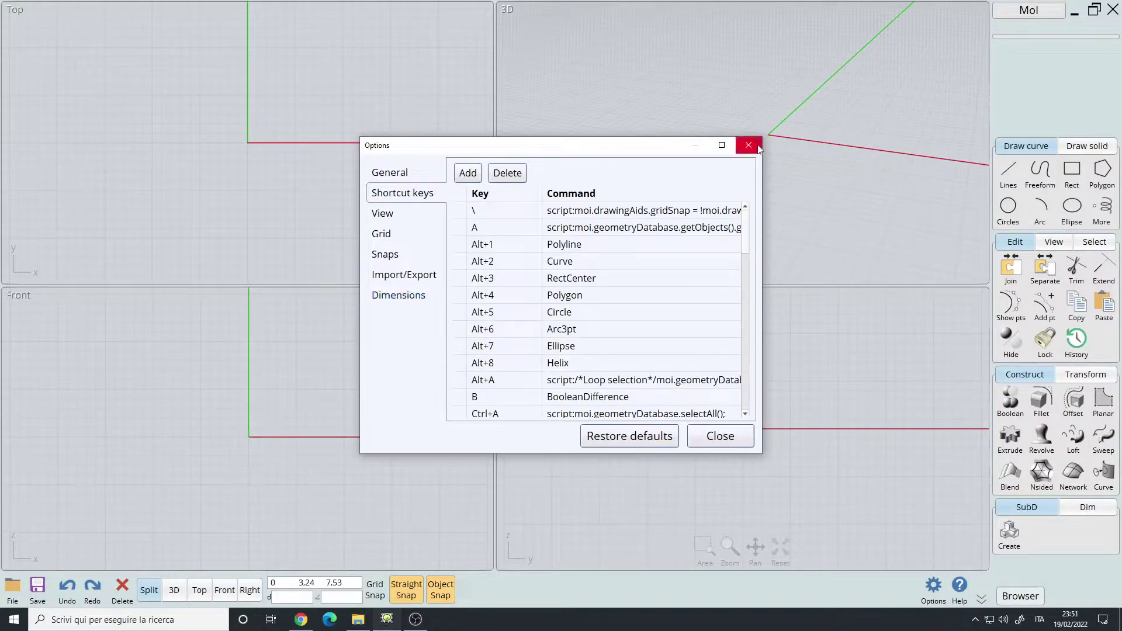
click(722, 145)
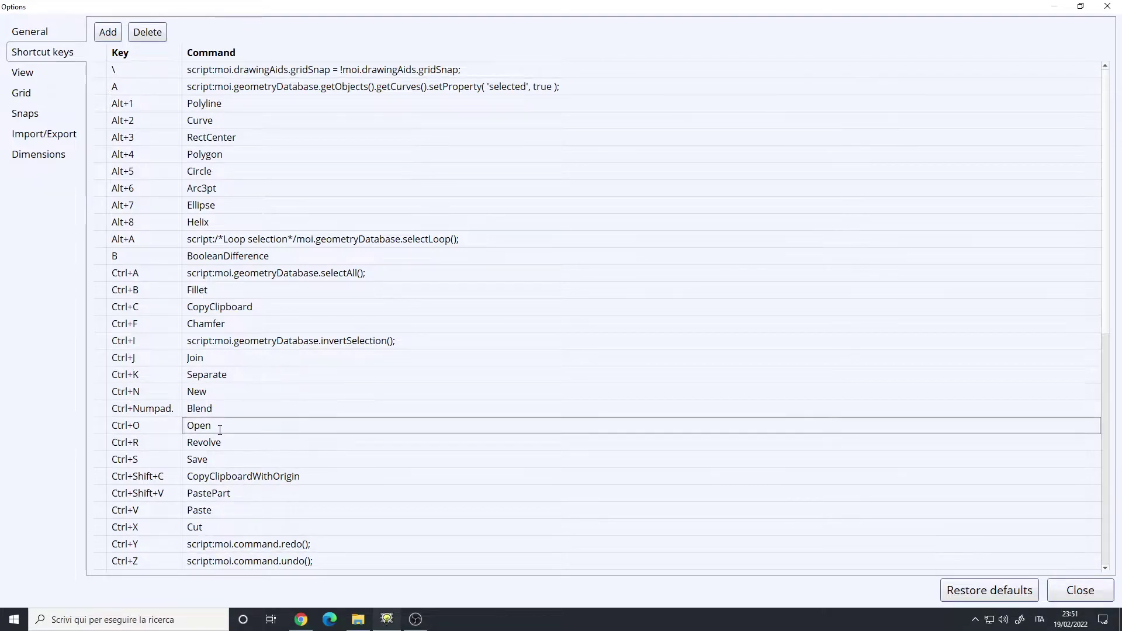
scroll(1109, 135, down, 1)
drag(1109, 135, 1116, 401)
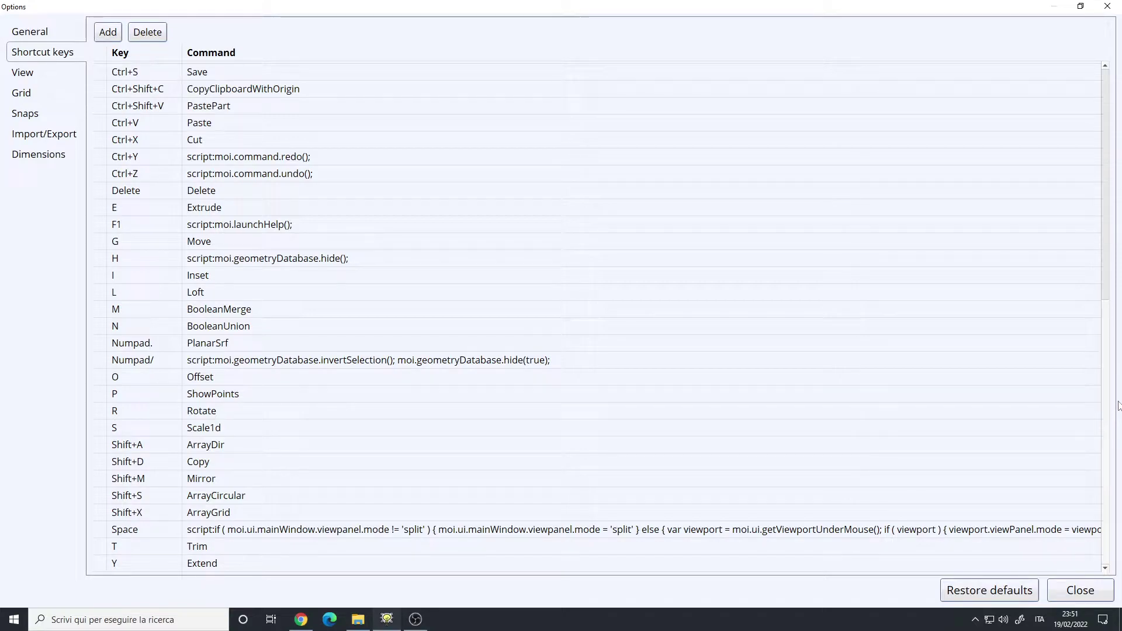
scroll(1107, 354, up, 1)
scroll(1107, 354, up, 1)
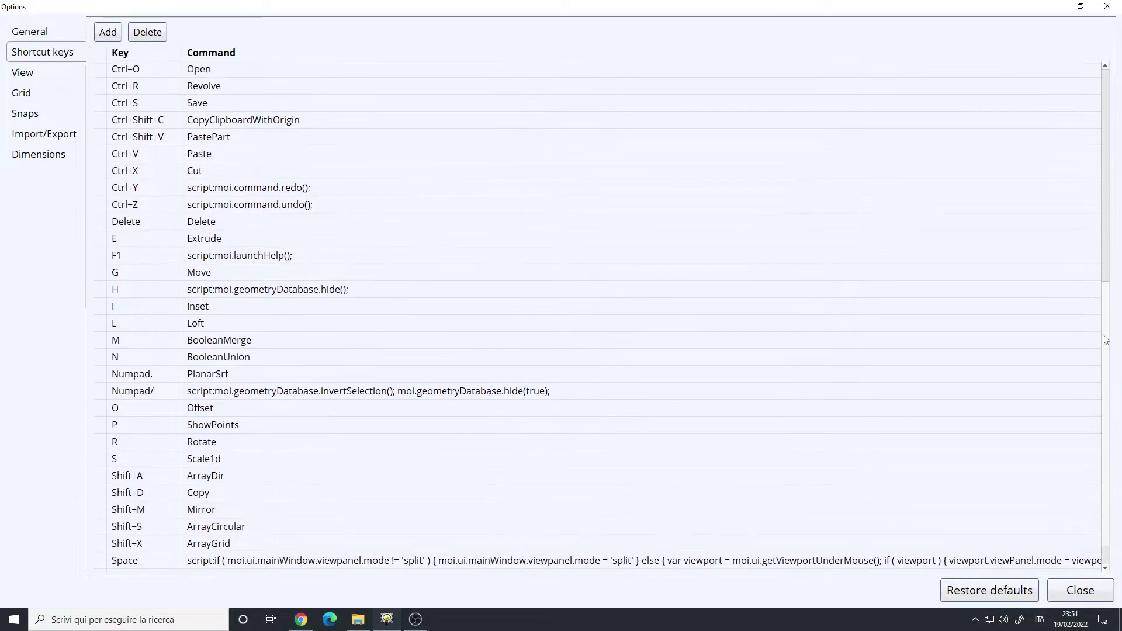
scroll(1106, 354, down, 2)
- Inspect the Offset, Extrude (E), Move (G), Loft (L), Scale1d (S) and ShowPoints (P) shortcuts
click(452, 359)
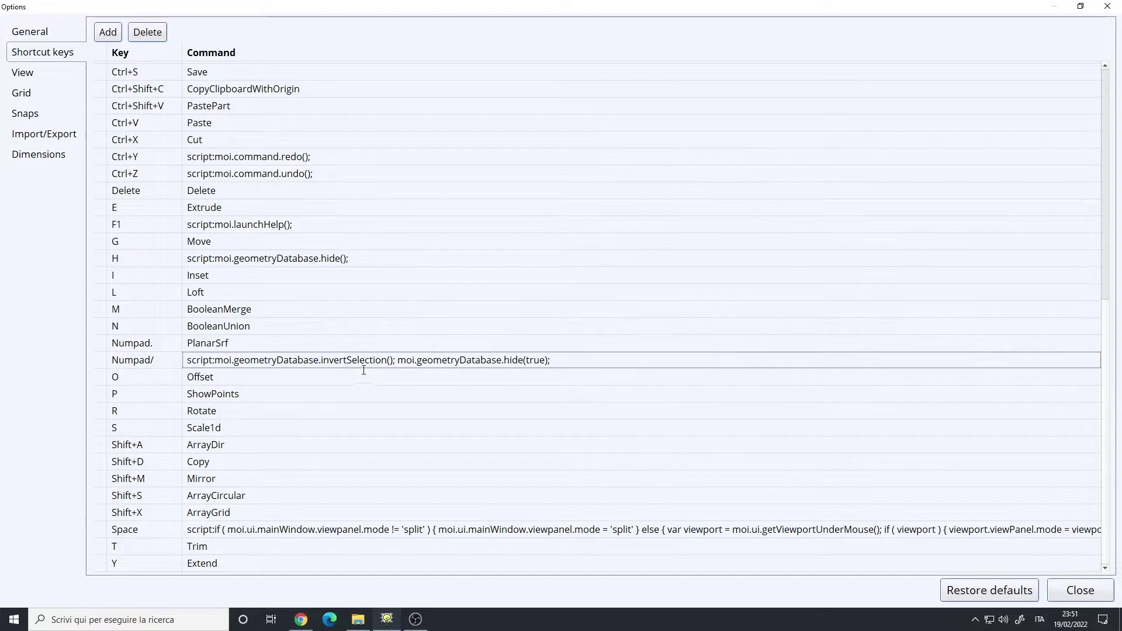
click(341, 376)
key(Escape)
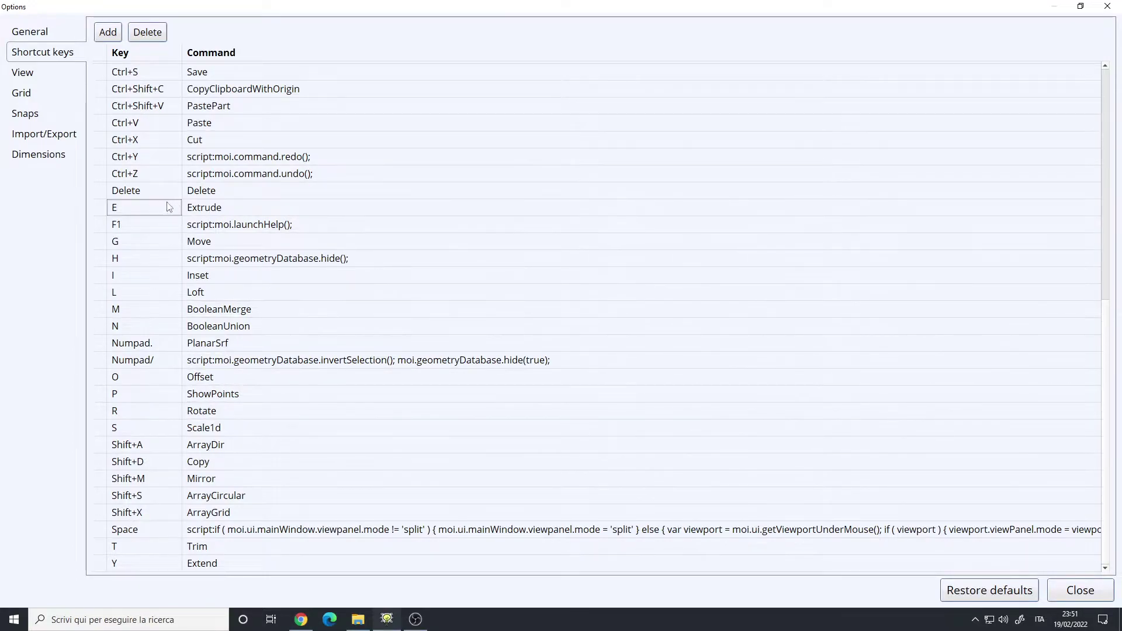
click(212, 207)
click(172, 209)
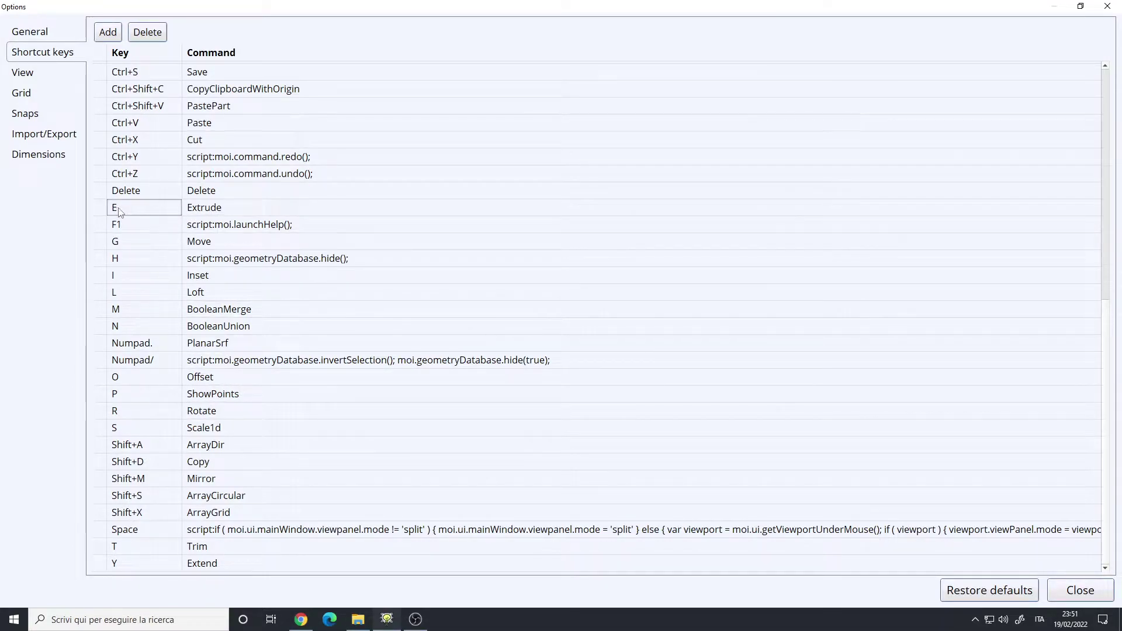
click(199, 242)
click(197, 294)
click(146, 377)
click(201, 427)
click(125, 428)
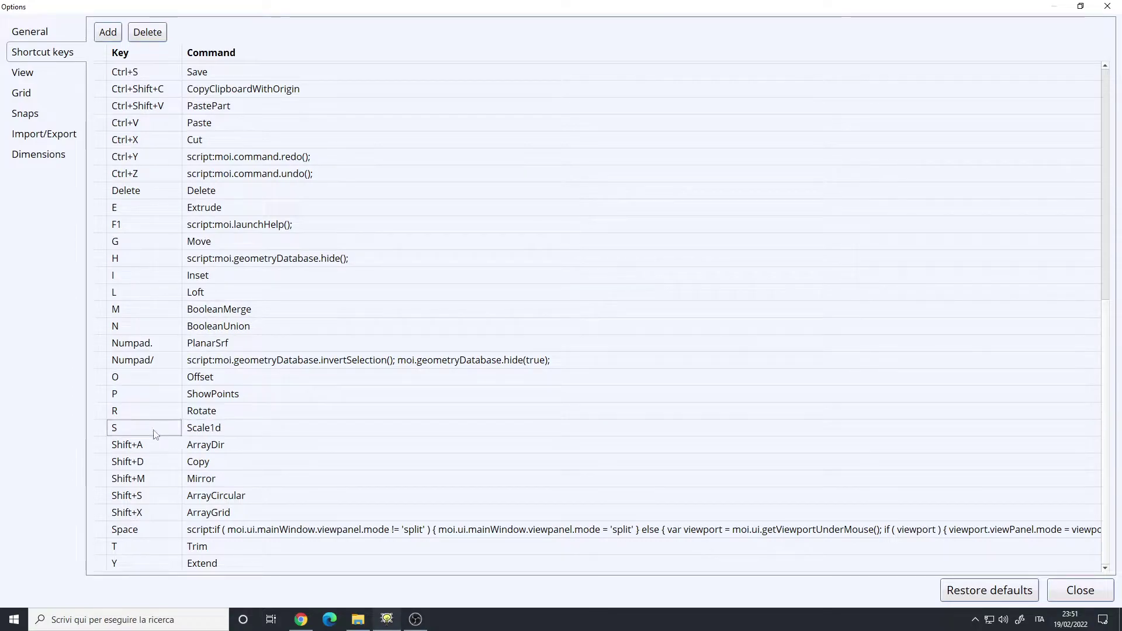
click(158, 415)
click(521, 394)
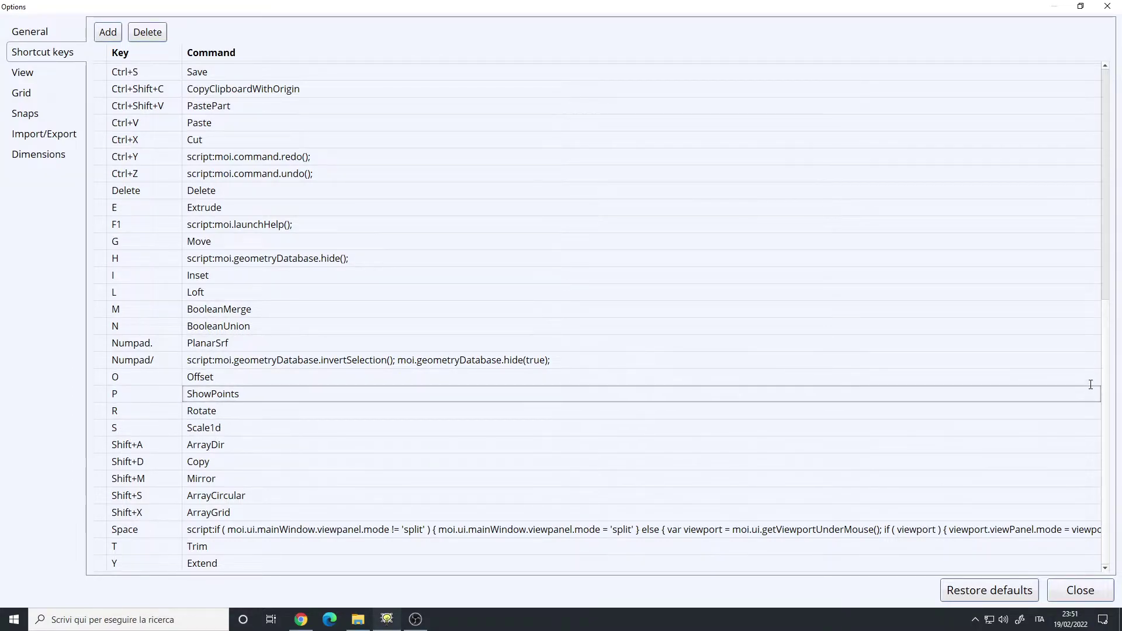
- Review the ArrayDir (Shift+A), ArrayCircular (Shift+S) and ArrayGrid (Shift+X) shortcuts, then show View settings
scroll(341, 271, up, 5)
scroll(340, 271, down, 4)
scroll(340, 271, down, 1)
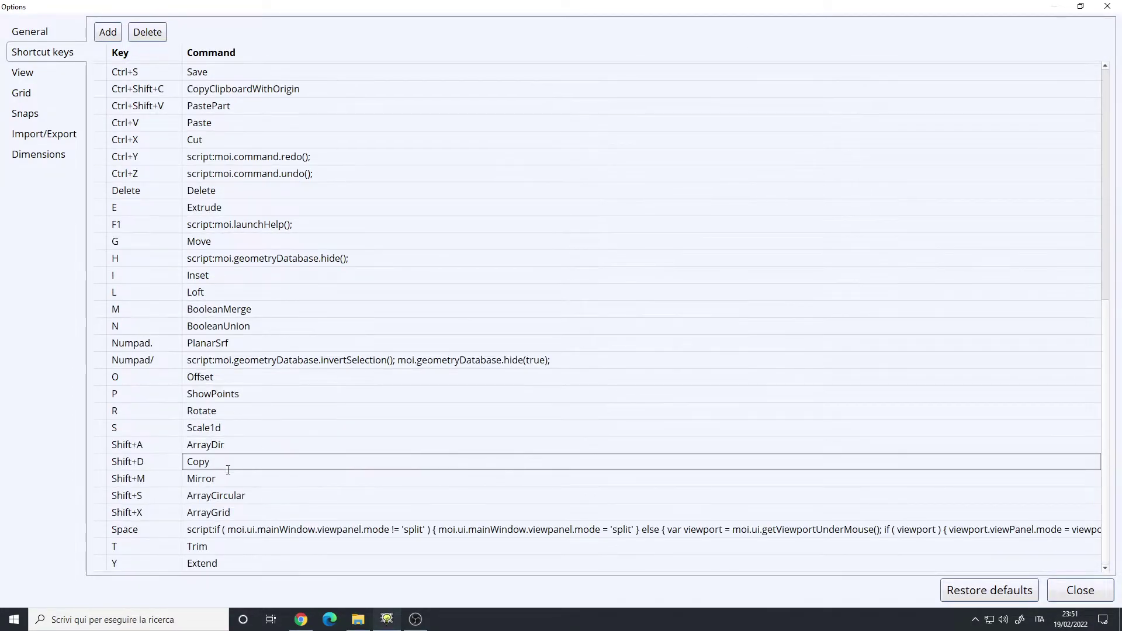
click(228, 512)
click(234, 445)
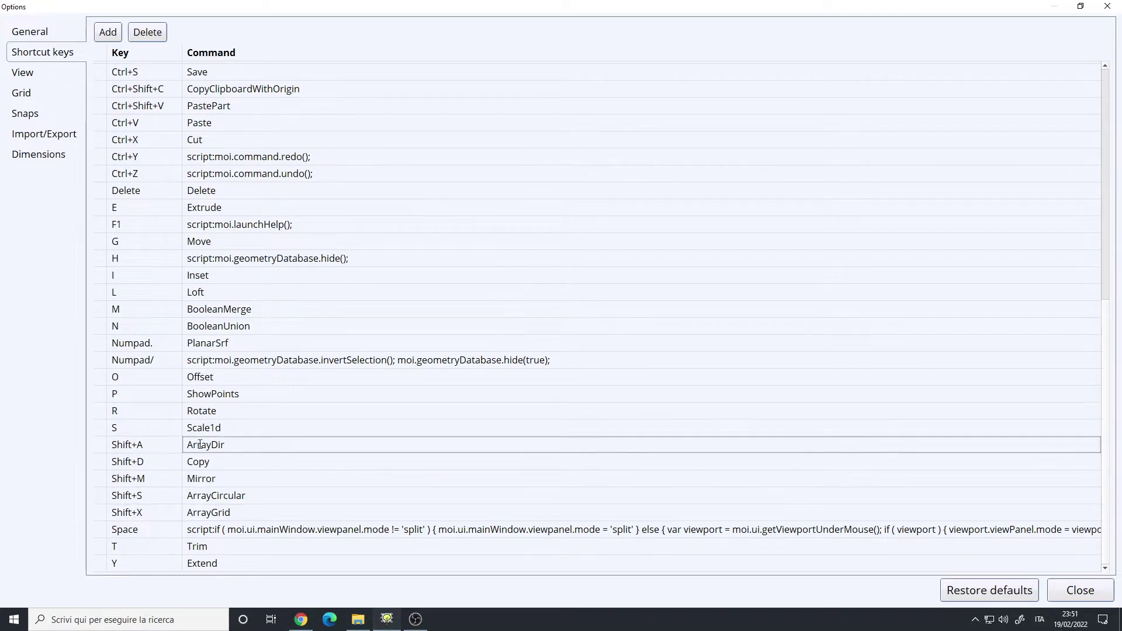
click(146, 445)
click(235, 445)
click(145, 446)
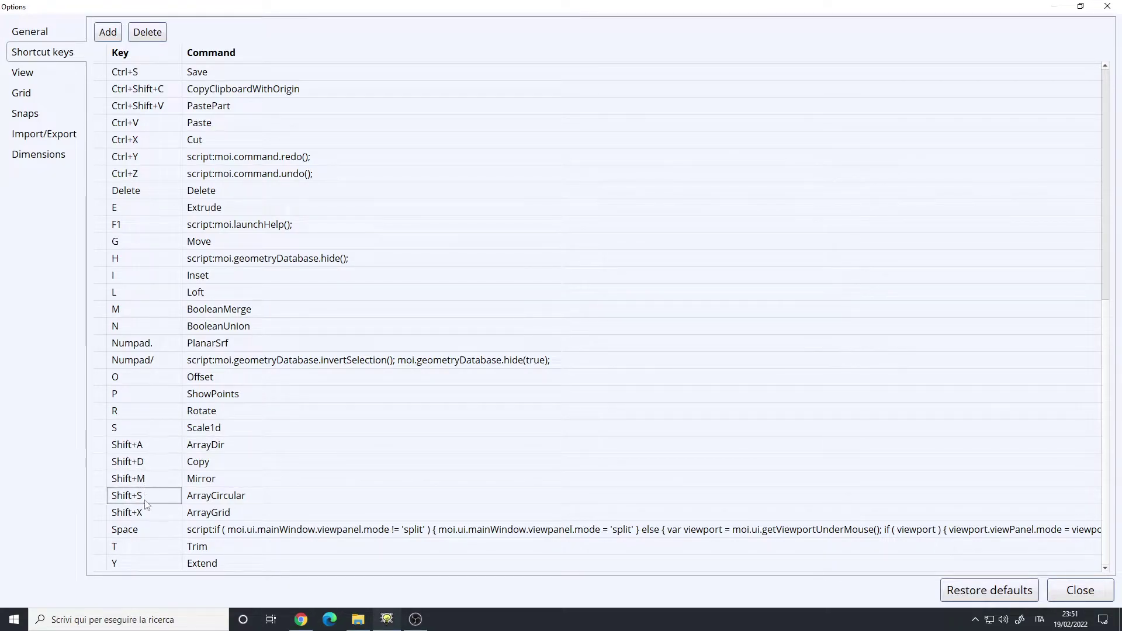
click(124, 496)
click(245, 499)
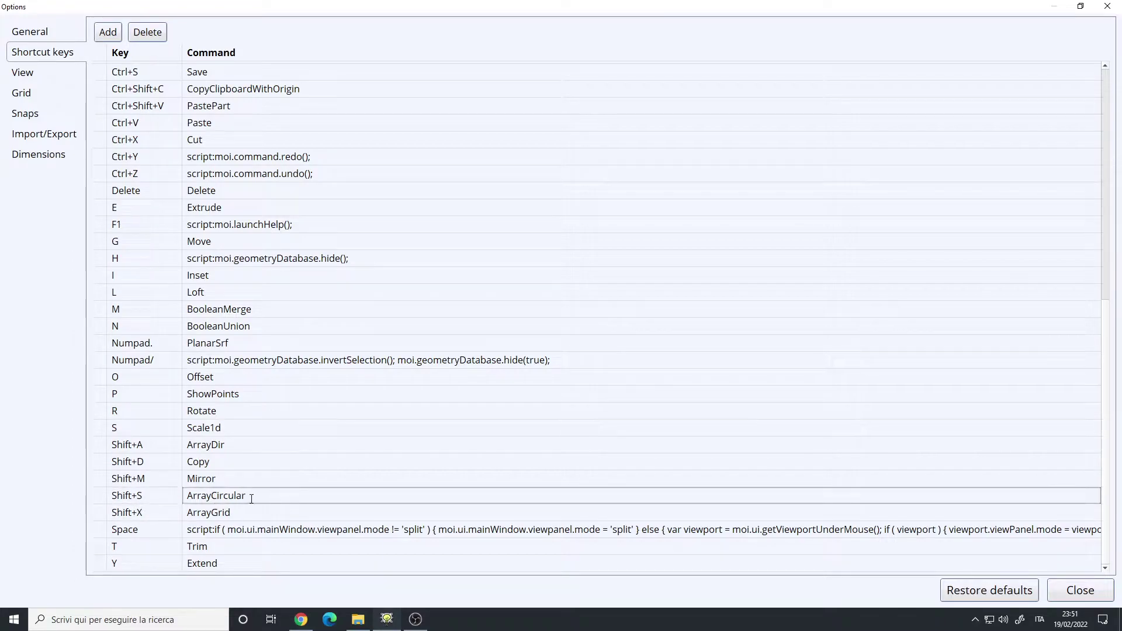
click(154, 513)
click(239, 514)
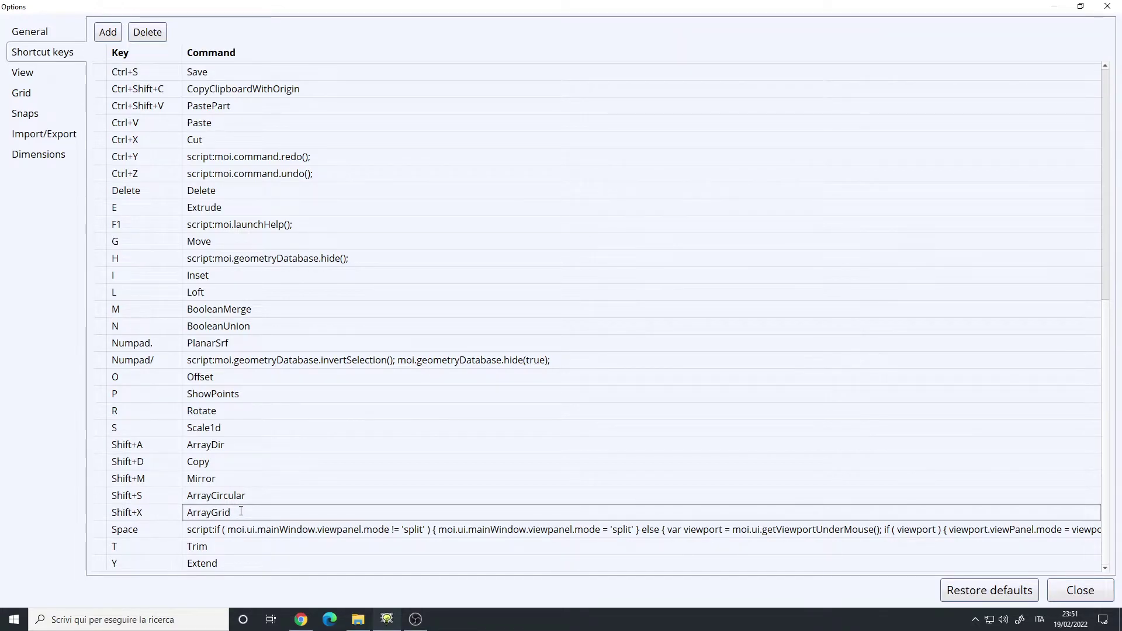
click(229, 479)
click(236, 497)
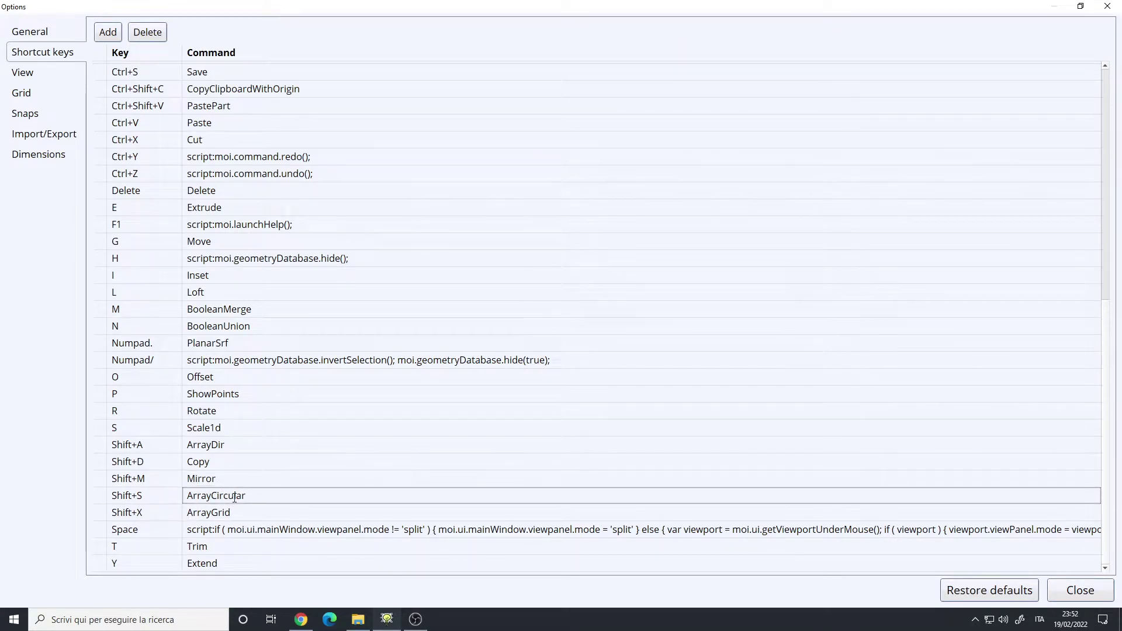
click(29, 73)
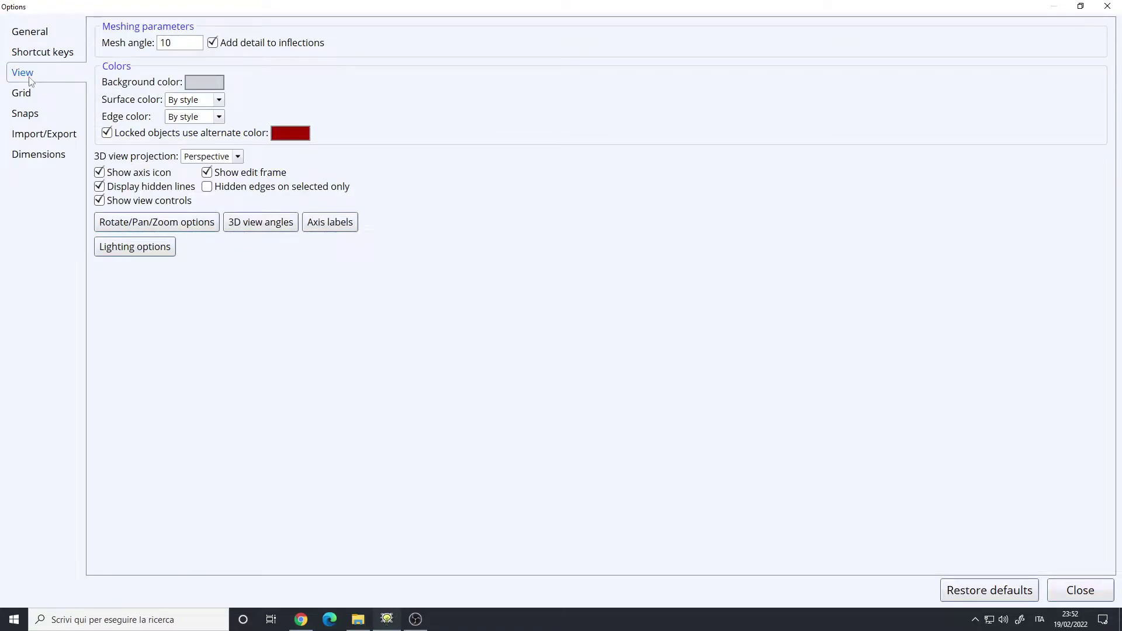
- Restore the Options window to a smaller size and look at the Rotate/Pan/Zoom options
click(1081, 6)
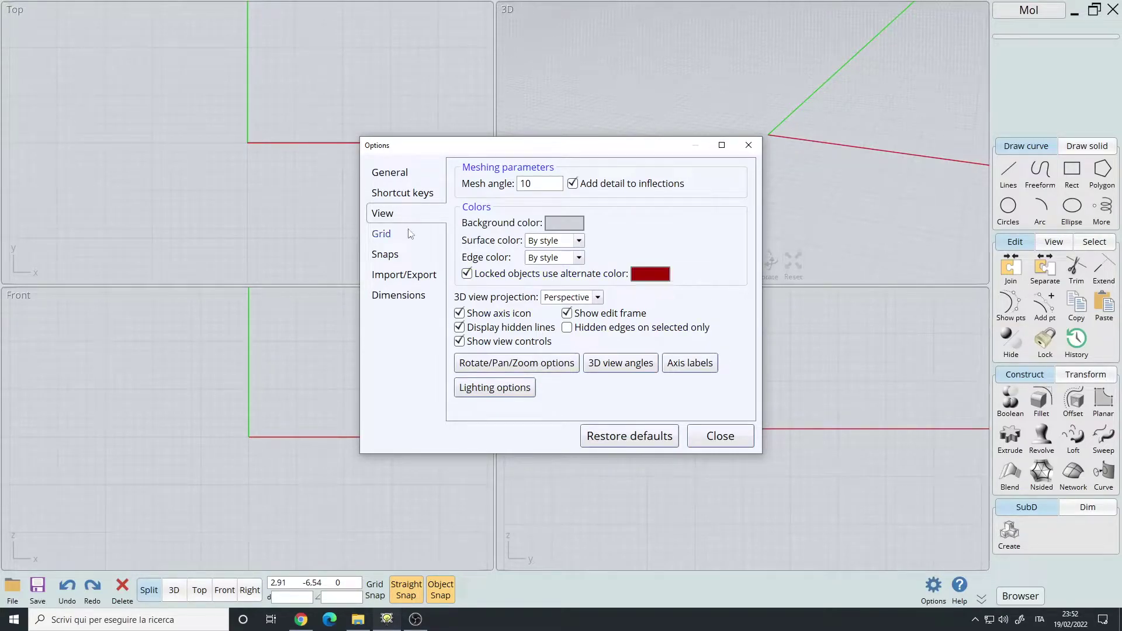
click(516, 363)
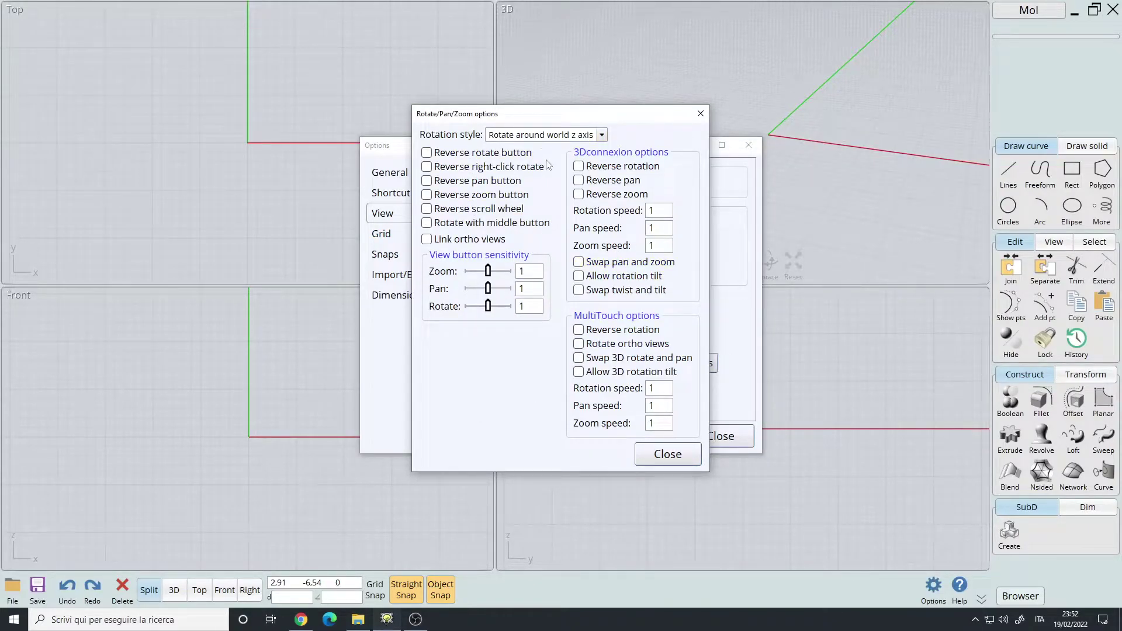
click(701, 114)
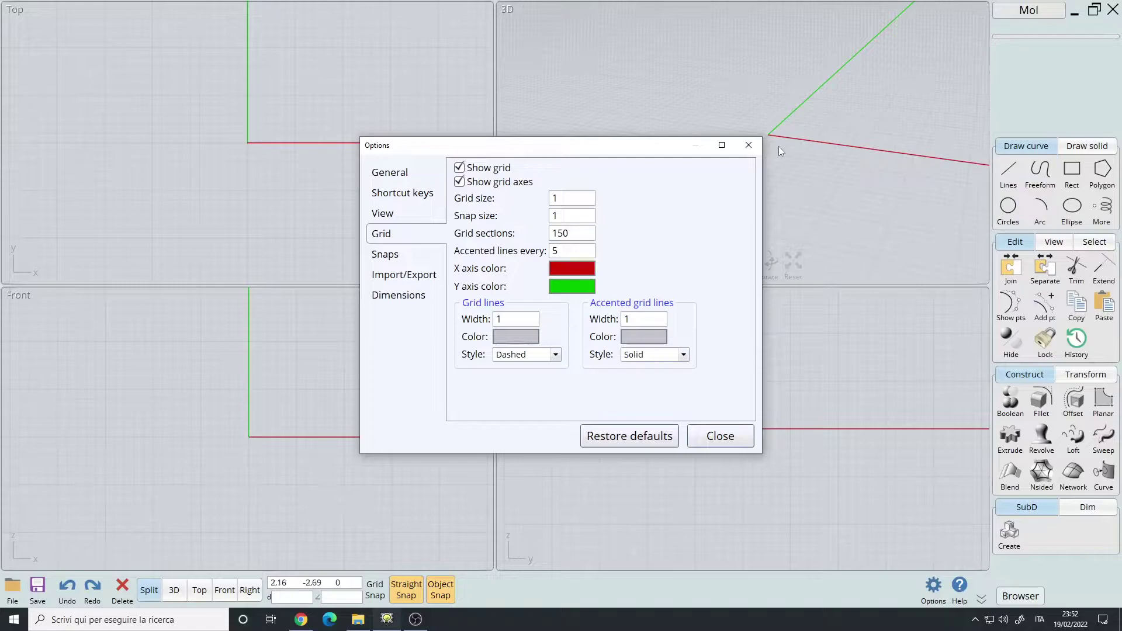
- Step through Snaps, Import/Export, Dimensions and General pages back to the Shortcut keys list
click(385, 254)
click(403, 274)
click(409, 298)
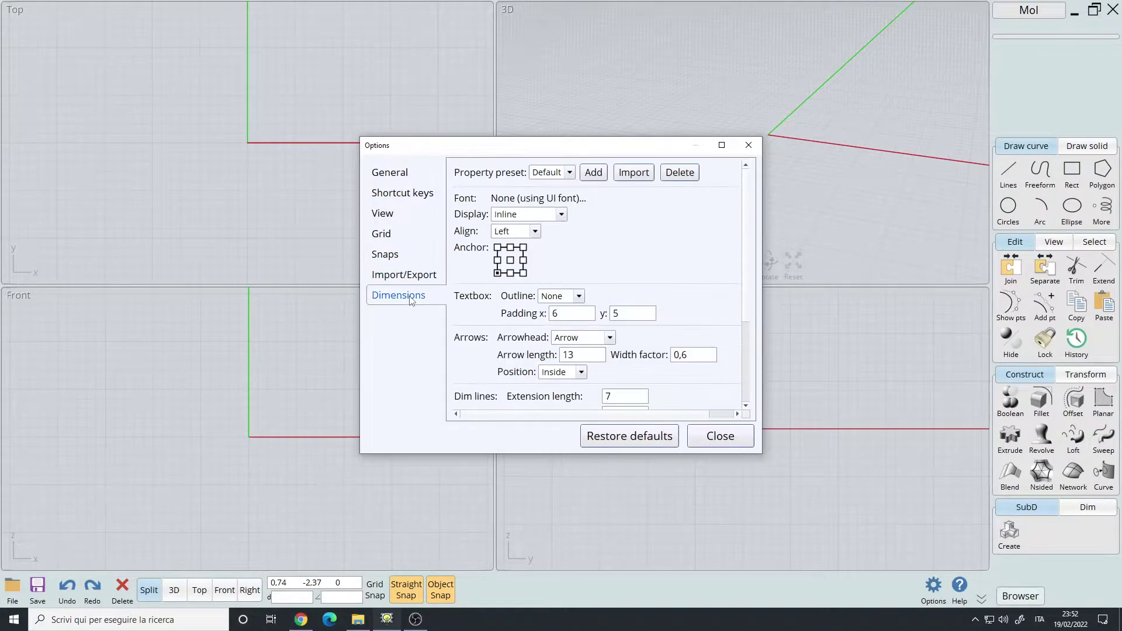
key(Home)
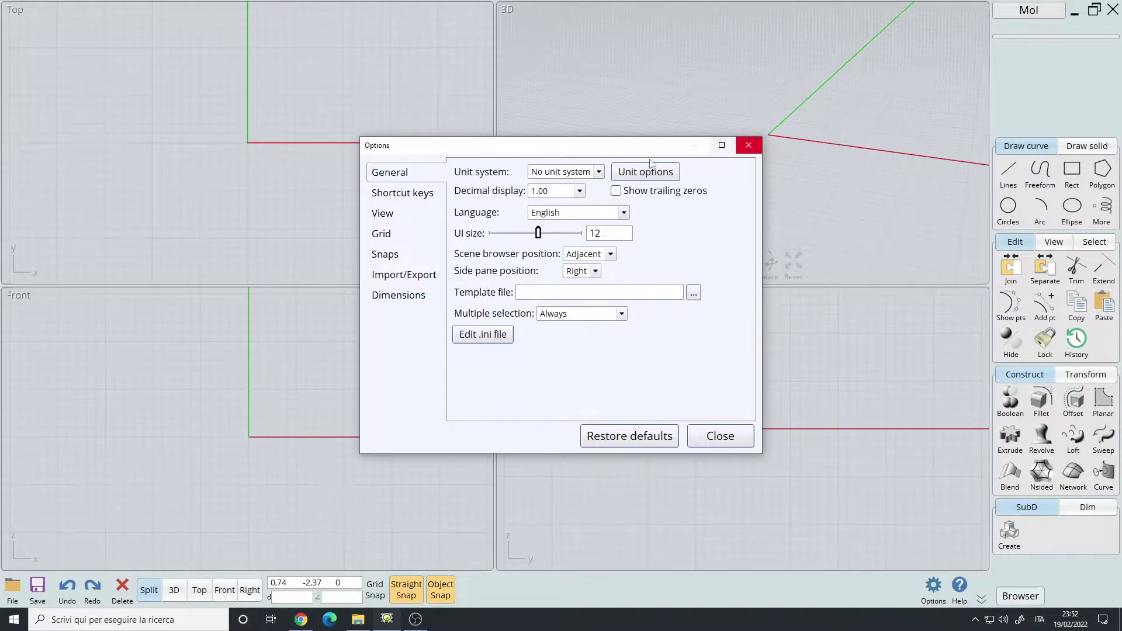
key(Down)
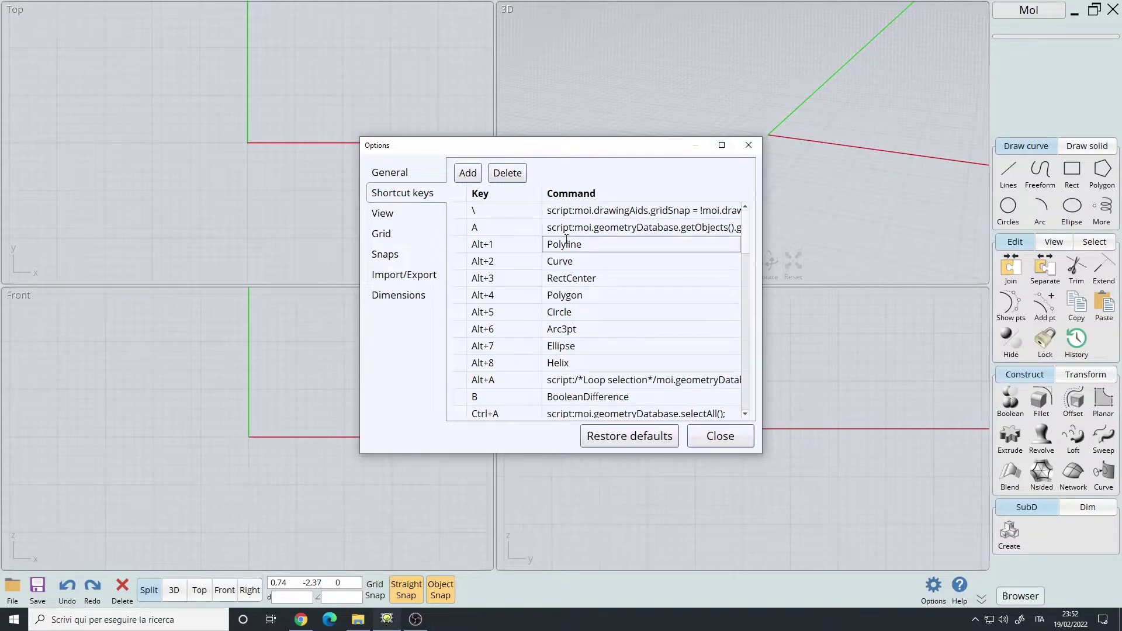
click(504, 227)
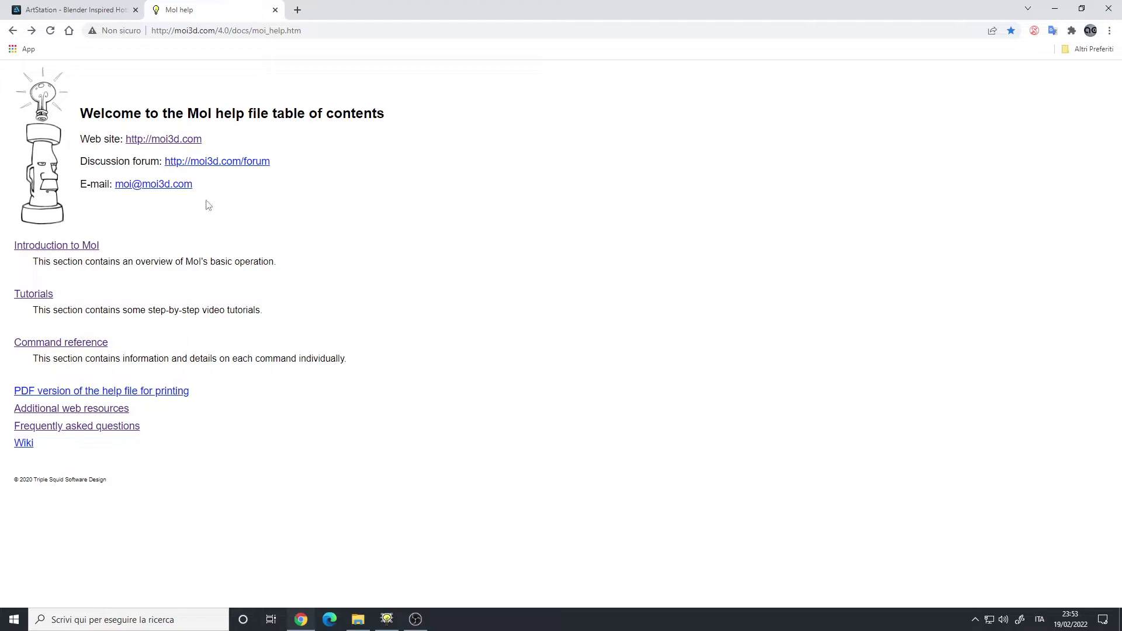
- In the help's command reference, open the Shortcut keys section and select the ArcCenter command name
click(88, 346)
scroll(155, 125, down, 15)
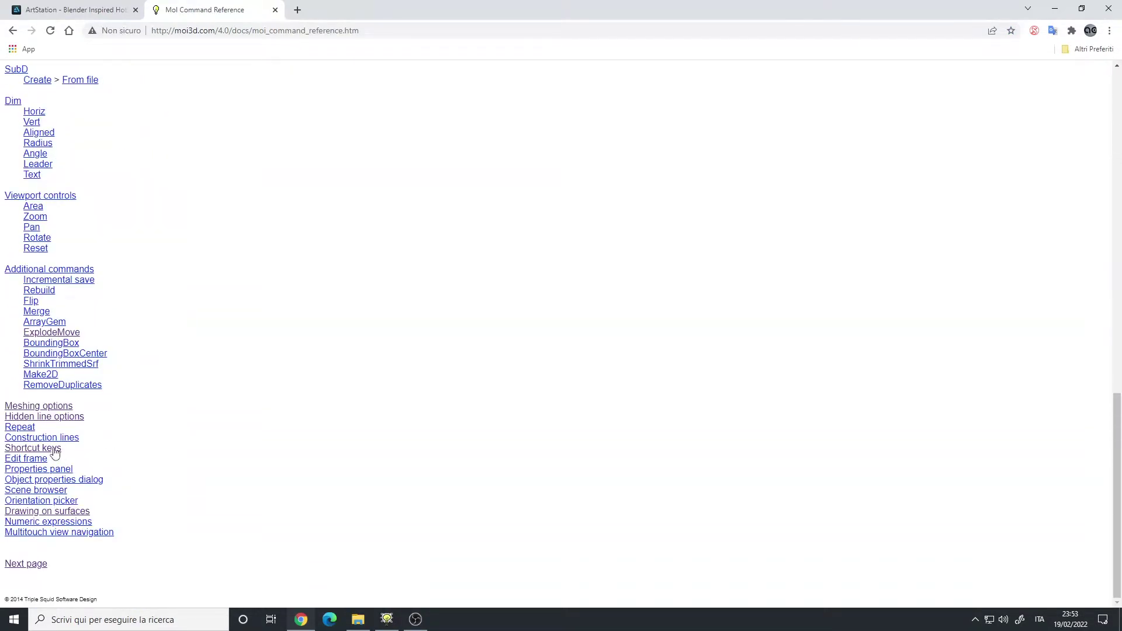
click(54, 453)
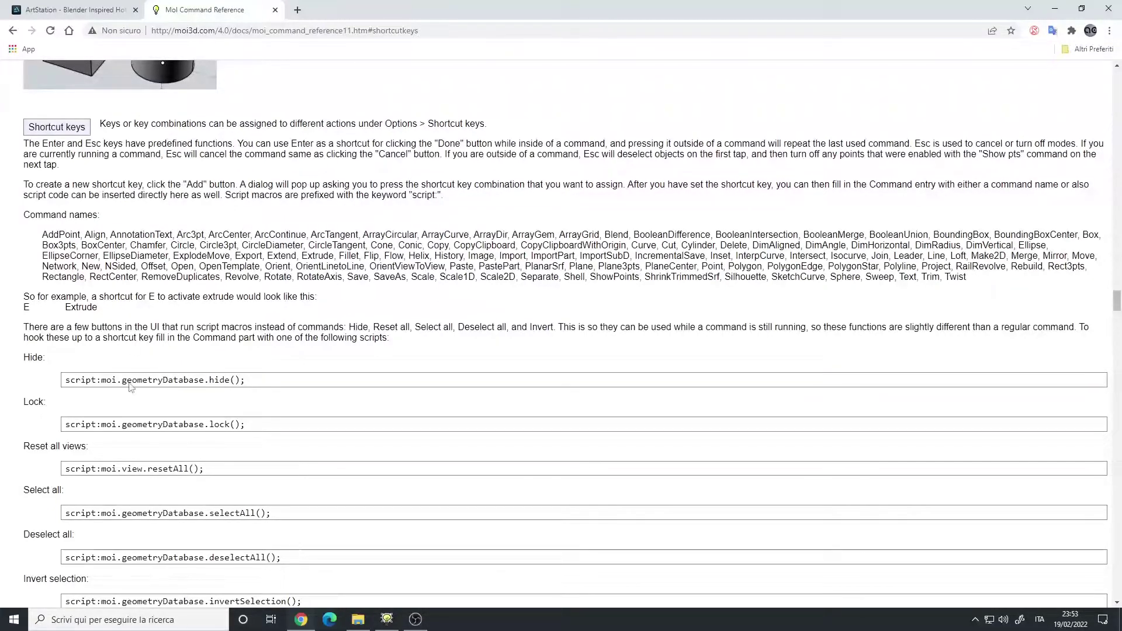
scroll(283, 307, down, 5)
scroll(271, 434, up, 6)
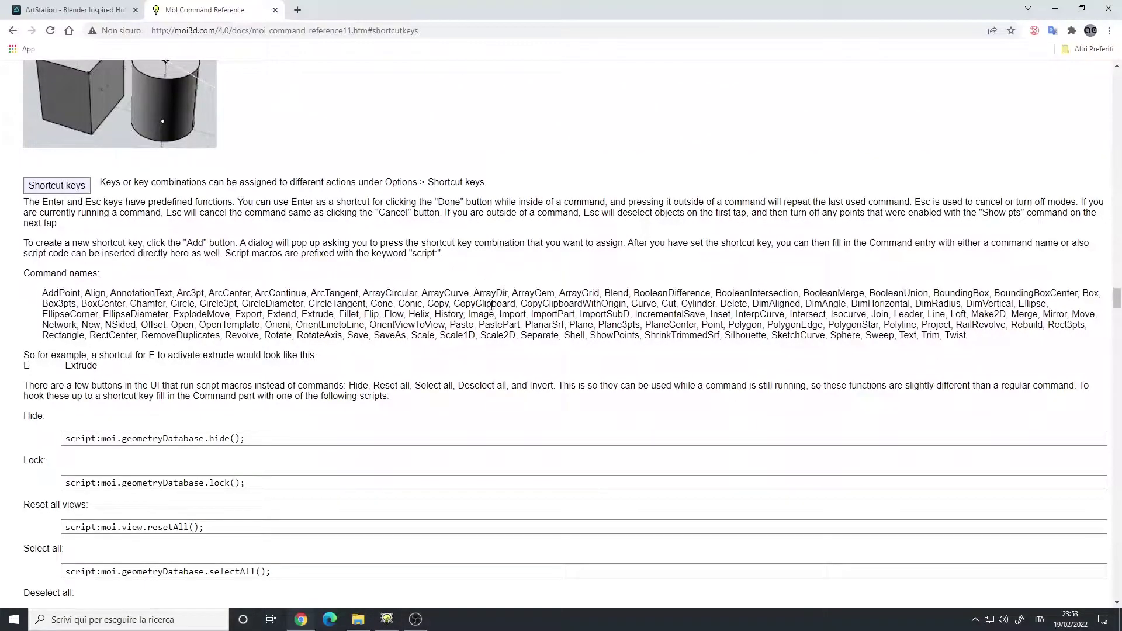
double_click(211, 293)
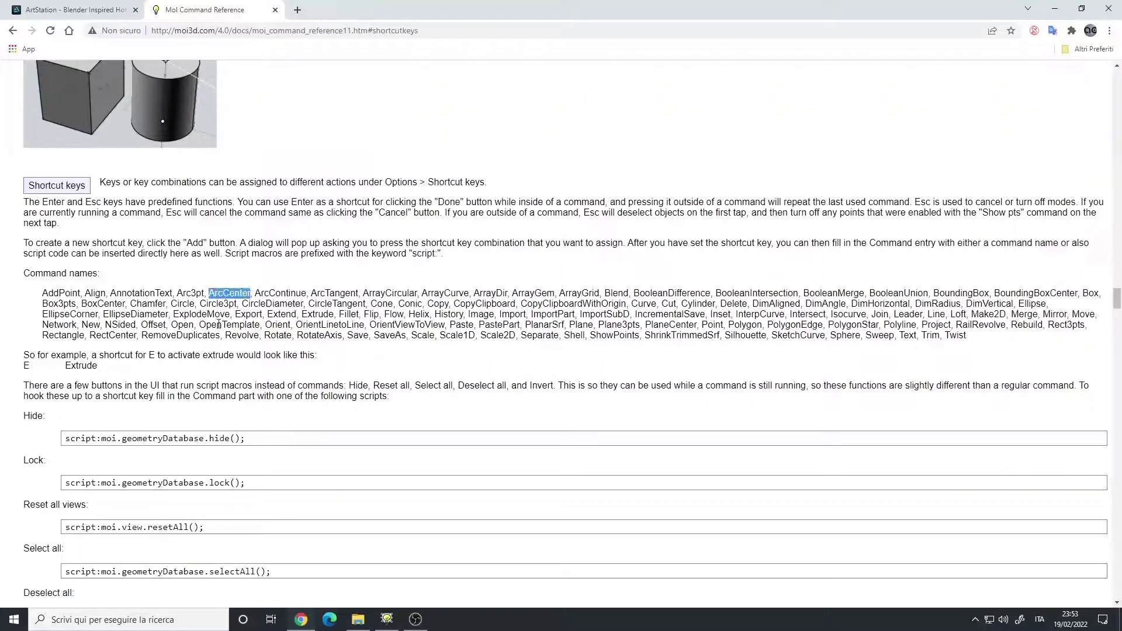
right_click(223, 294)
- Copy ArcCenter, map it to a new V shortcut, and close Options
click(236, 304)
key(alt+Tab)
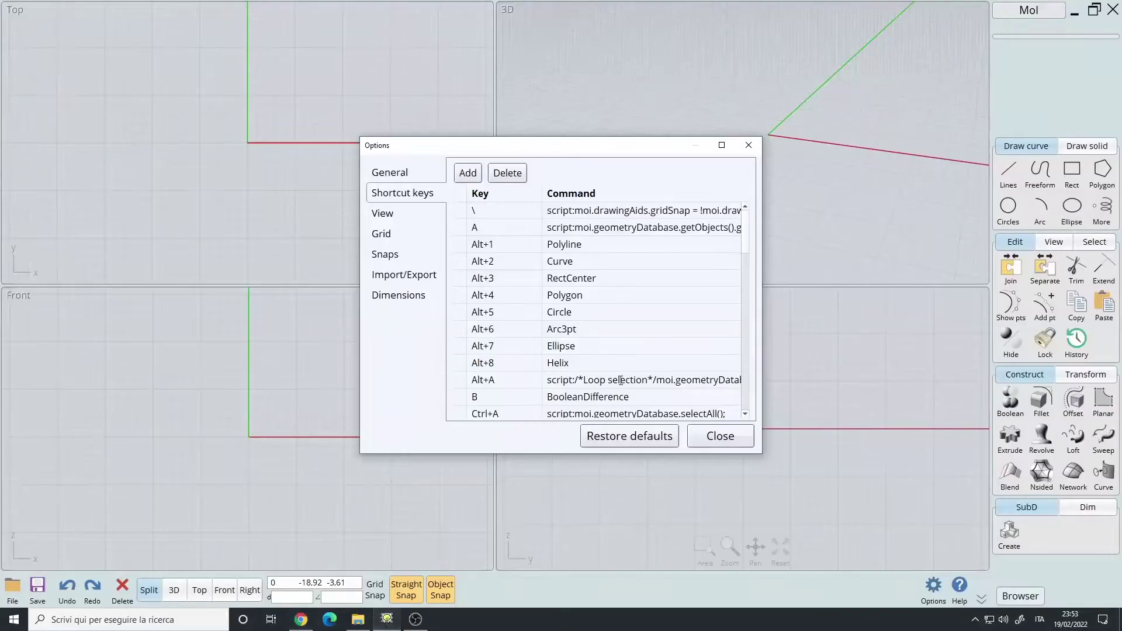
click(473, 174)
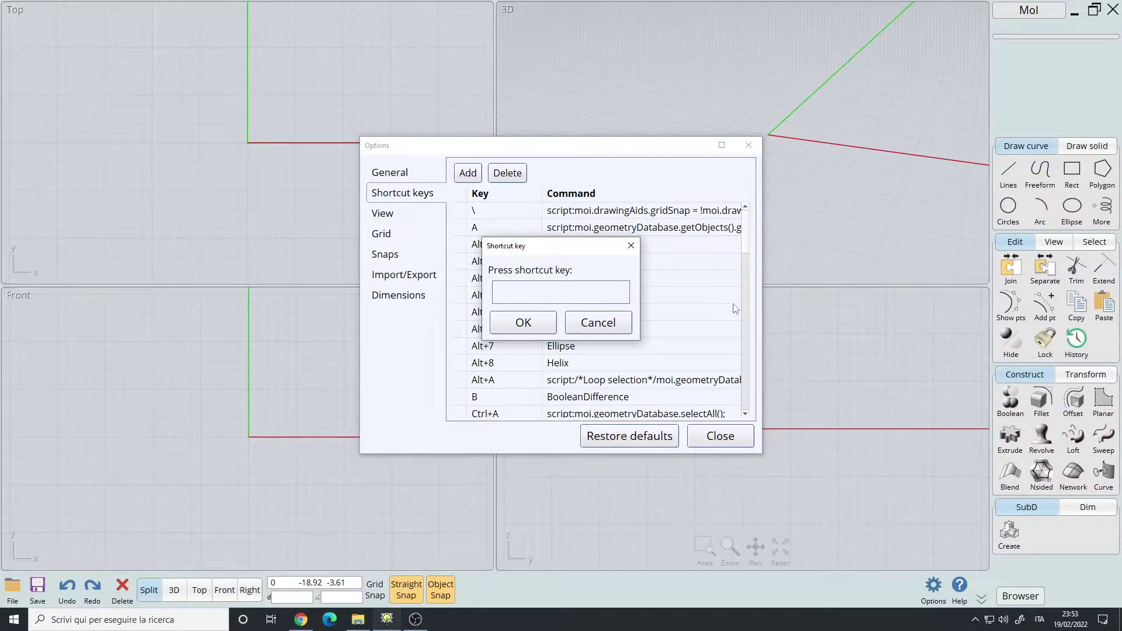
key(v)
click(550, 323)
text(ArcCenter)
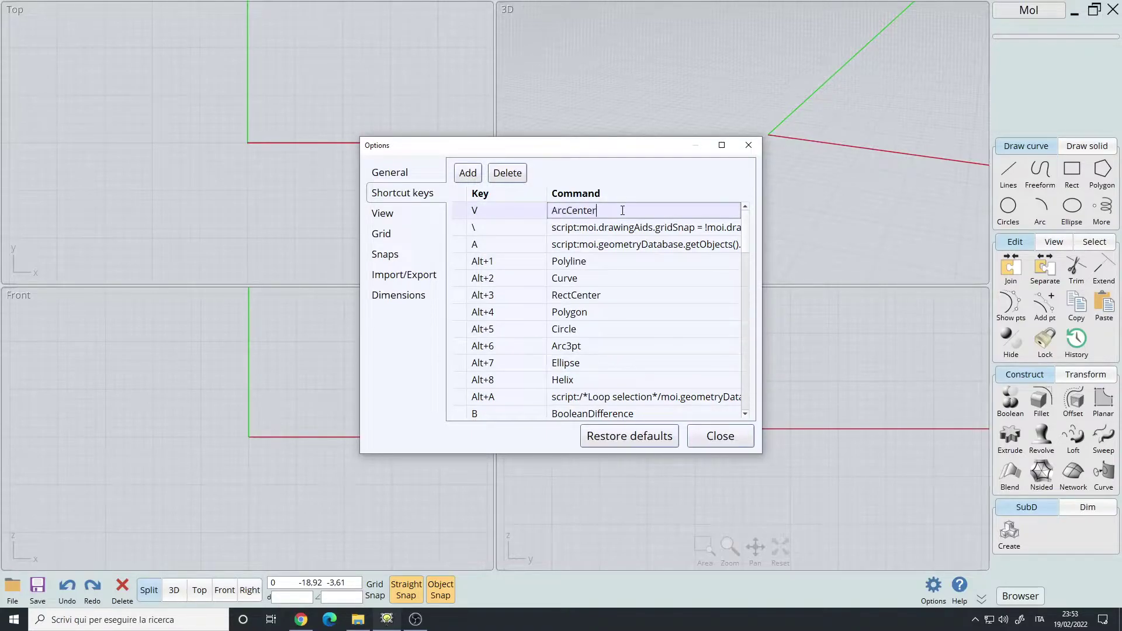
key(Return)
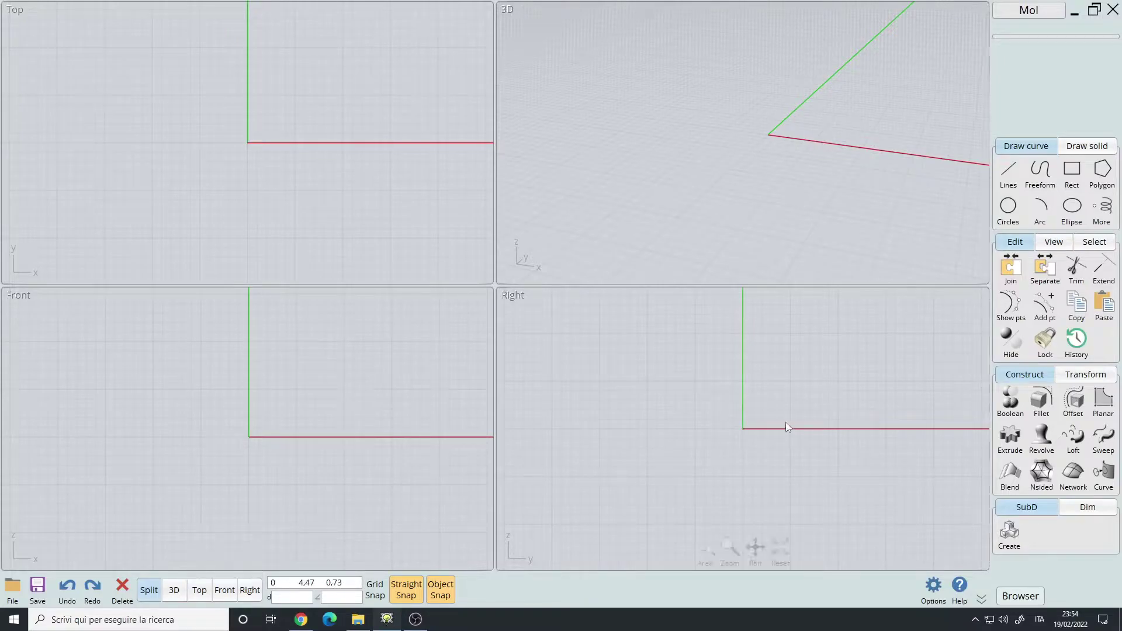
- Try the V shortcut and the Arc Center menu command, cancelling each
key(v)
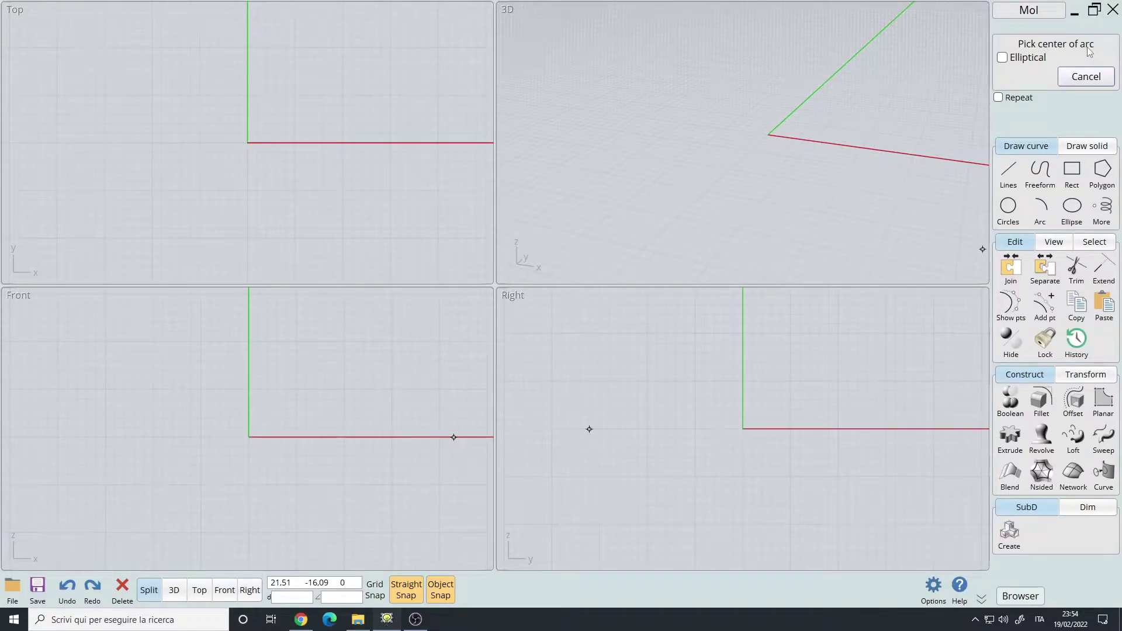
click(1081, 78)
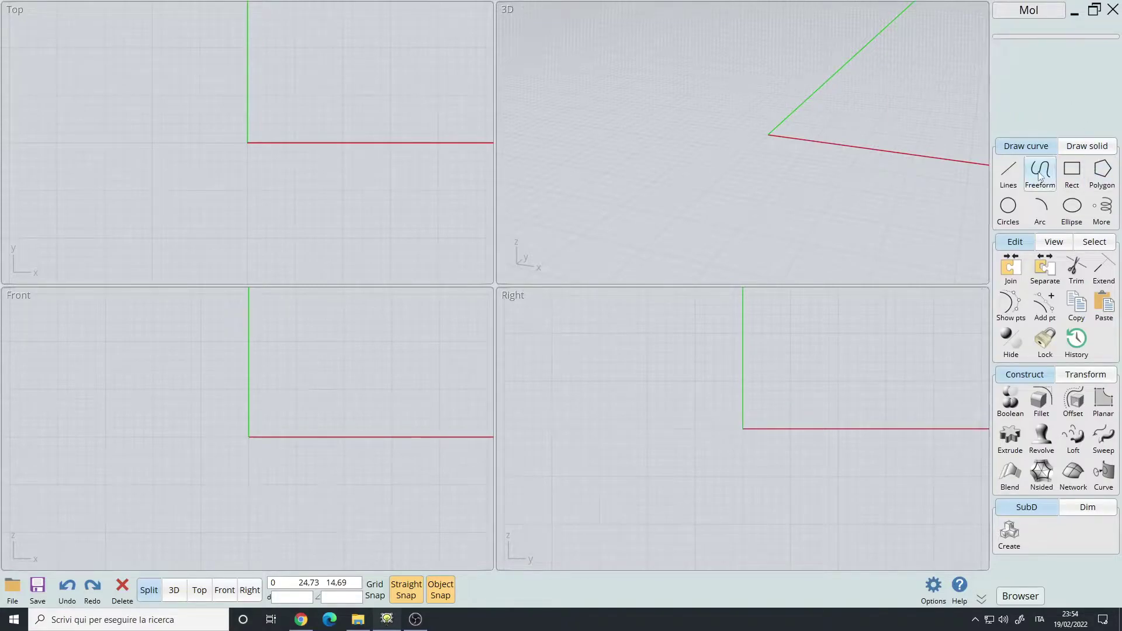
click(1040, 208)
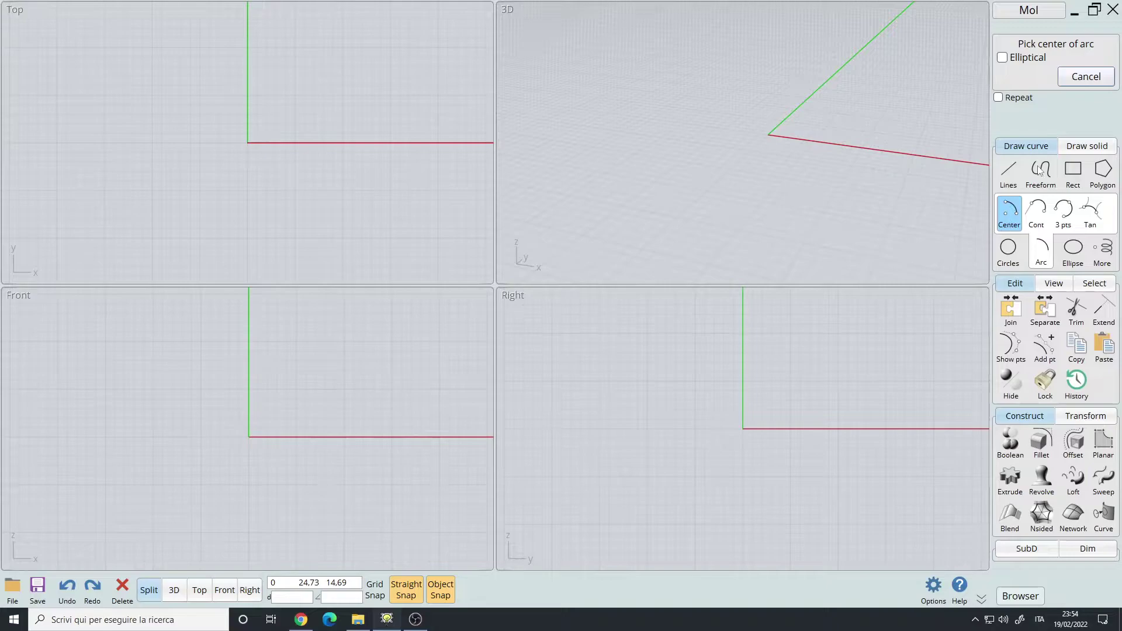
key(Escape)
- Draw a semicircular arc centred on the Right-view origin, undo it, and minimise MoI
key(Return)
click(743, 429)
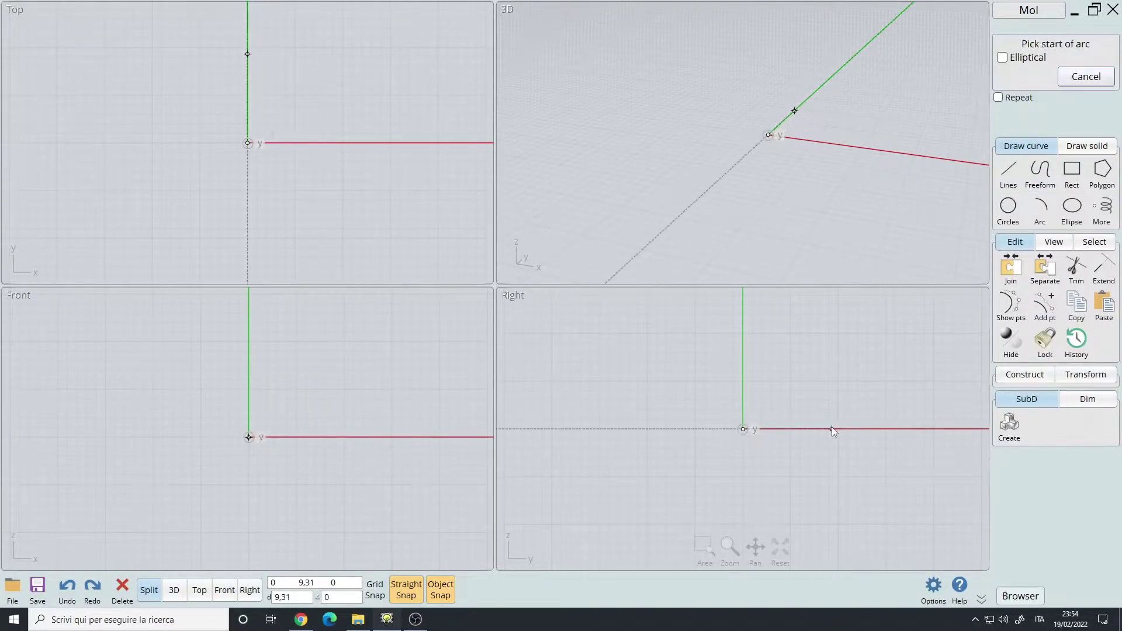
click(867, 429)
click(643, 430)
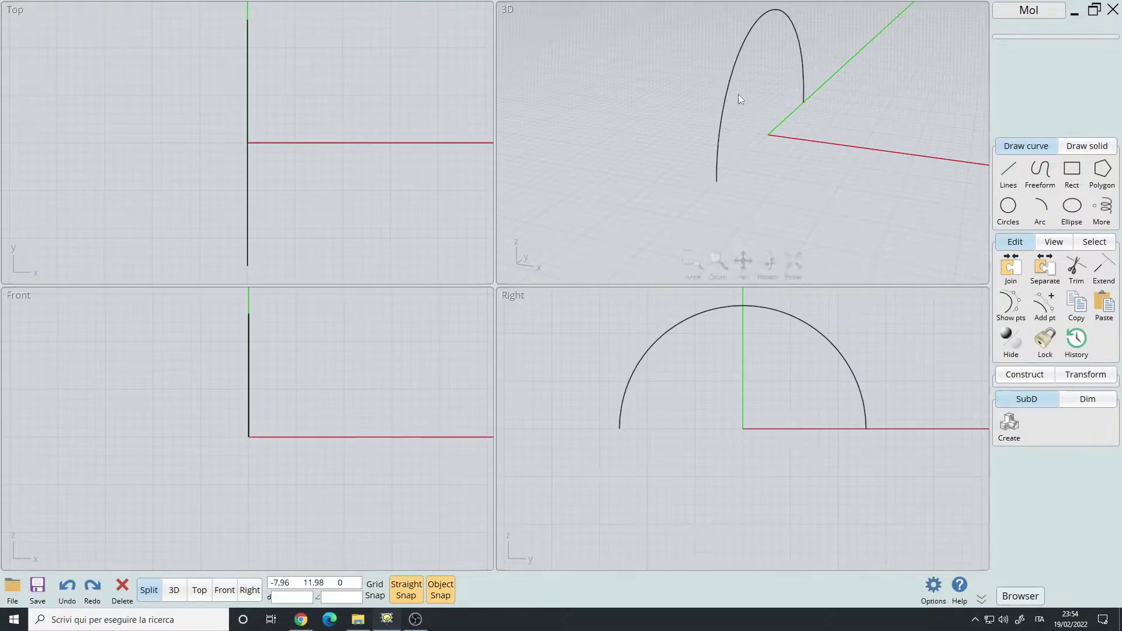
key(ctrl+z)
click(386, 624)
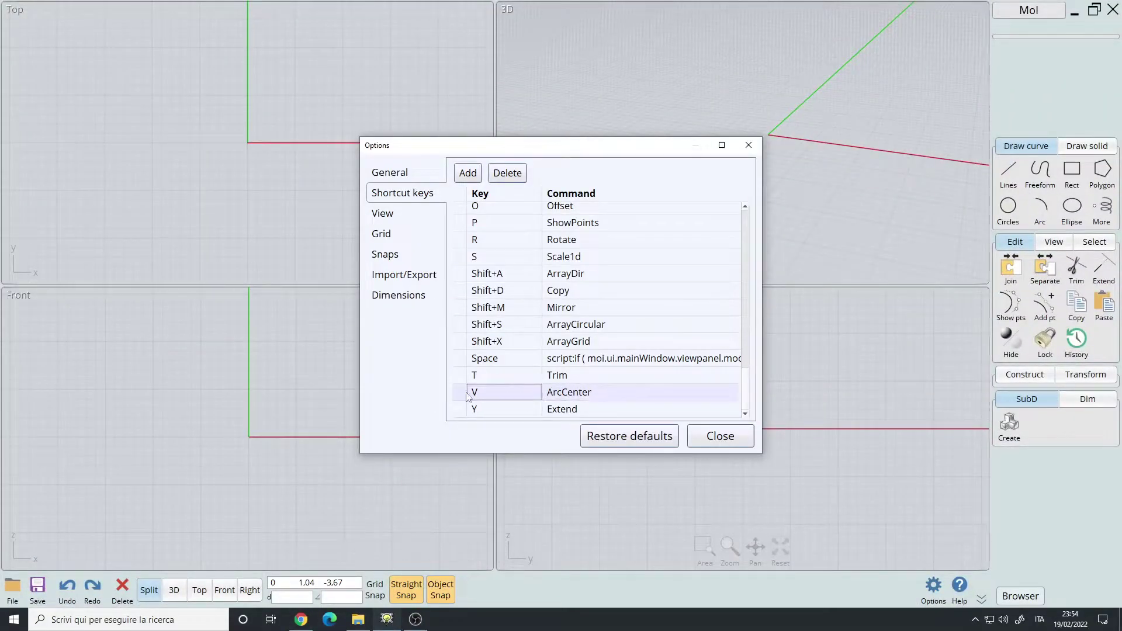
- Delete the V ArcCenter shortcut and return to the command reference in Chrome
click(507, 173)
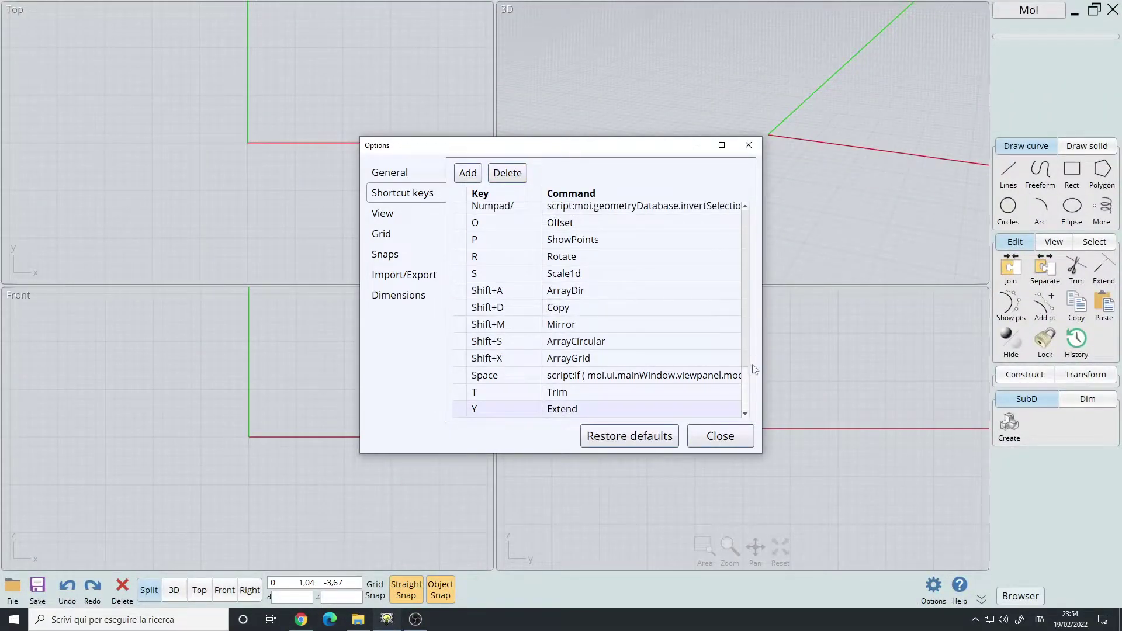
scroll(747, 398, up, 10)
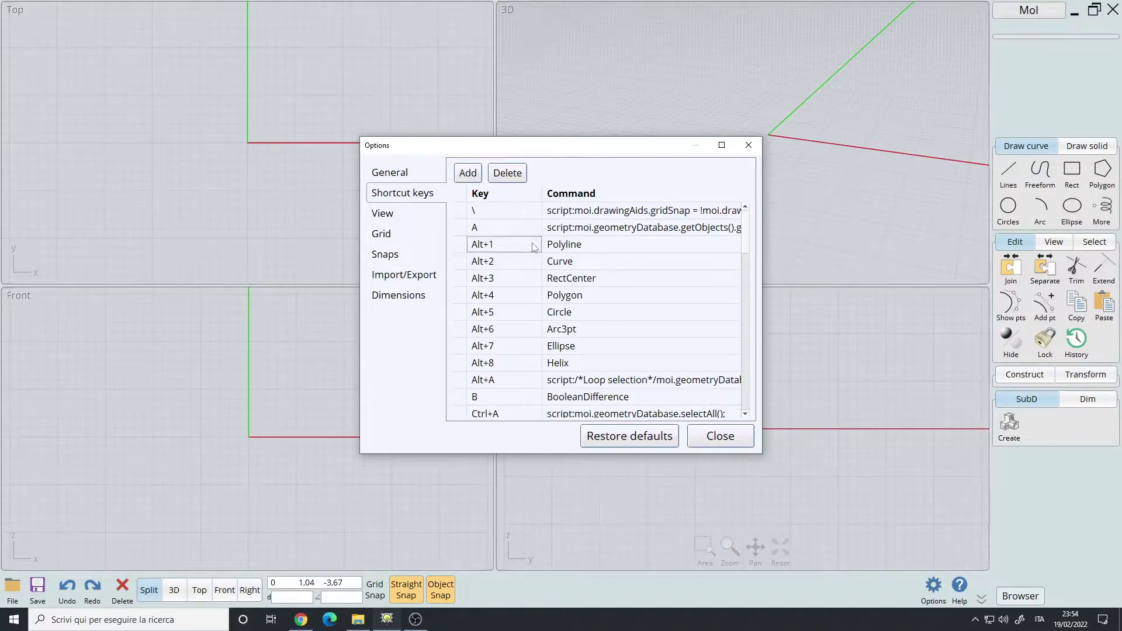
click(301, 620)
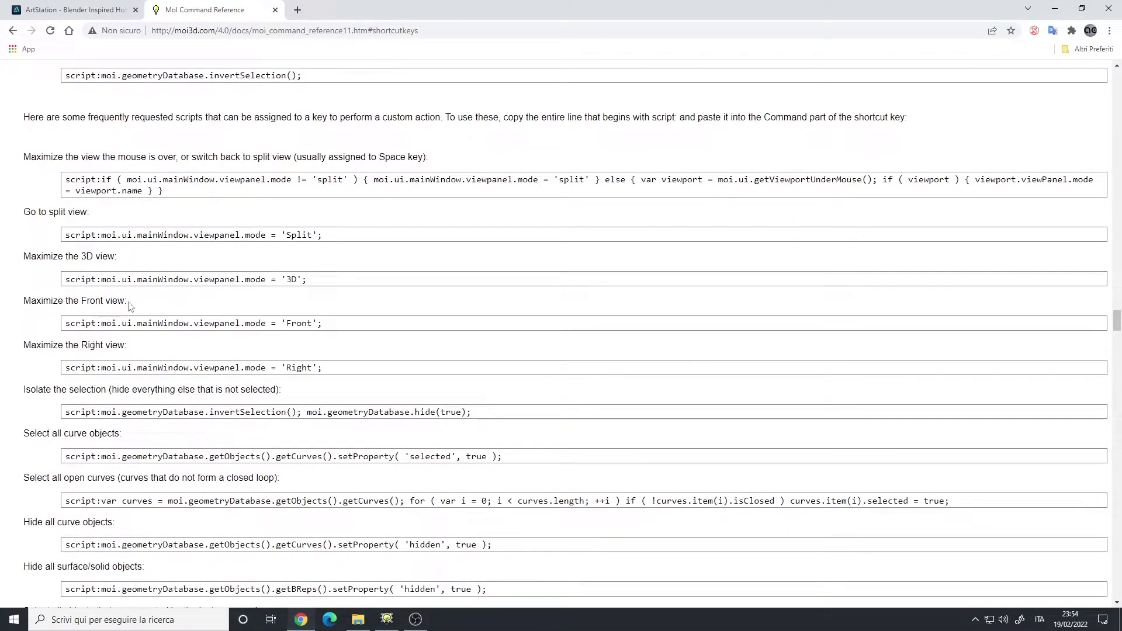
- Select the 'Maximize the Front view' script line on the help page to copy it
double_click(256, 322)
triple_click(256, 322)
key(ctrl+c)
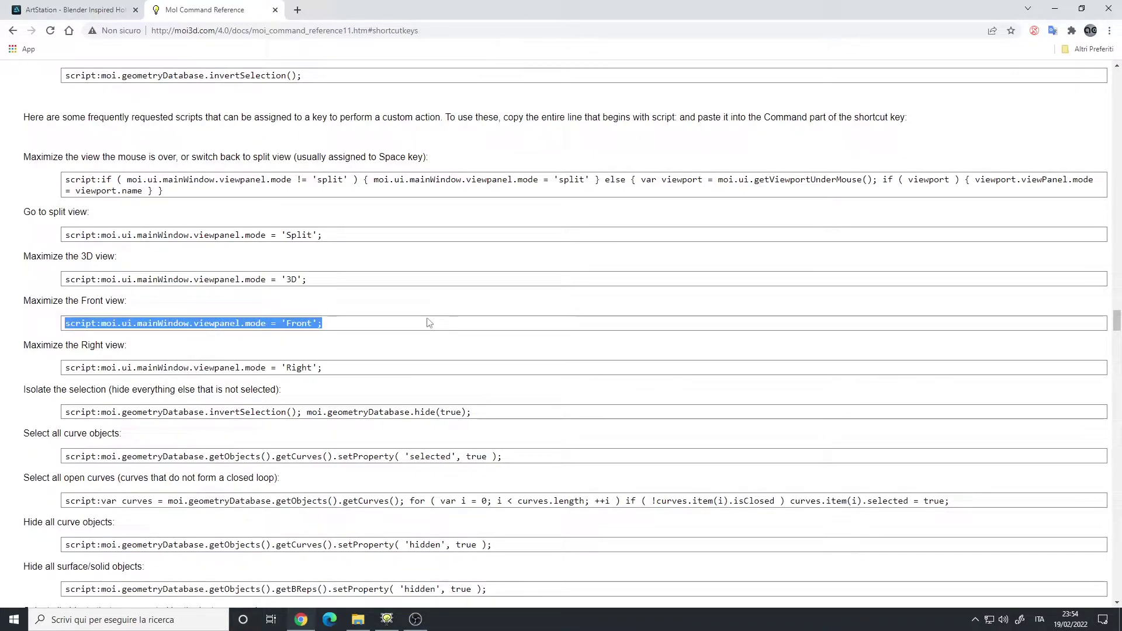
- Add a V shortcut whose command is the pasted Front-view maximize script
click(399, 361)
click(386, 619)
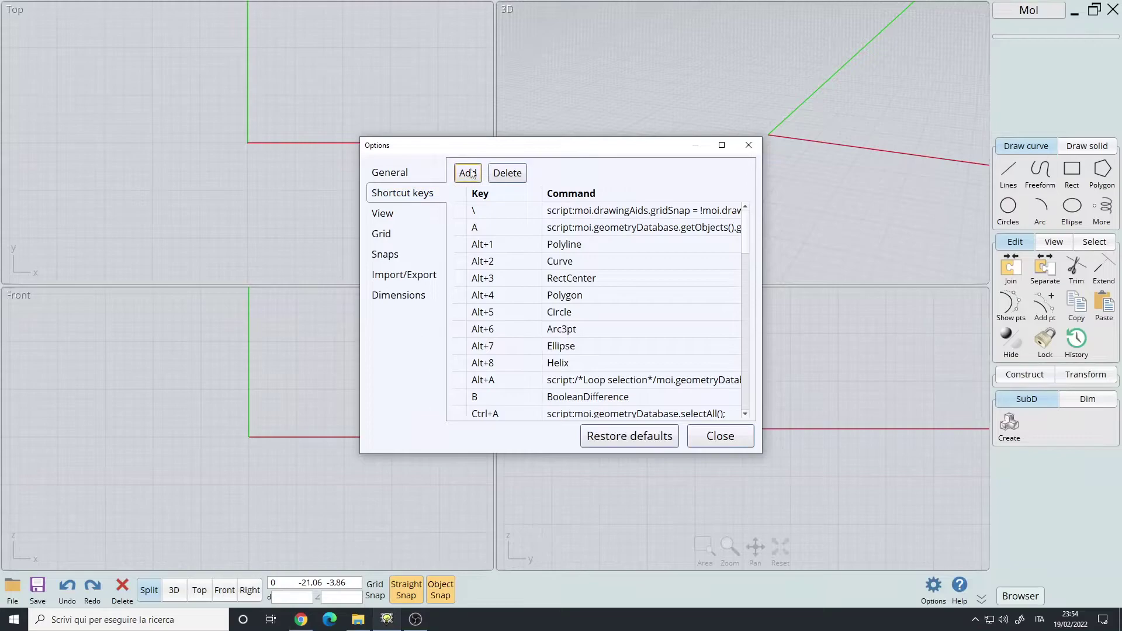
double_click(577, 338)
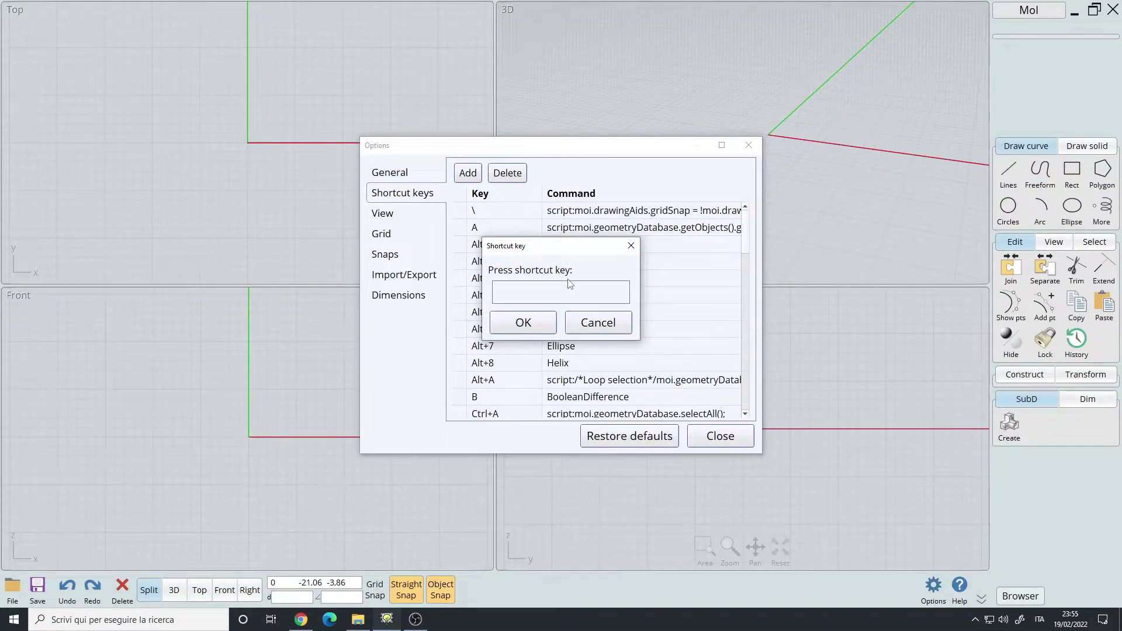
click(523, 322)
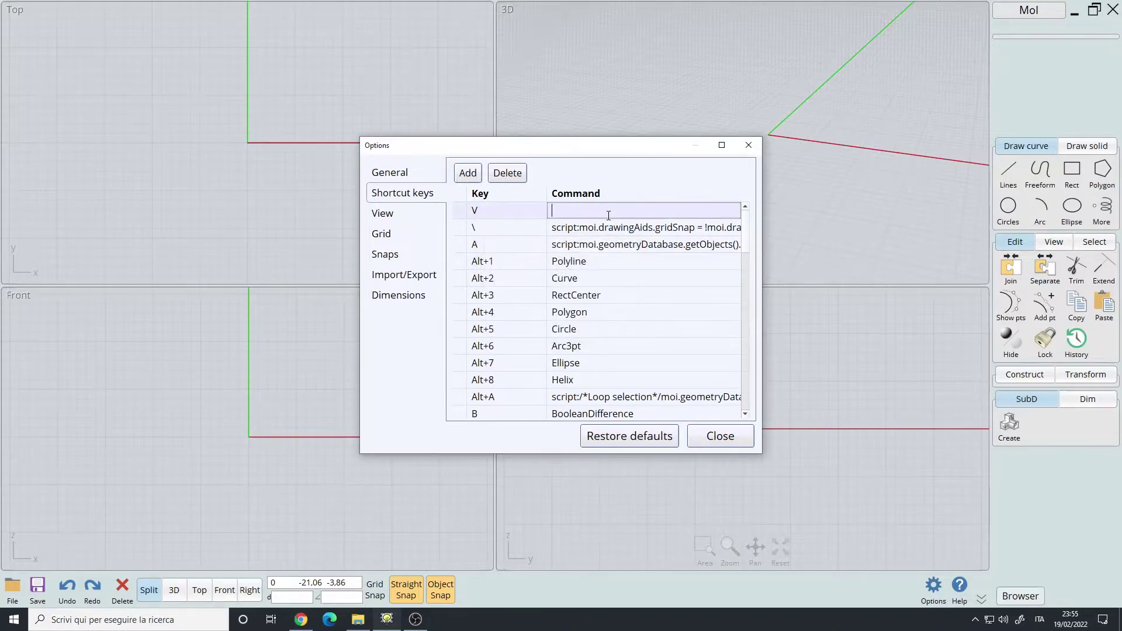
key(ctrl+v)
key(Return)
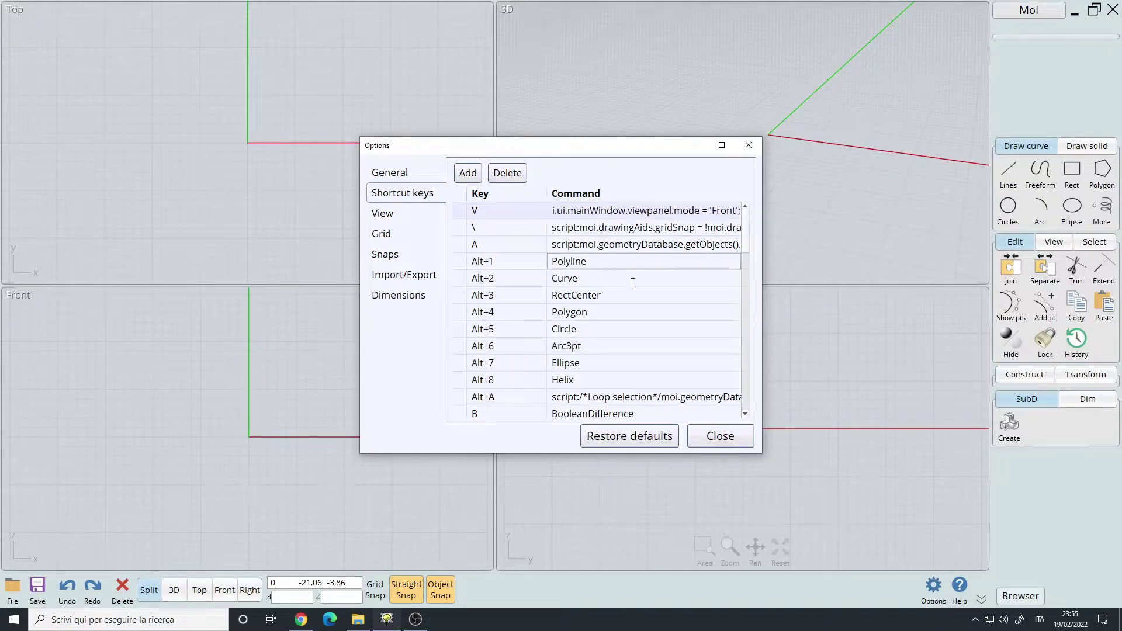
click(720, 436)
- Test V to maximize the Front view and restore the split layout, then return to the browser
key(v)
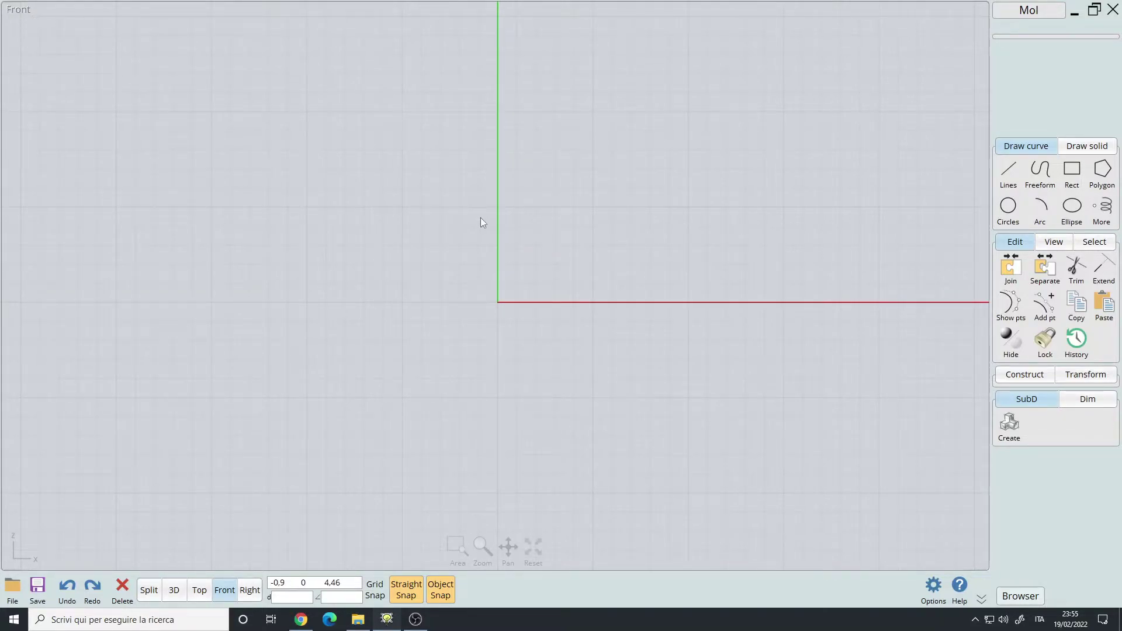
key(v)
key(alt+Tab)
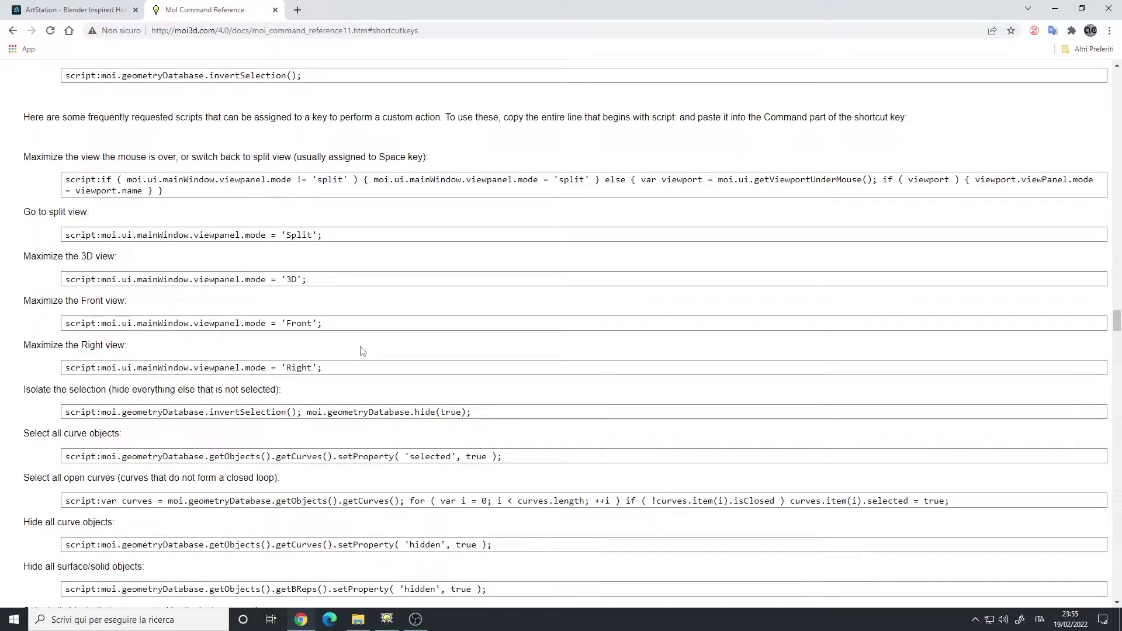
scroll(358, 348, up, 2)
scroll(352, 338, up, 4)
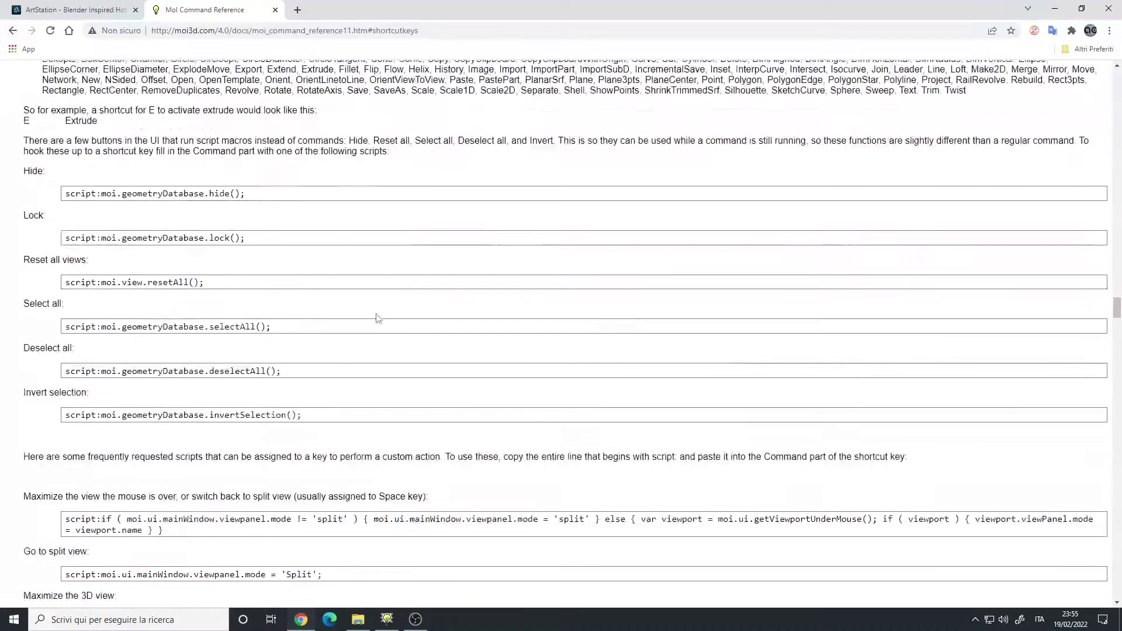
scroll(352, 345, down, 11)
scroll(352, 350, up, 20)
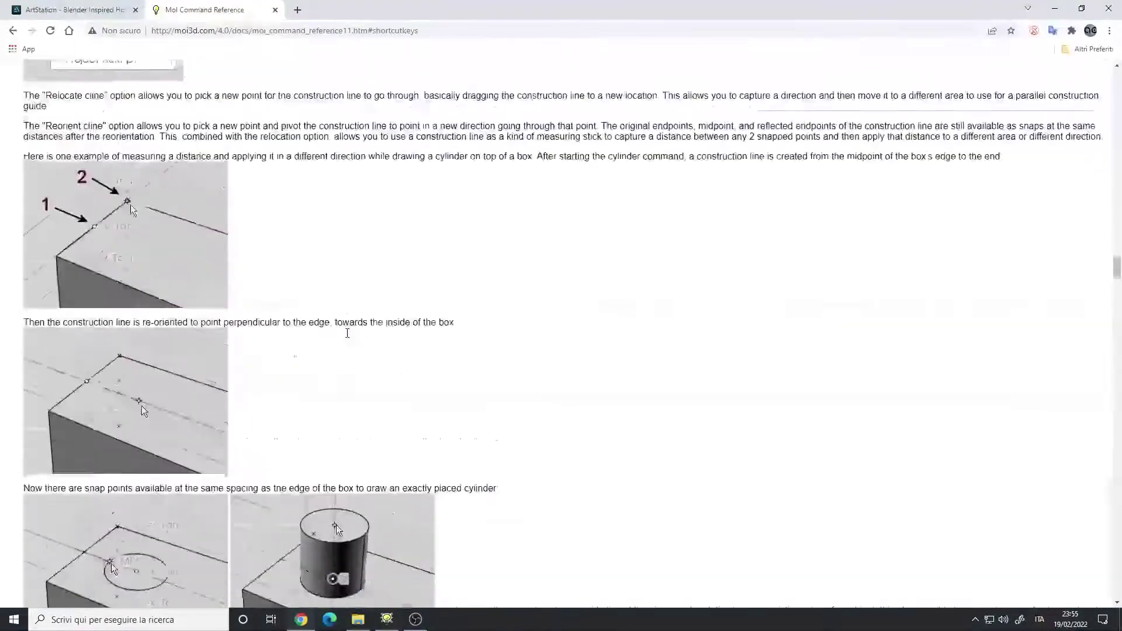
scroll(332, 323, down, 18)
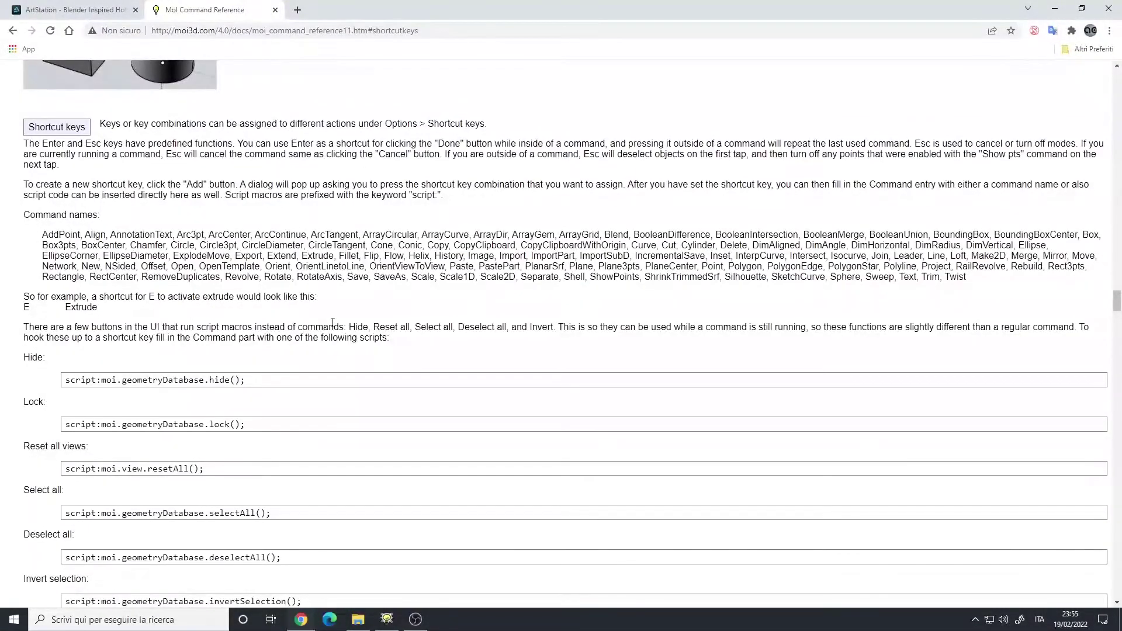
- Browse the ArtStation Blender hotkeys pack page, then bring up File Explorer on the Moi folder
key(ctrl+shift+Tab)
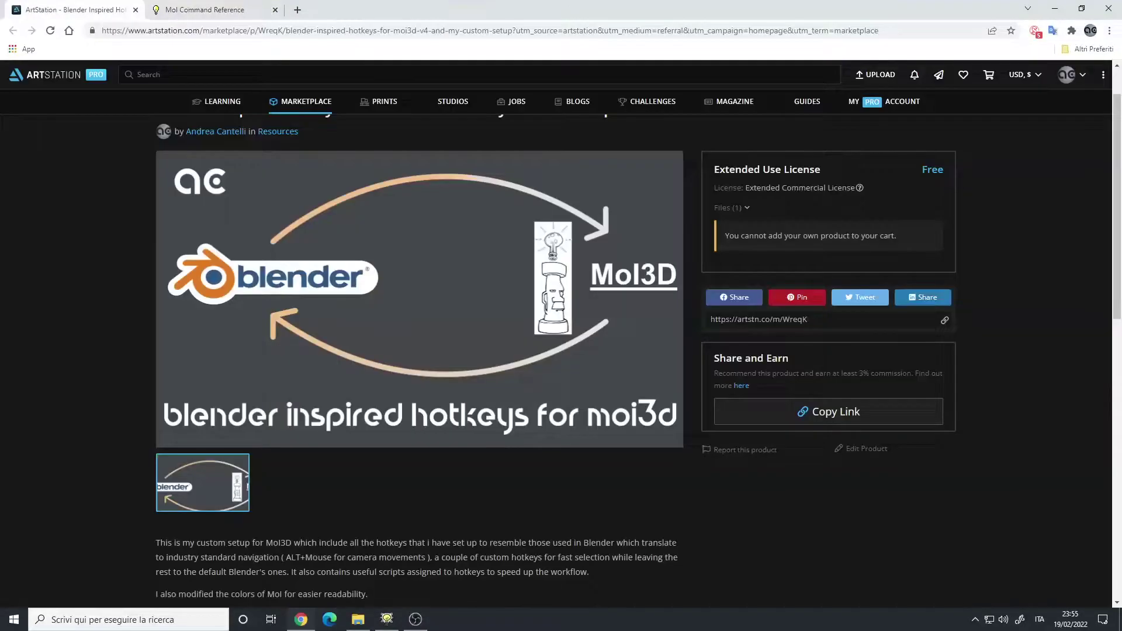
scroll(426, 360, down, 4)
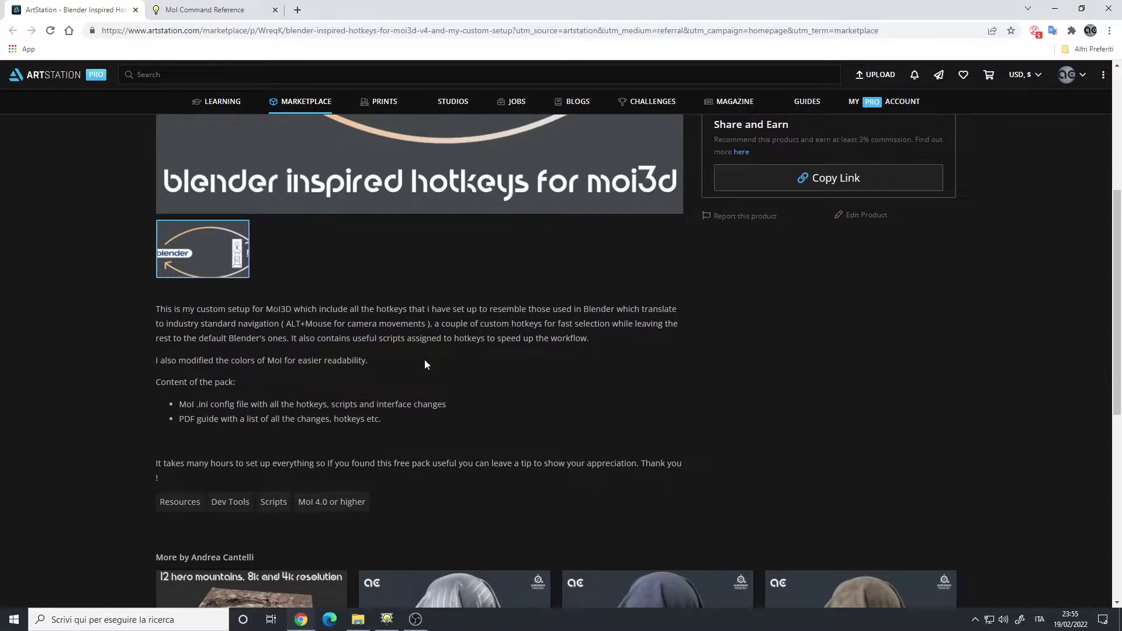
scroll(423, 356, up, 5)
scroll(427, 356, down, 3)
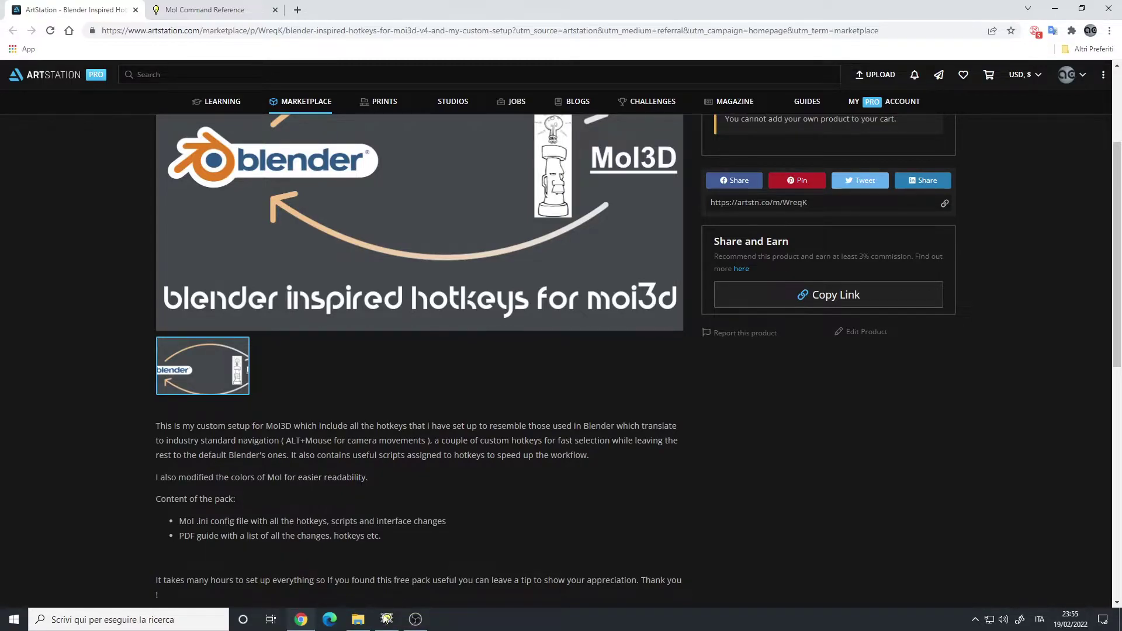
click(358, 619)
click(246, 40)
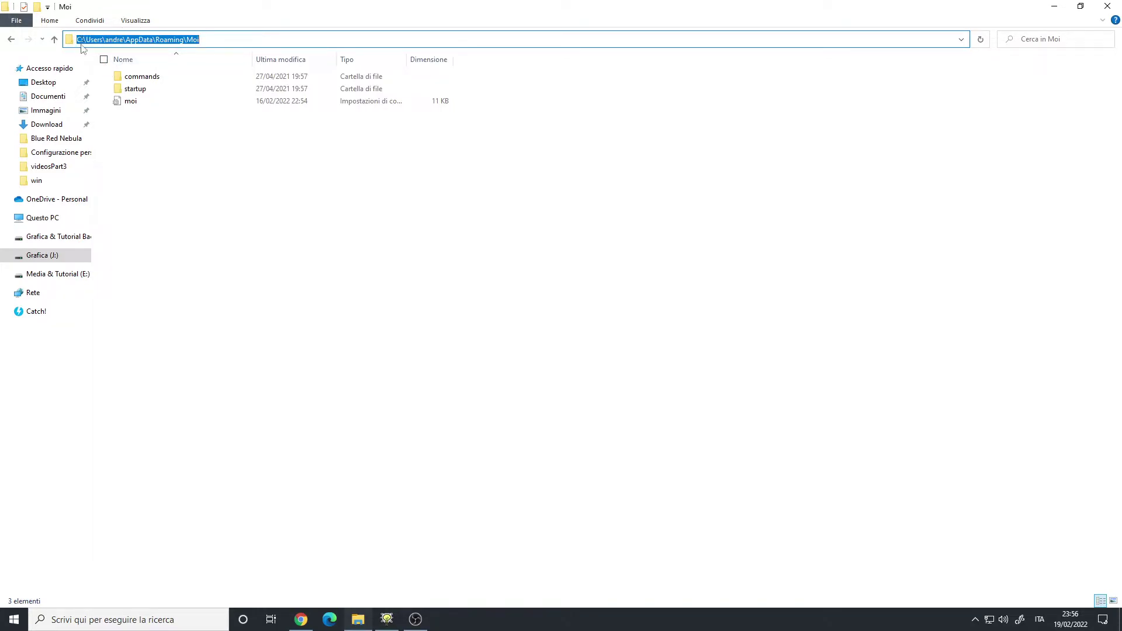
- Show the Moi settings folder contents as large icons
key(End)
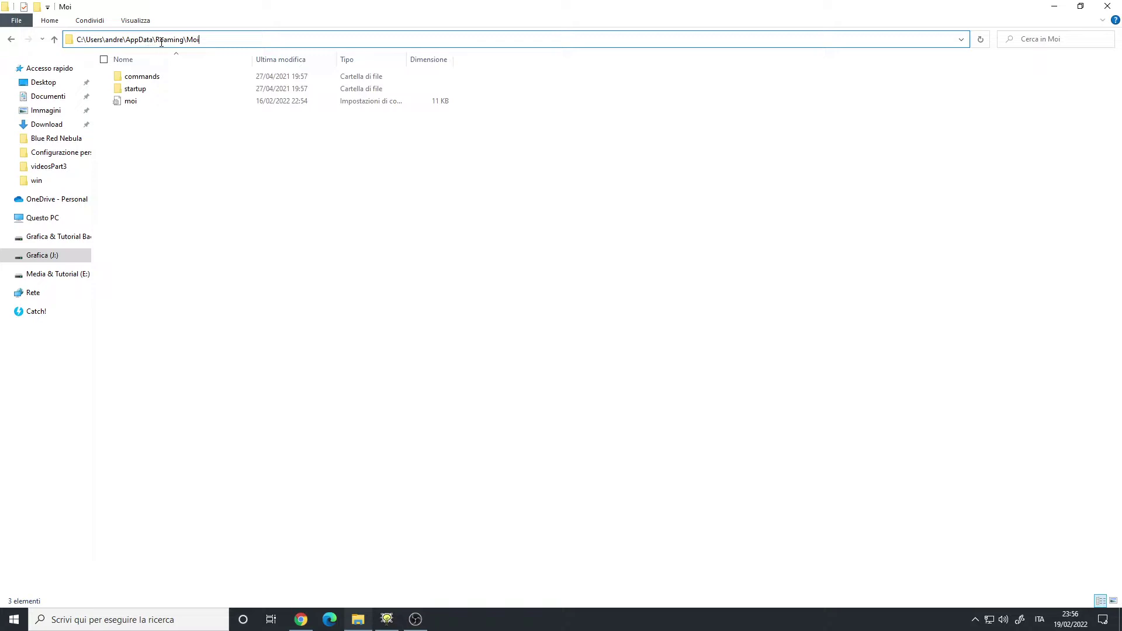
click(215, 210)
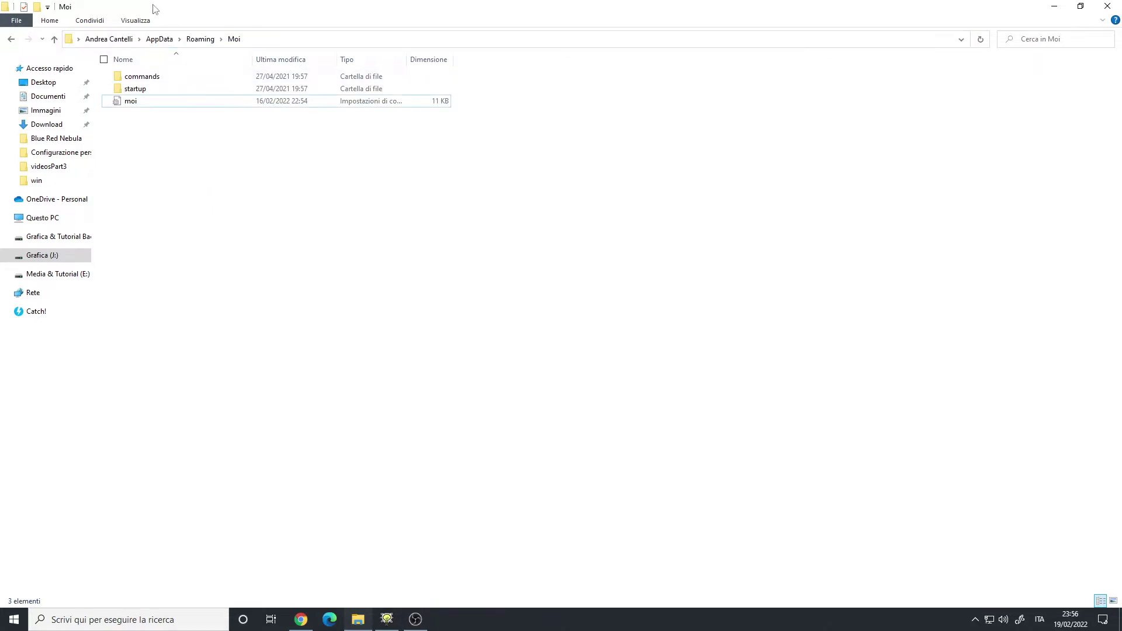
click(146, 21)
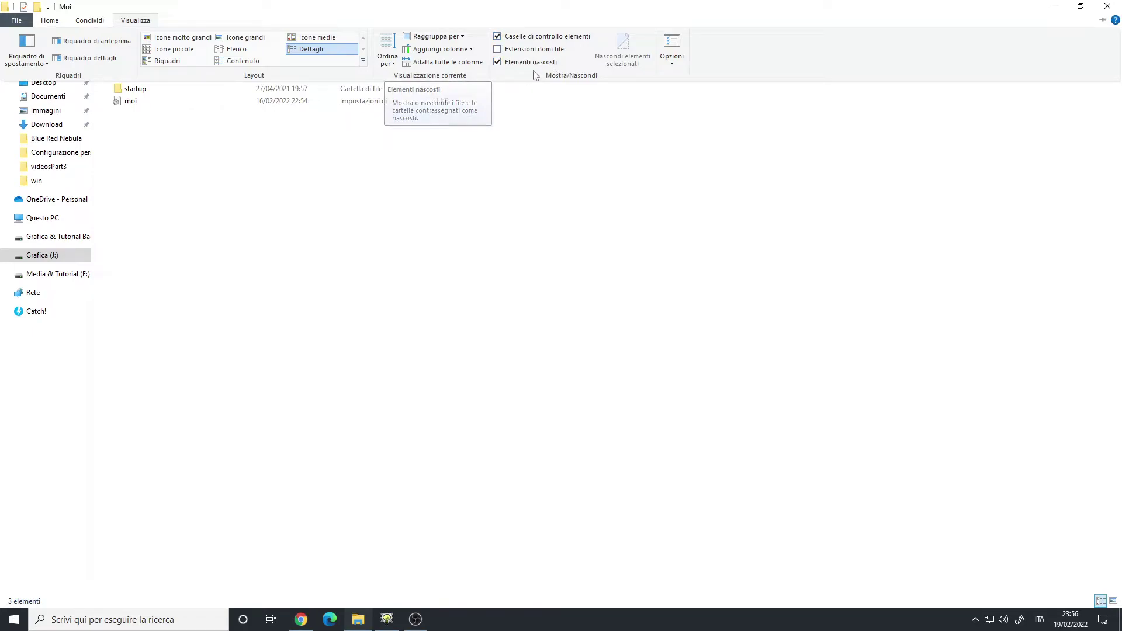
click(245, 138)
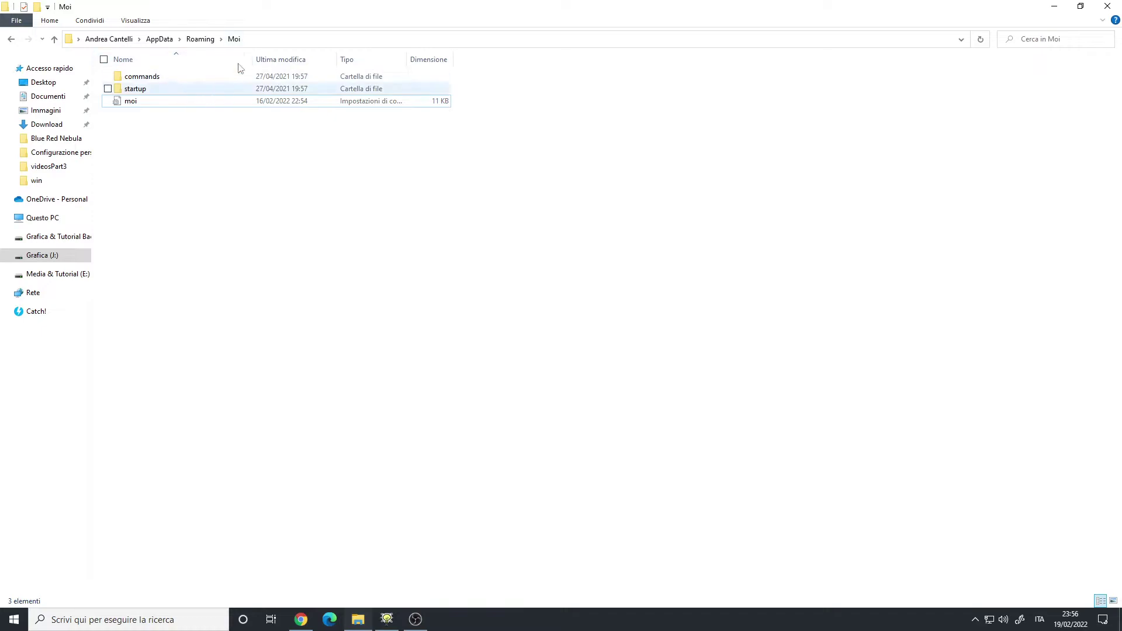
- Open the moi configuration file in Notepad, read through it, and close it
click(143, 102)
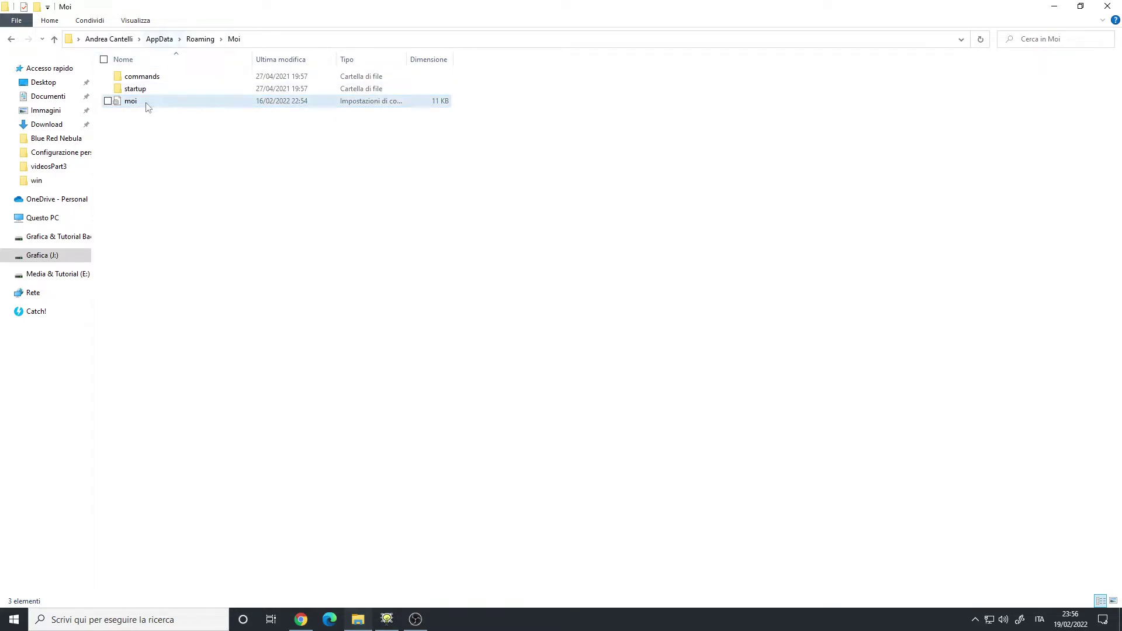
ctrl+scroll(280, 114, up, 3)
double_click(278, 113)
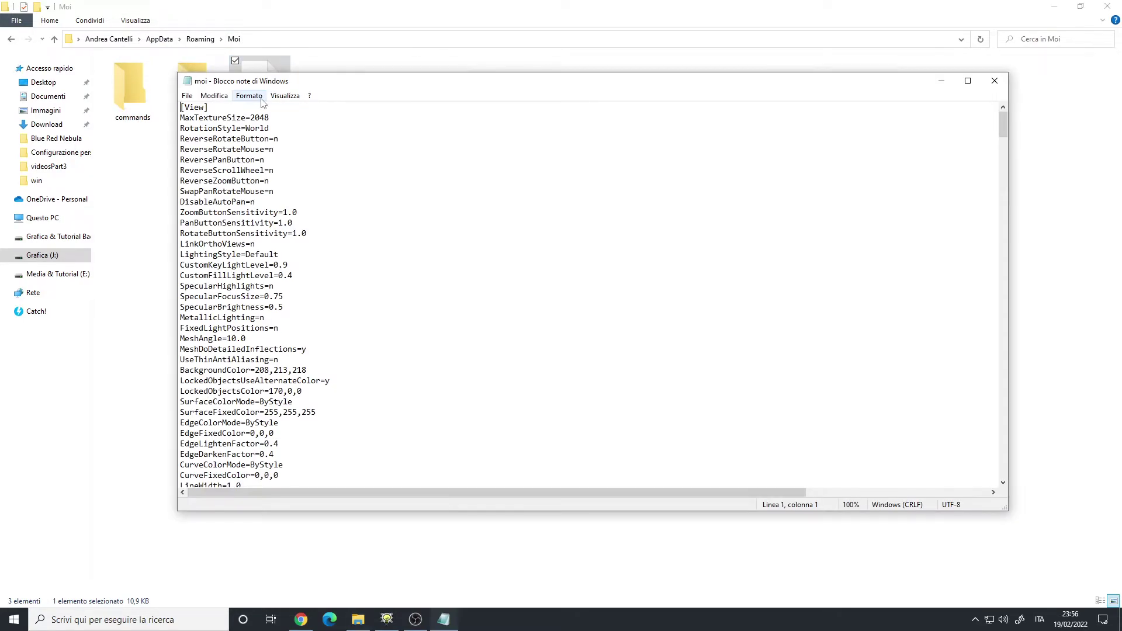
drag(1004, 128, 1000, 231)
click(993, 80)
click(275, 182)
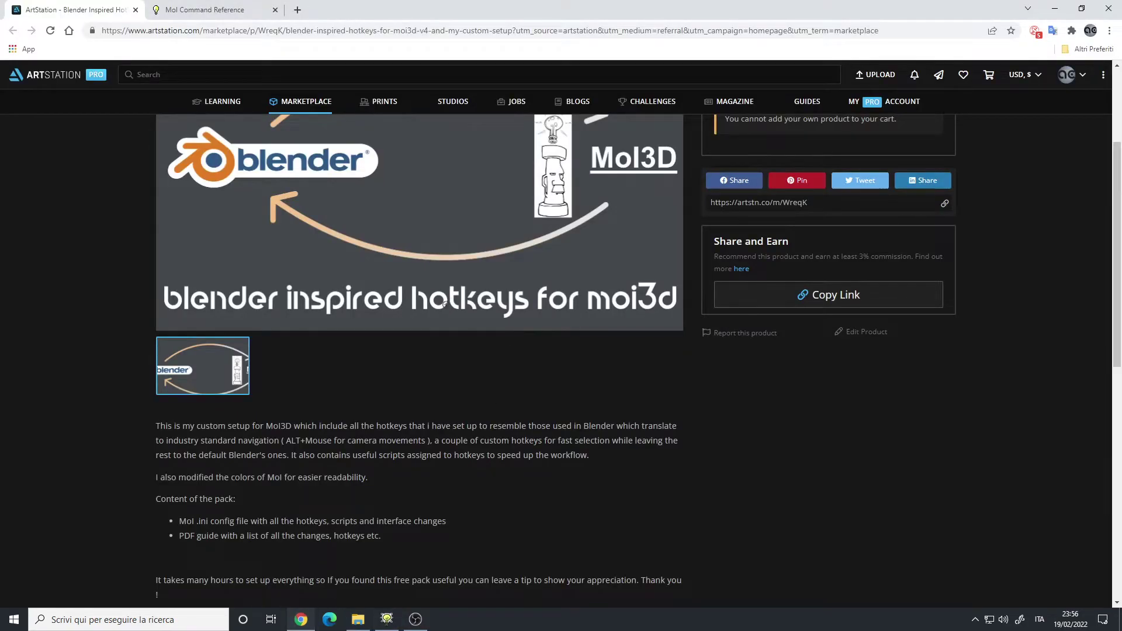
- Scroll through the ArtStation hotkeys pack page again, then return to the MoI 3D window
scroll(445, 304, down, 5)
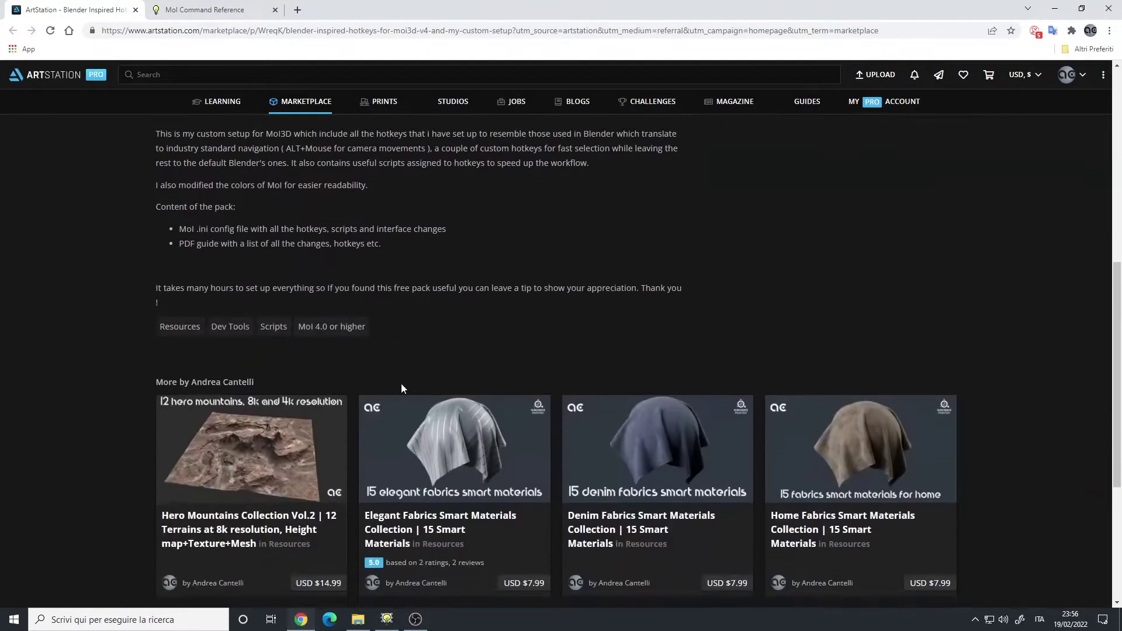
scroll(413, 302, up, 8)
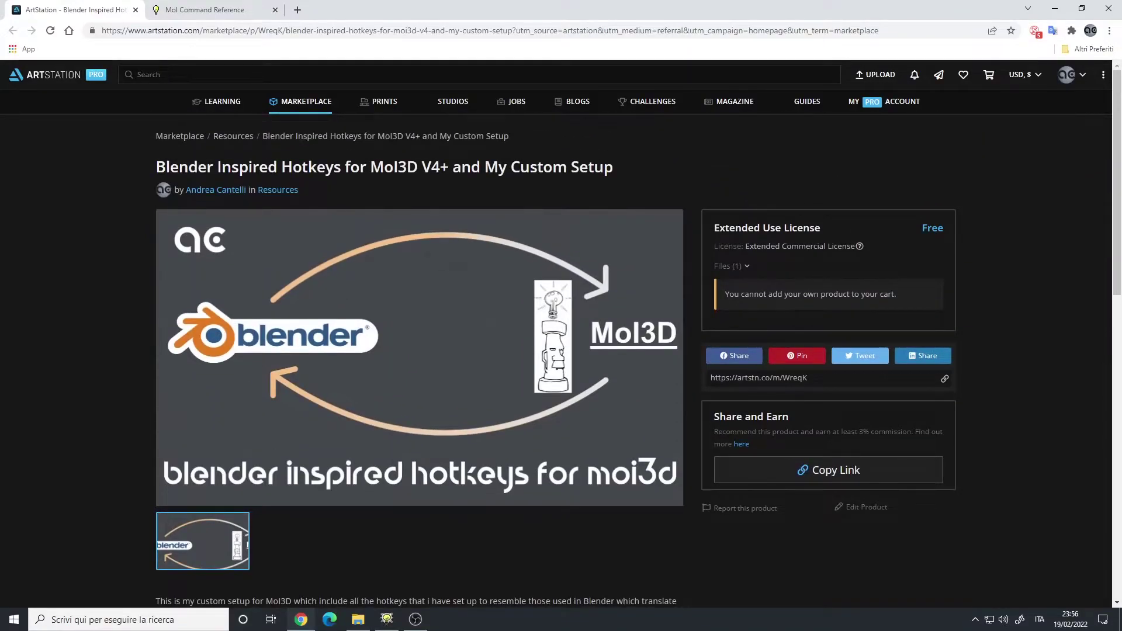
scroll(467, 324, down, 6)
scroll(381, 304, up, 3)
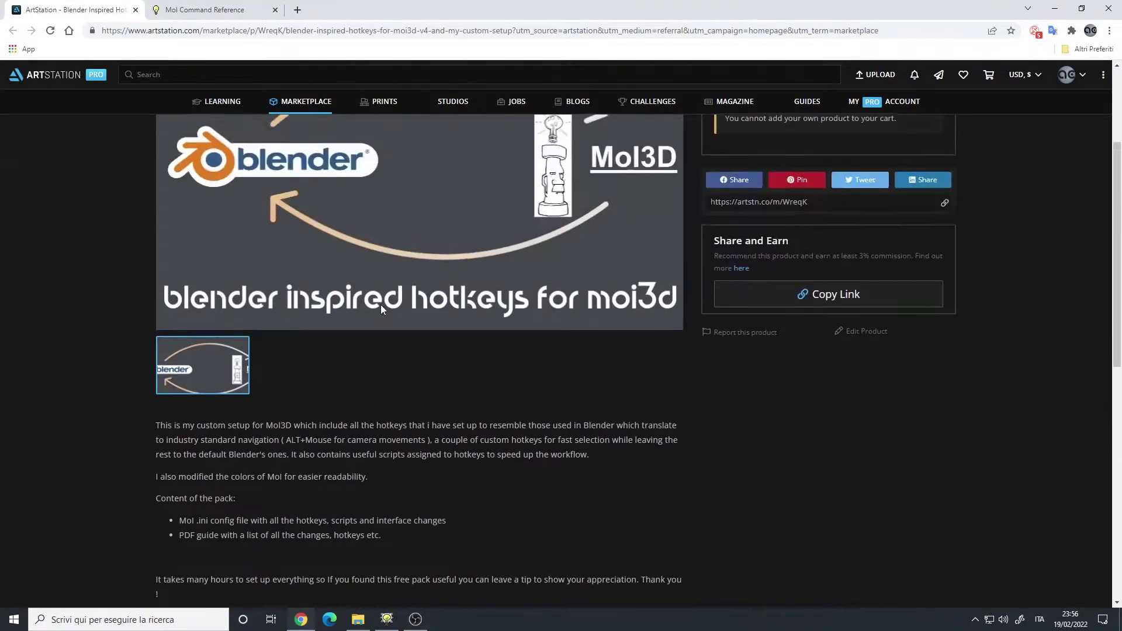
scroll(380, 304, down, 1)
scroll(403, 298, down, 2)
scroll(422, 285, up, 5)
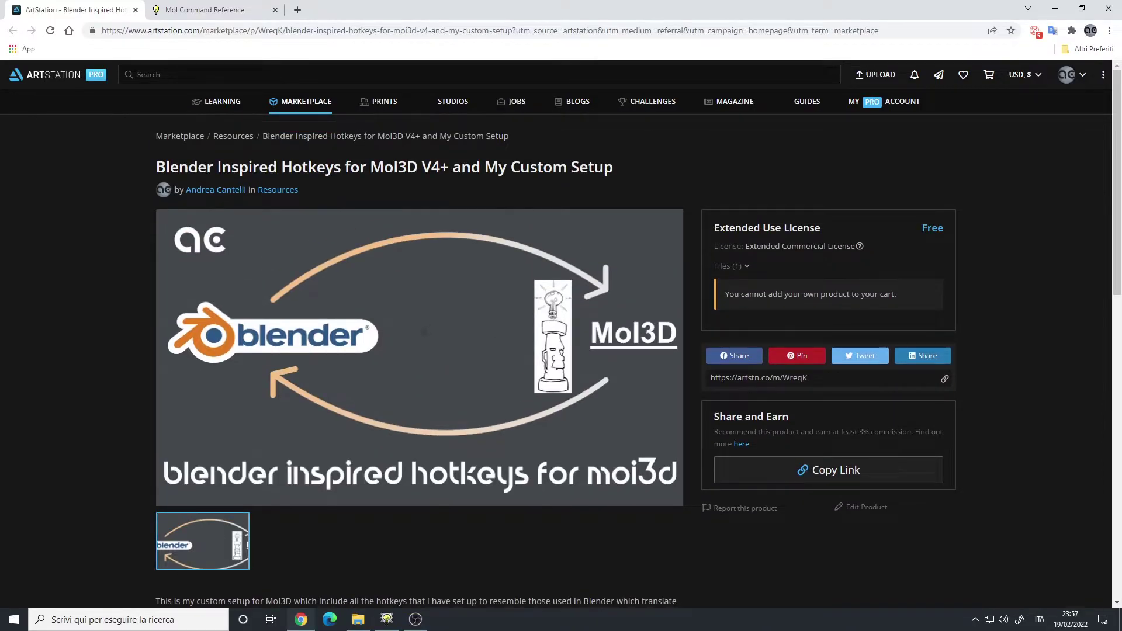
key(alt+Tab)
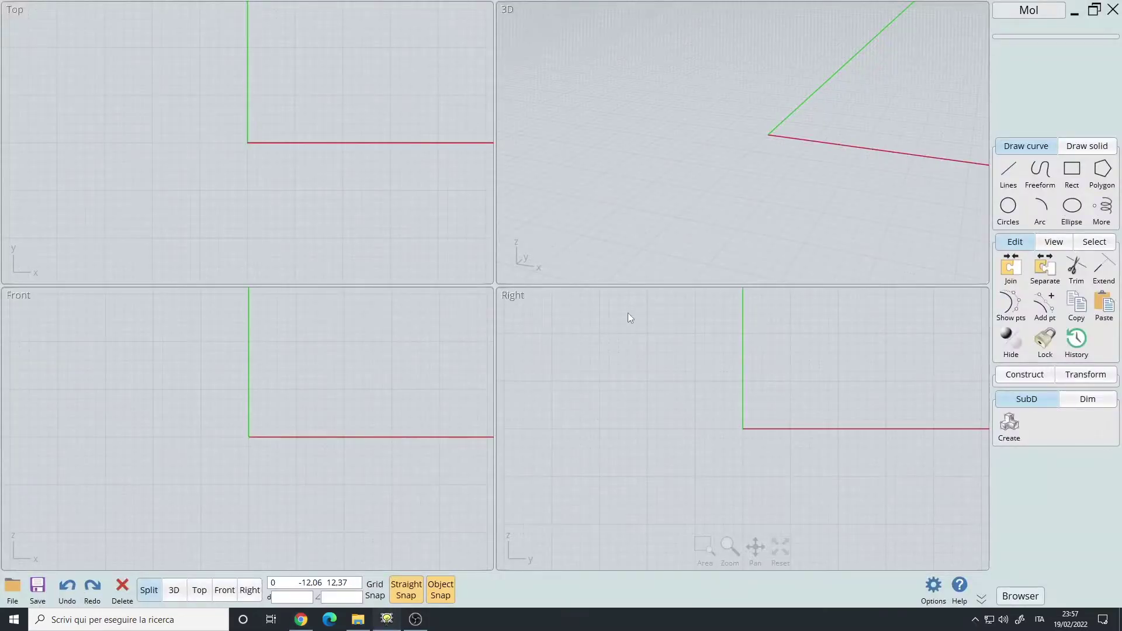
- Open Options at Shortcut keys and enlarge the dialog to read the Alt+number and Ctrl shortcuts
click(1029, 375)
click(934, 586)
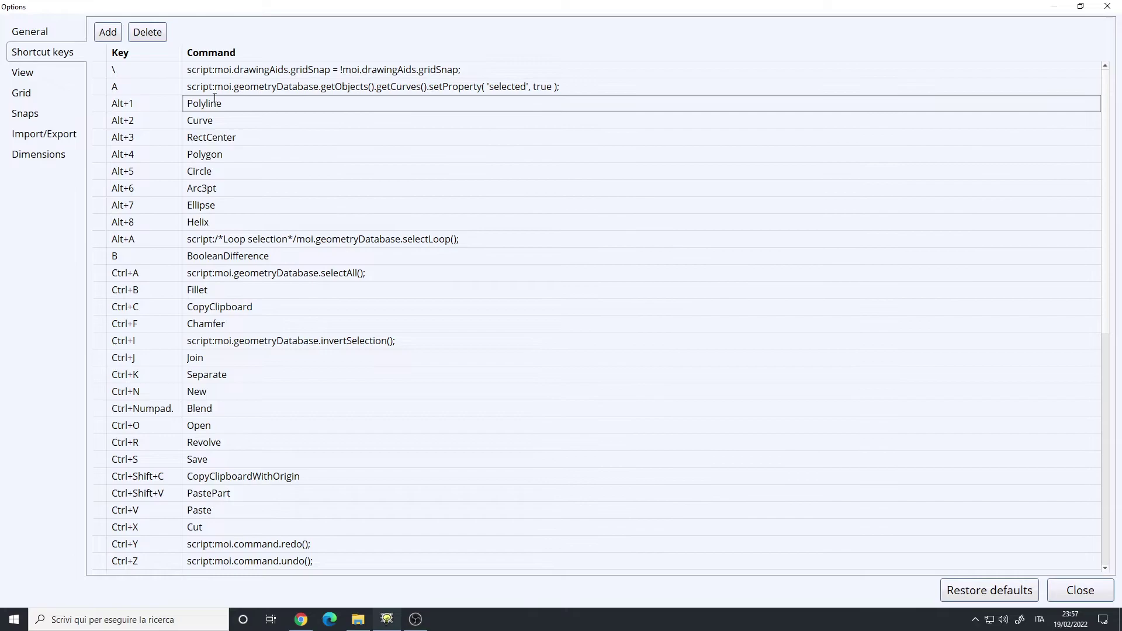
key(super+Down)
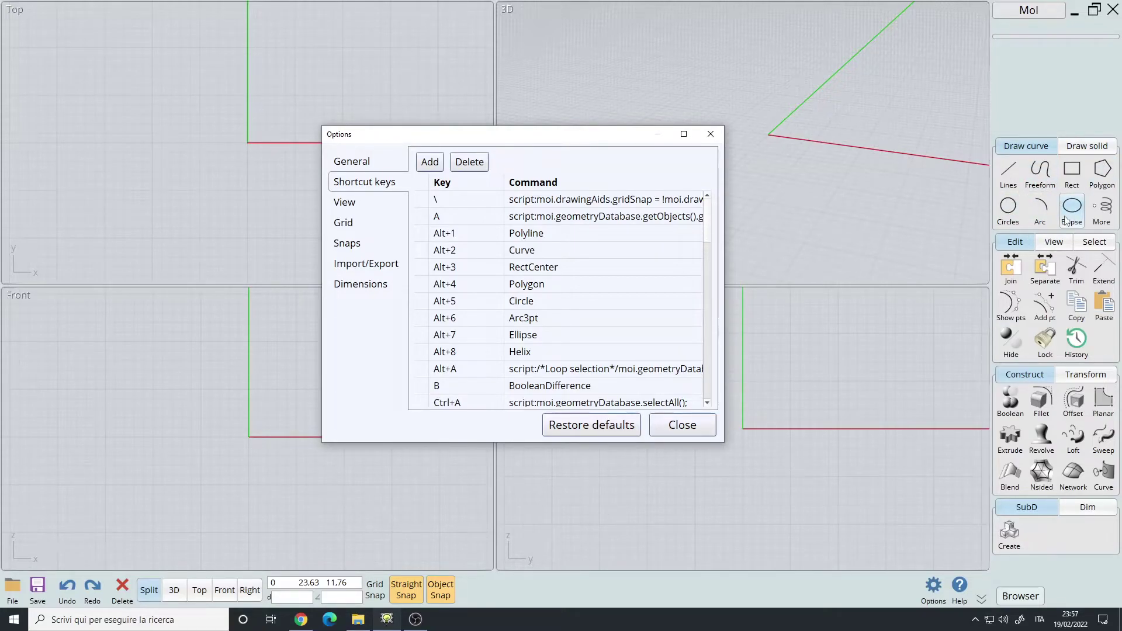
double_click(570, 136)
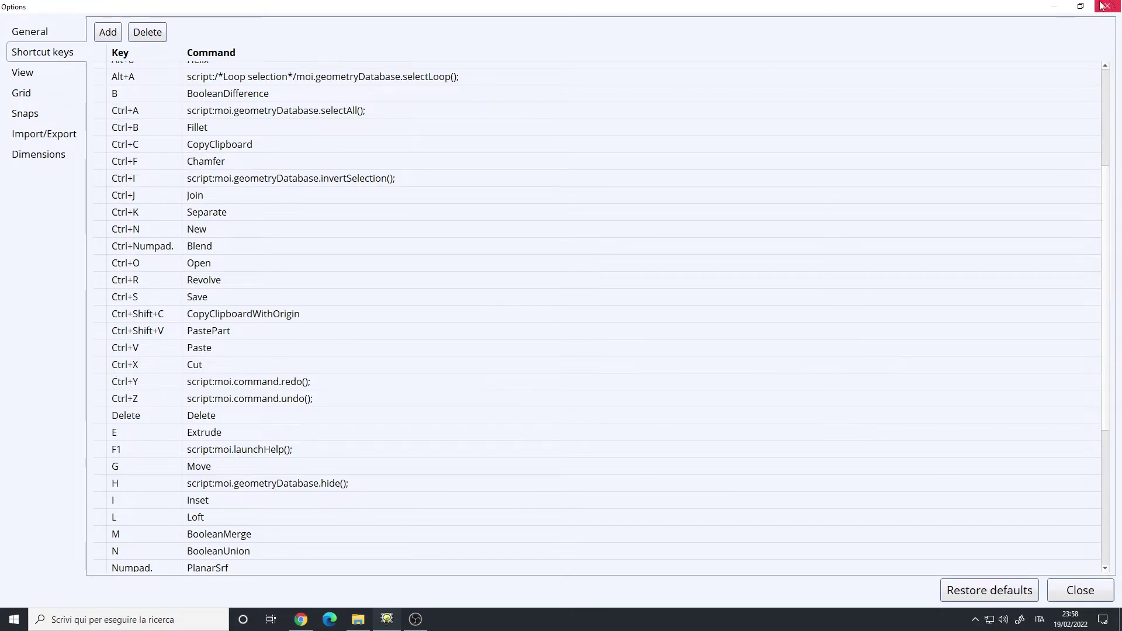
click(1080, 7)
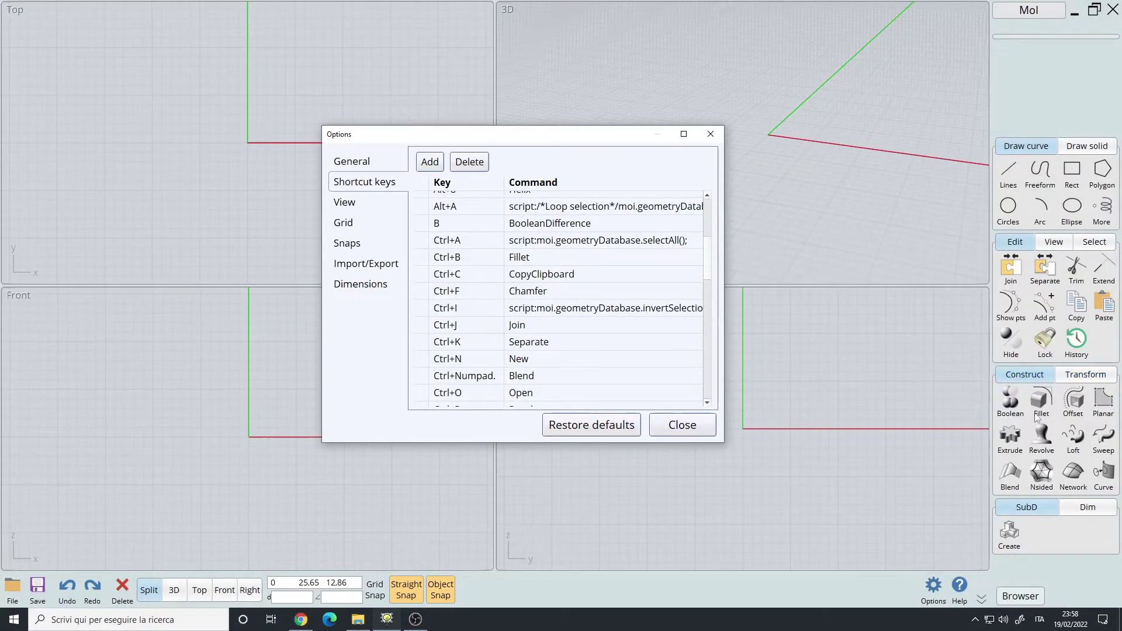
- Scroll the remaining shortcut keys, maximize and restore the Options dialog, then close it
drag(708, 240, 717, 337)
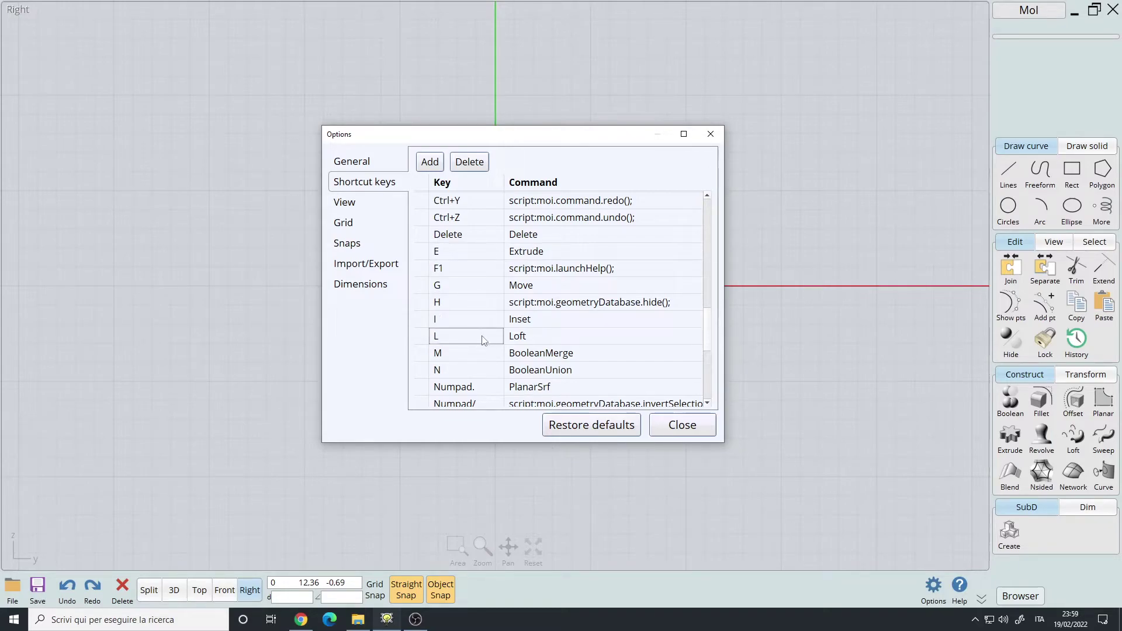
scroll(482, 341, down, 4)
scroll(468, 315, up, 1)
scroll(462, 304, down, 1)
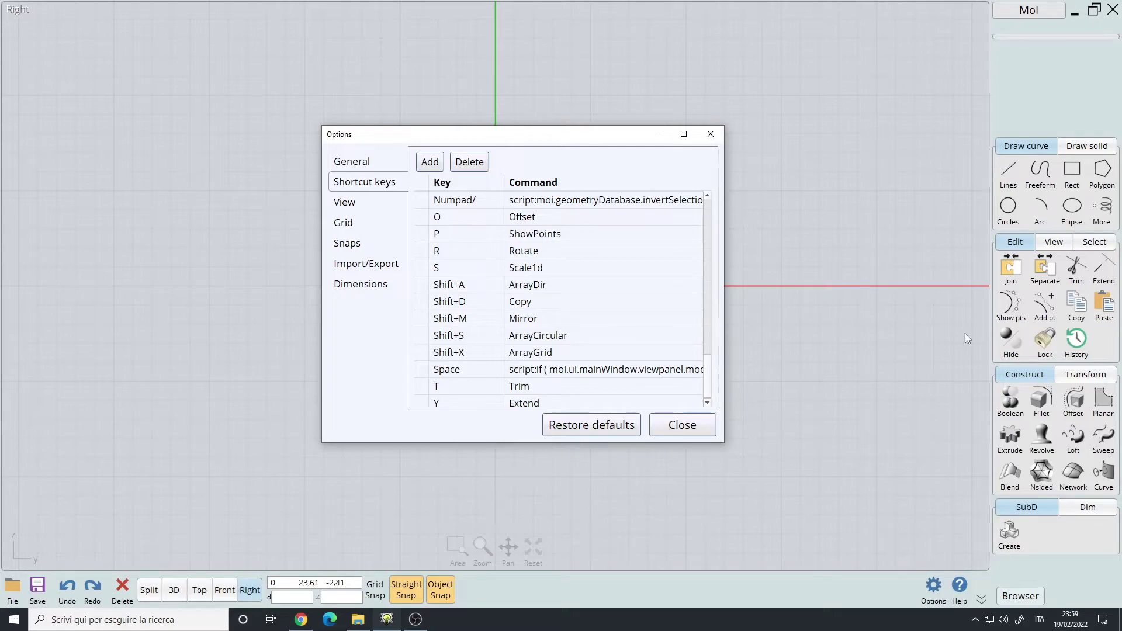
click(1088, 380)
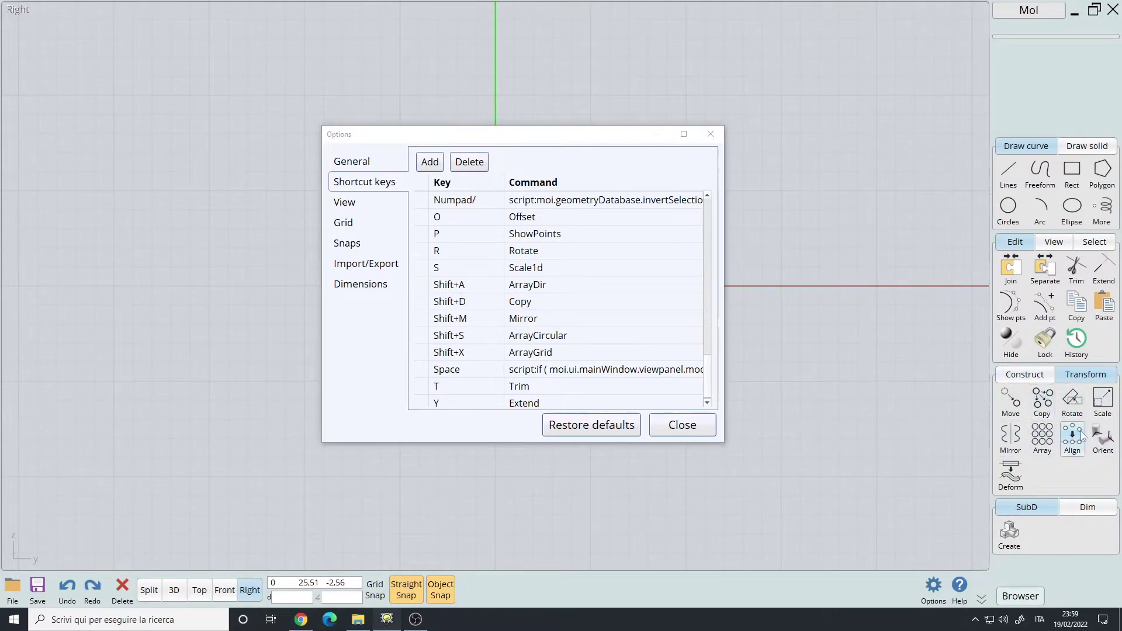
click(683, 133)
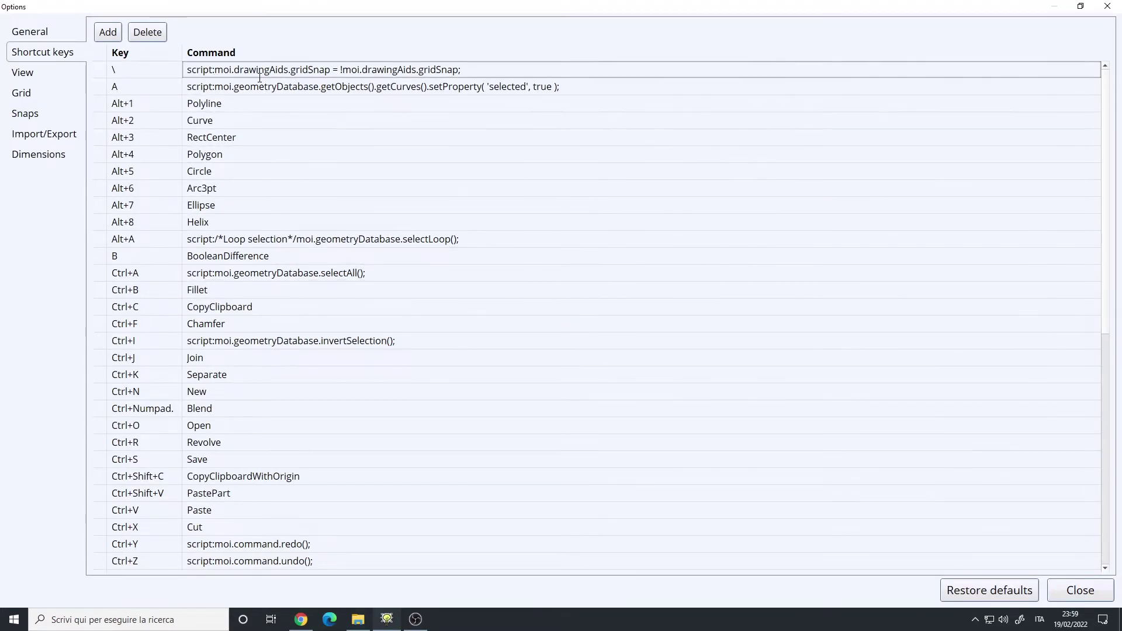
click(1080, 6)
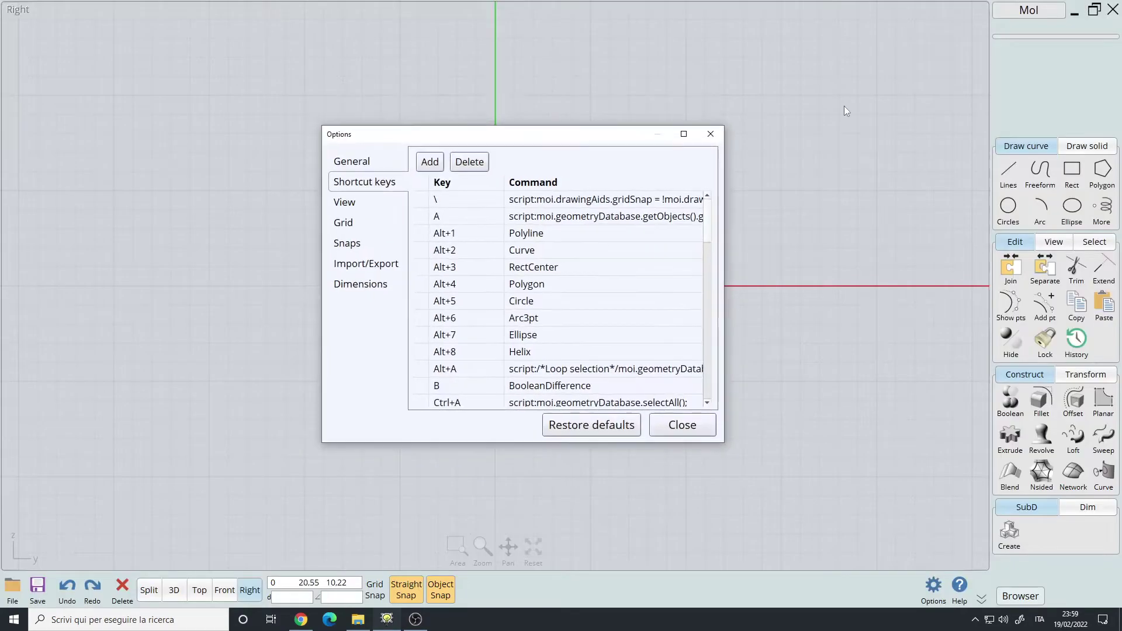
click(710, 134)
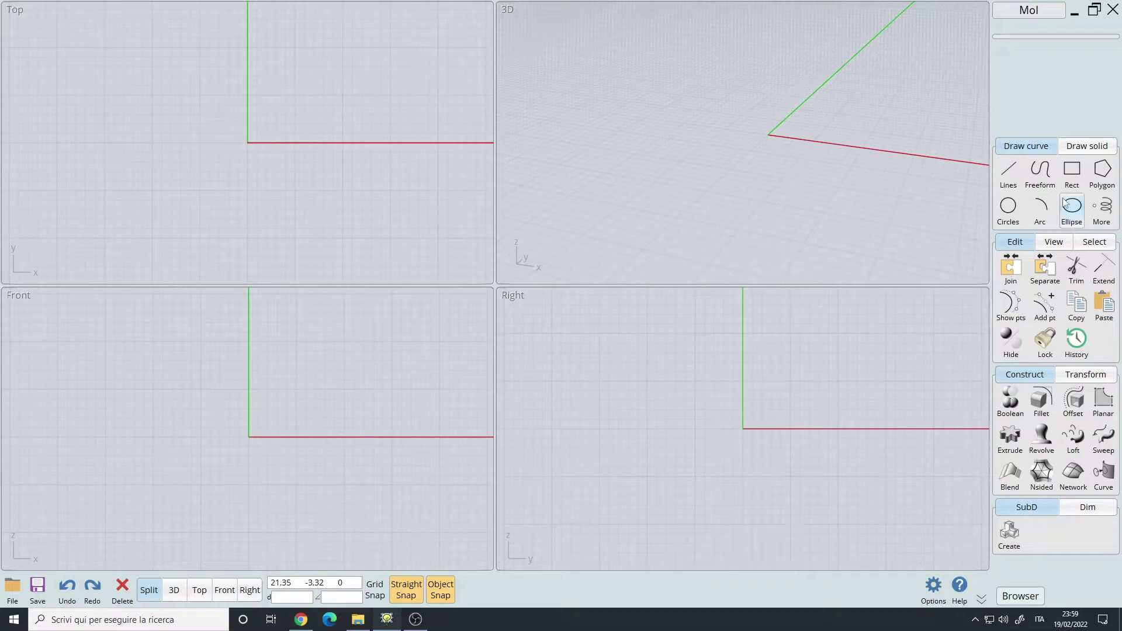
- Draw a box and a sphere along the red axis
click(1078, 145)
click(1038, 170)
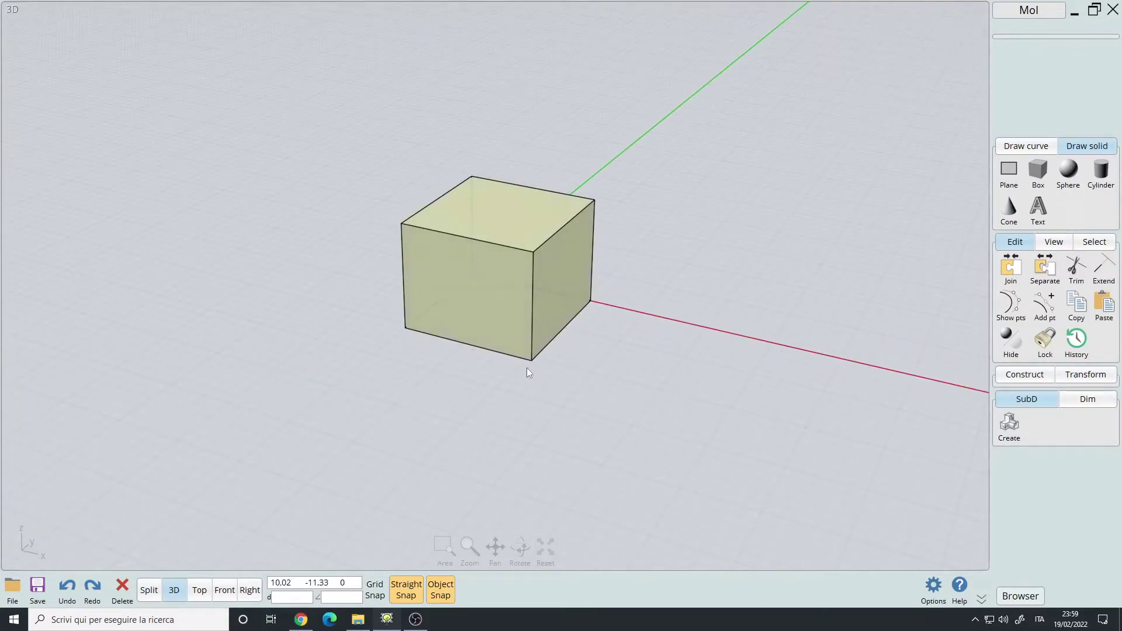
click(564, 172)
click(483, 304)
click(406, 391)
- Hide the box, then reveal all hidden objects and orbit to reselect the box
key(ctrl+z)
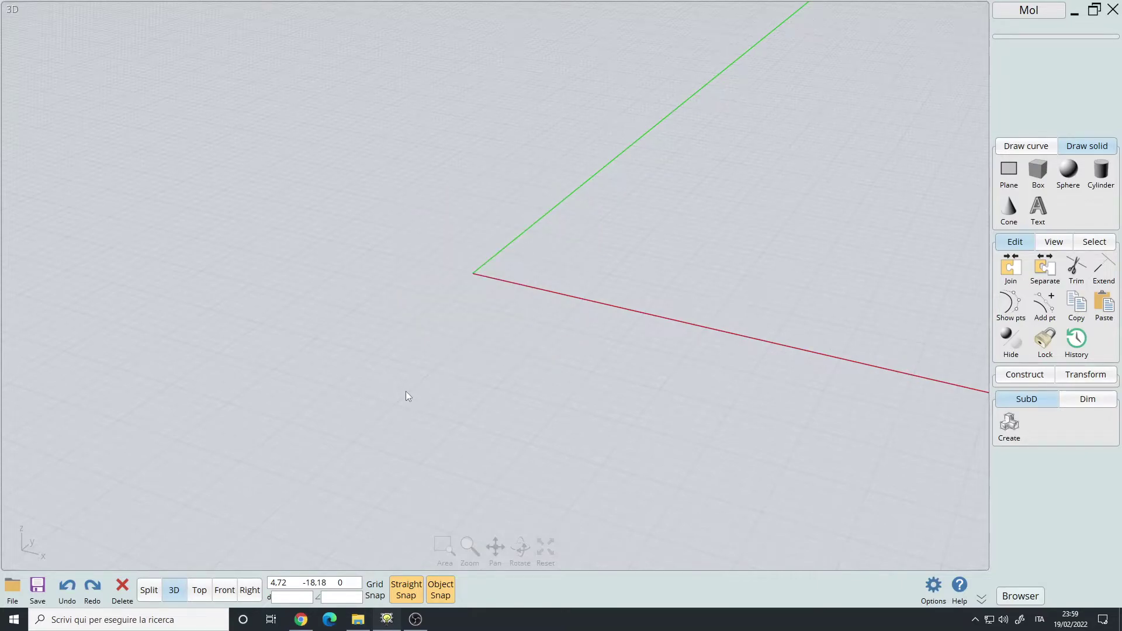
key(ctrl+v)
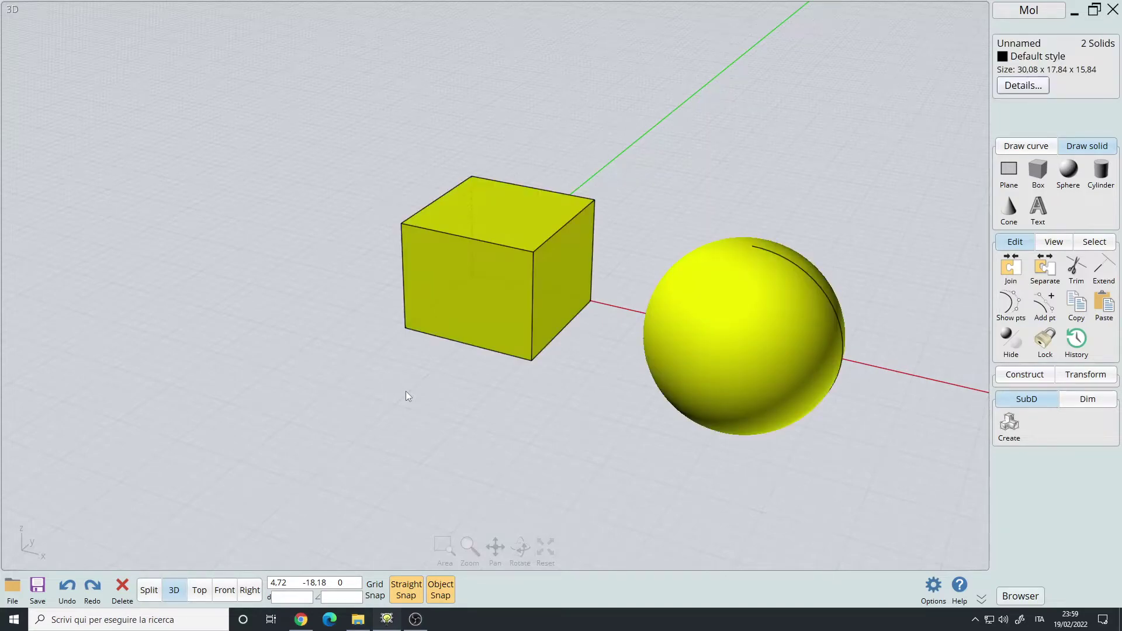
click(360, 351)
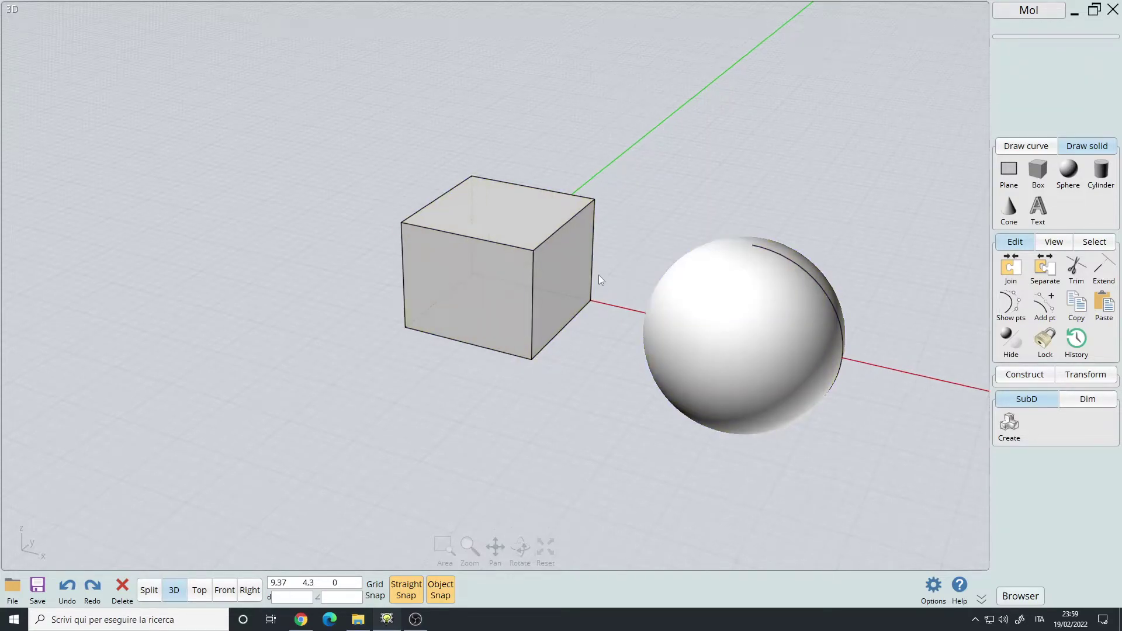
right_drag(599, 274, 630, 268)
right_drag(601, 345, 475, 315)
click(476, 315)
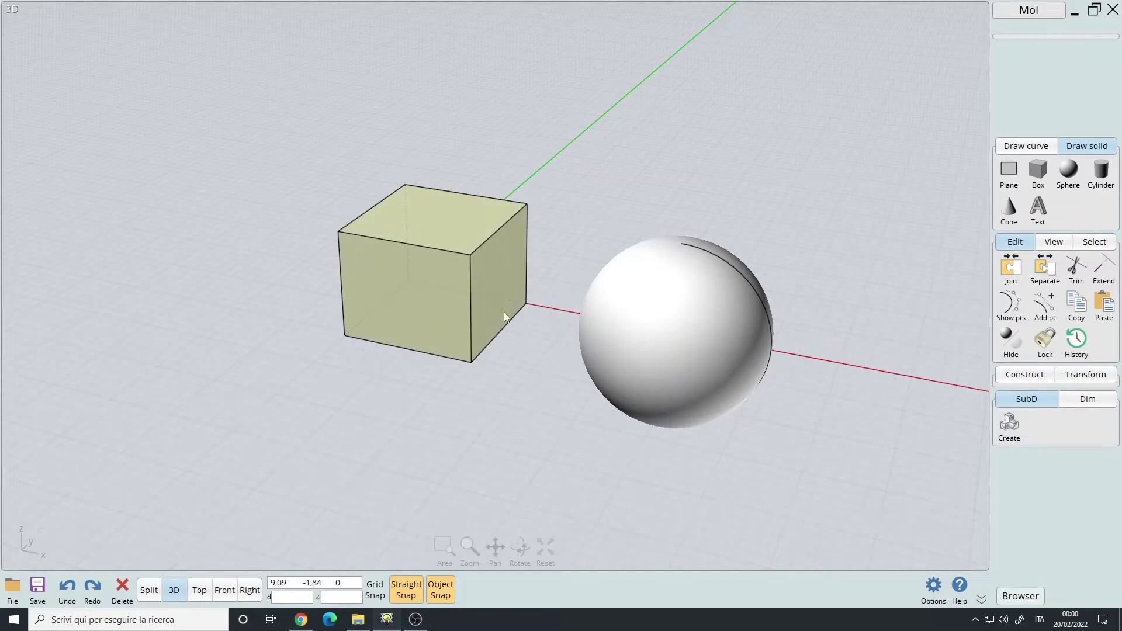
- Draw a center rectangle, then a circle with the Alt+5 shortcut
click(682, 129)
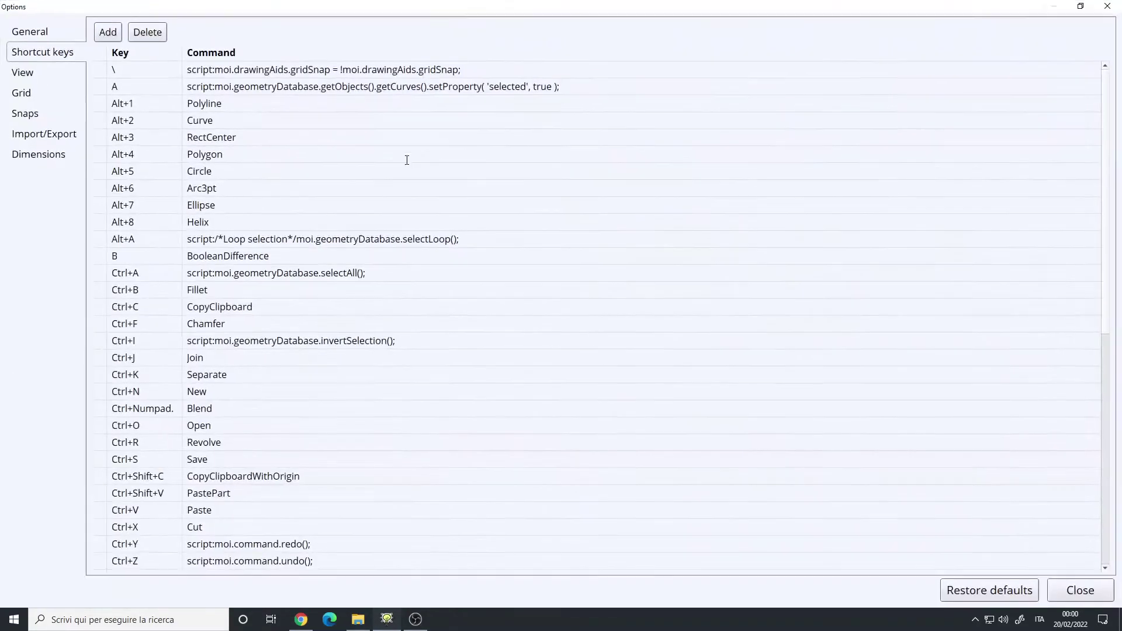
click(1080, 6)
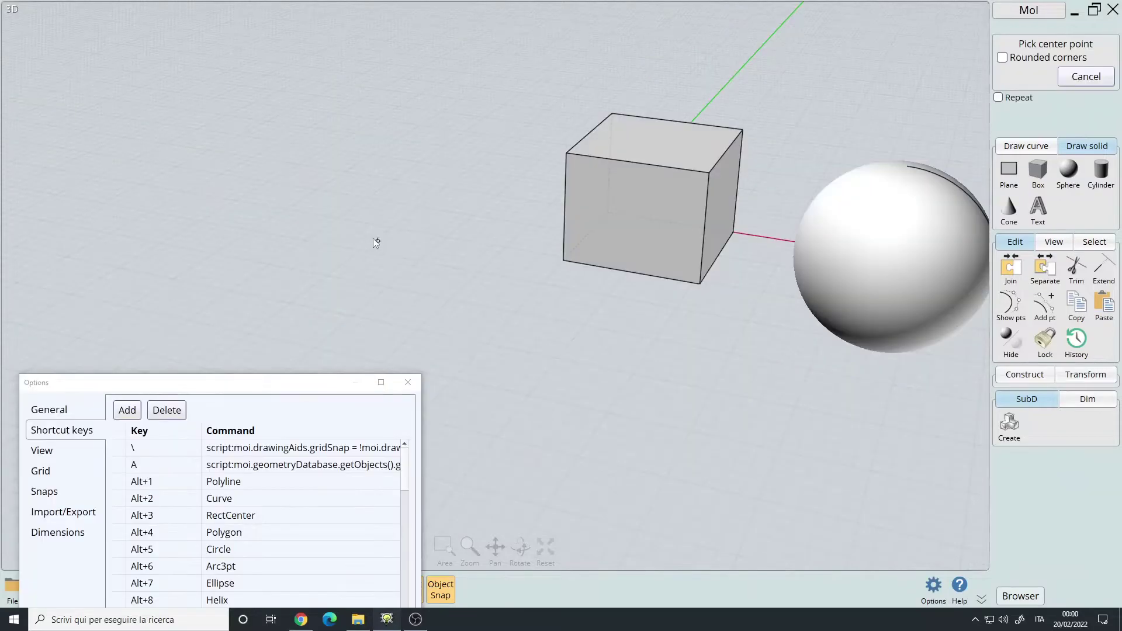
click(373, 250)
click(427, 274)
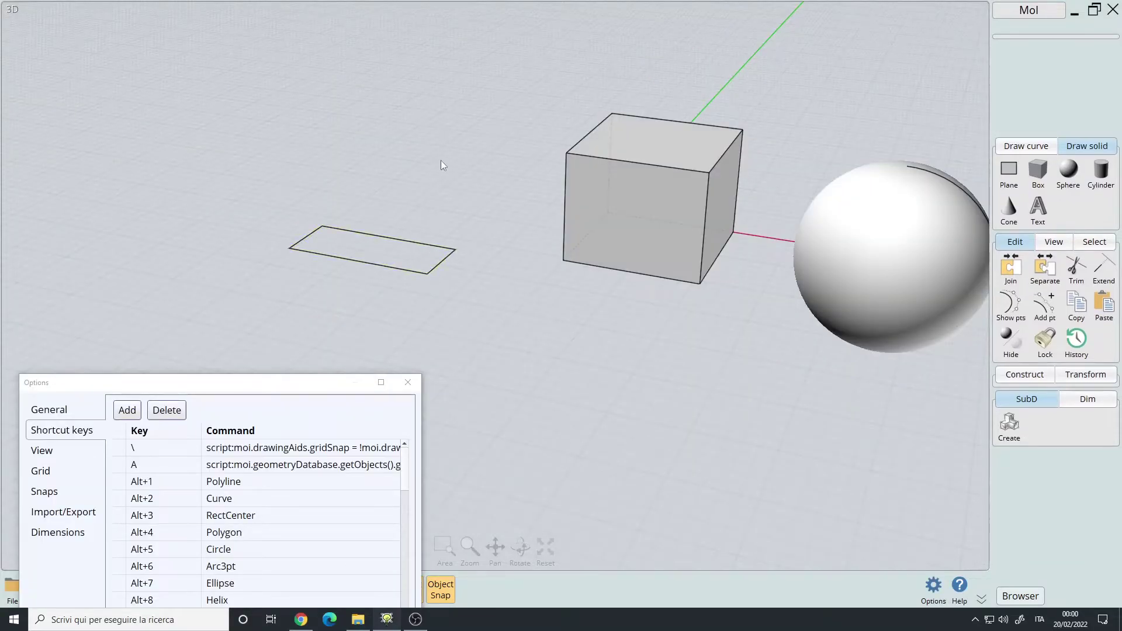
key(Escape)
key(alt+5)
click(498, 320)
click(523, 339)
- Select only the rectangle with A and extrude it into an 11.91 x 4.9 x 4.42 box
key(a)
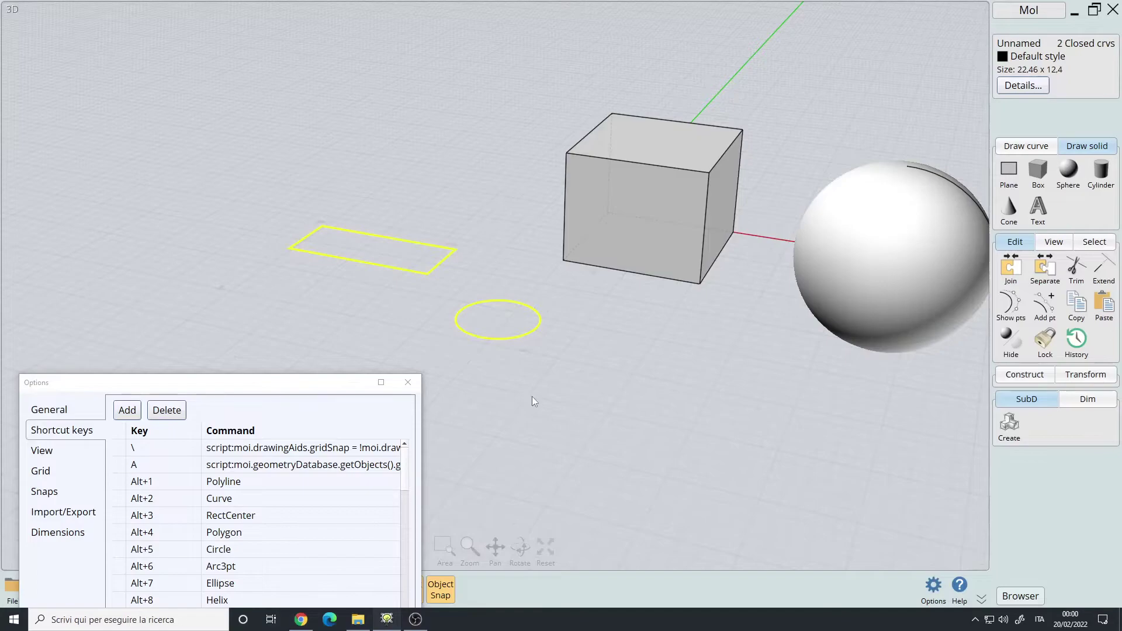
right_drag(472, 229, 581, 177)
scroll(596, 205, up, 5)
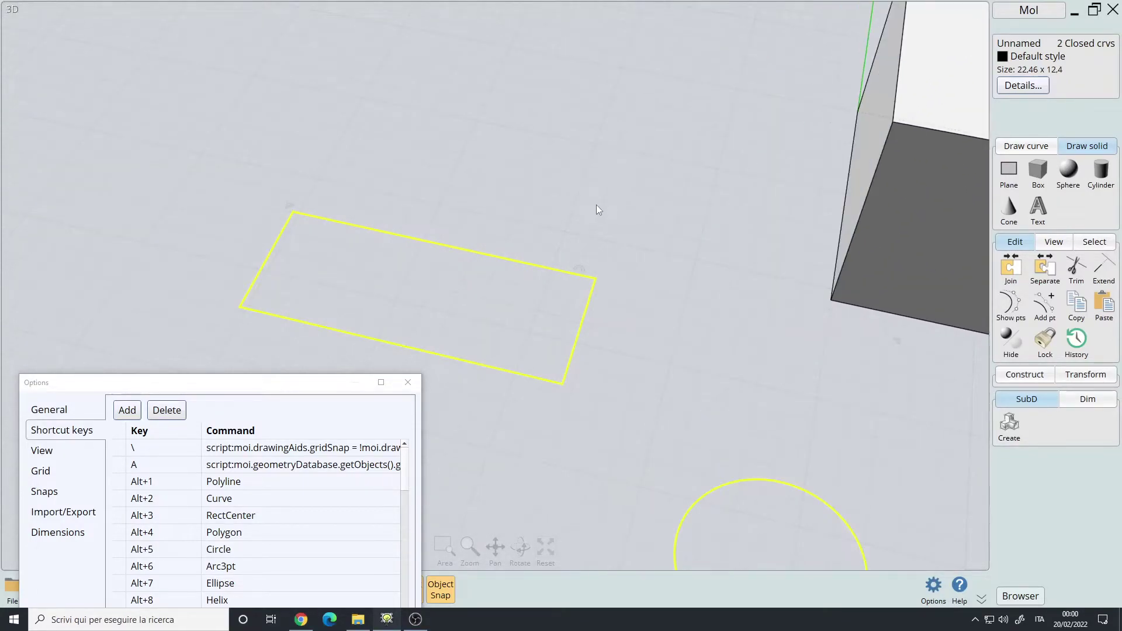
click(587, 244)
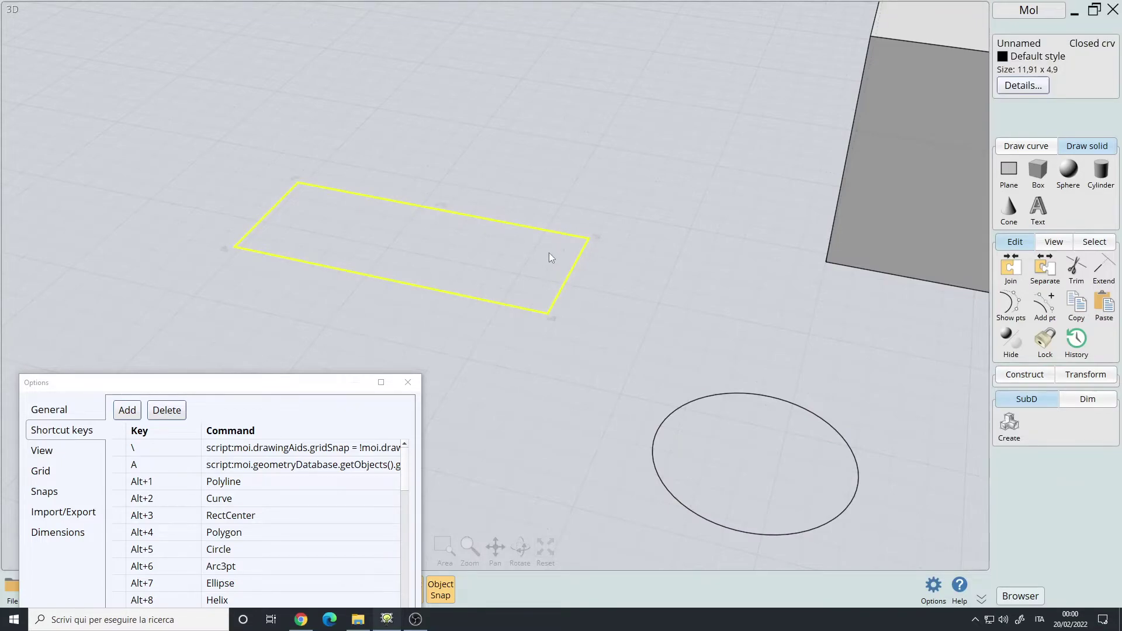
key(e)
click(541, 155)
- Delete the rectangle and circle curves, leaving the extruded box selected
right_drag(672, 240, 644, 194)
key(a)
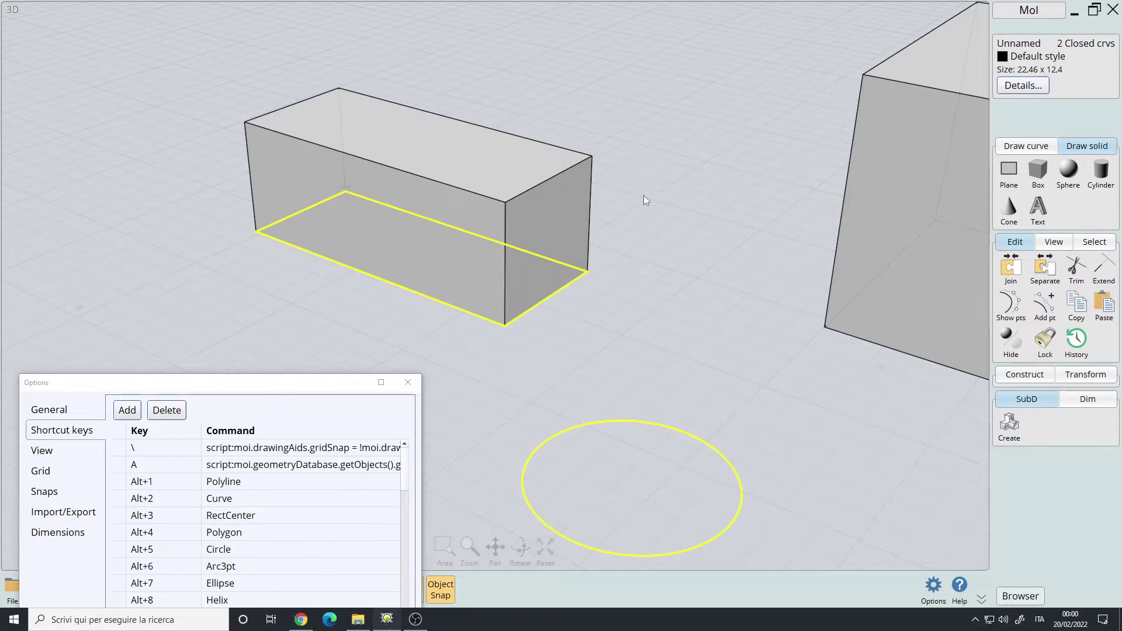
key(Delete)
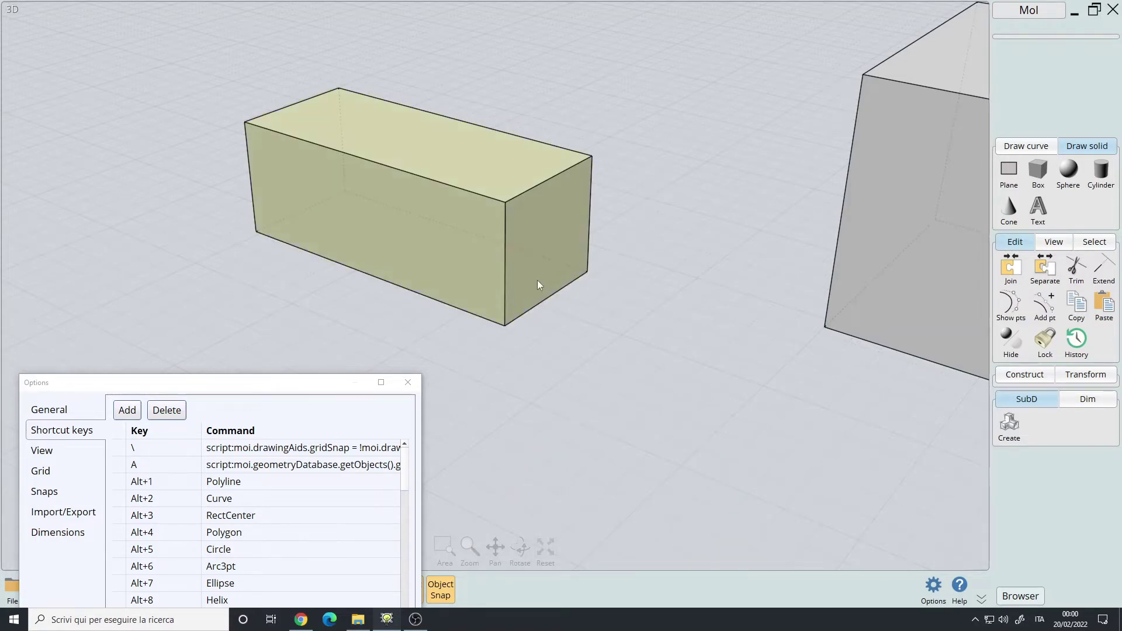
right_drag(528, 274, 504, 189)
click(545, 217)
right_drag(508, 294, 758, 283)
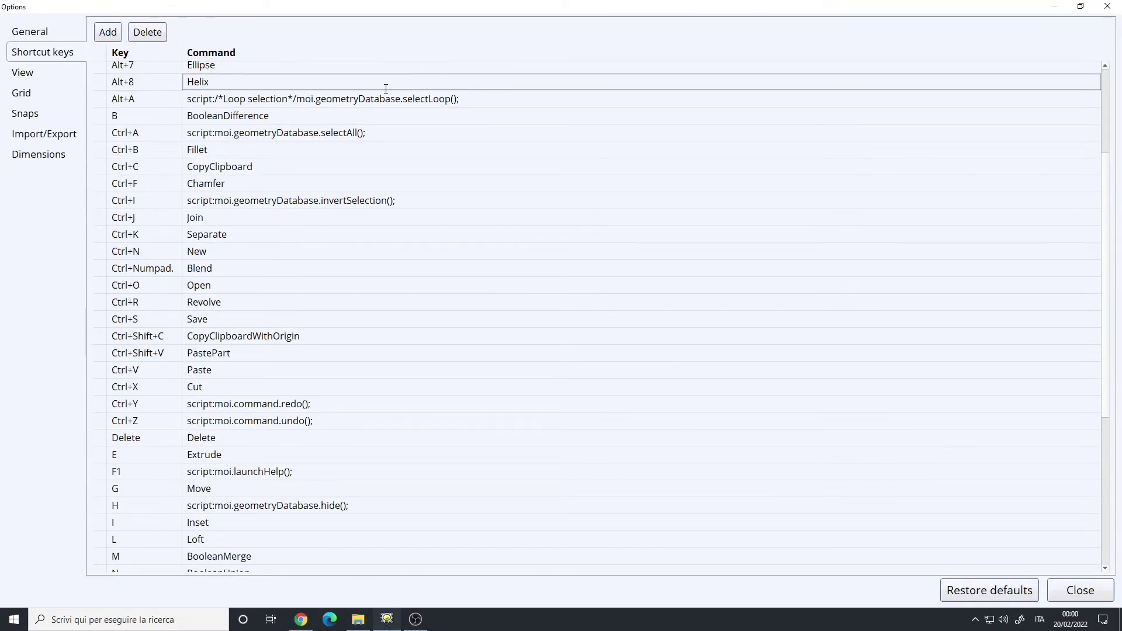
- Shrink the Options window back to floating size and scroll through the shortcut list
click(1080, 6)
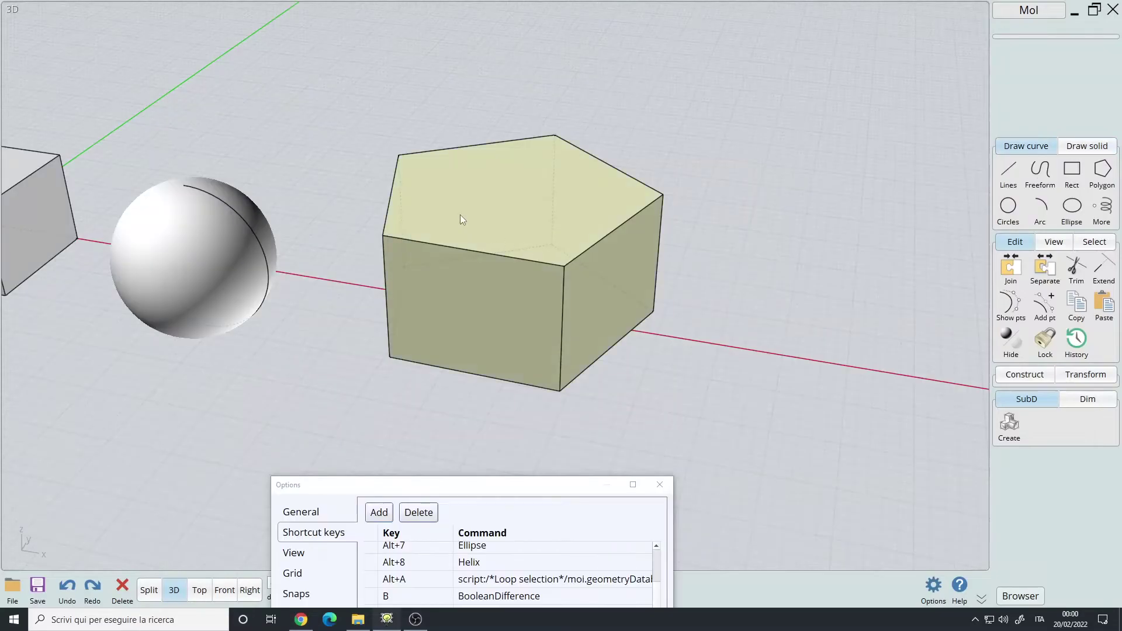
click(461, 215)
scroll(529, 236, up, 3)
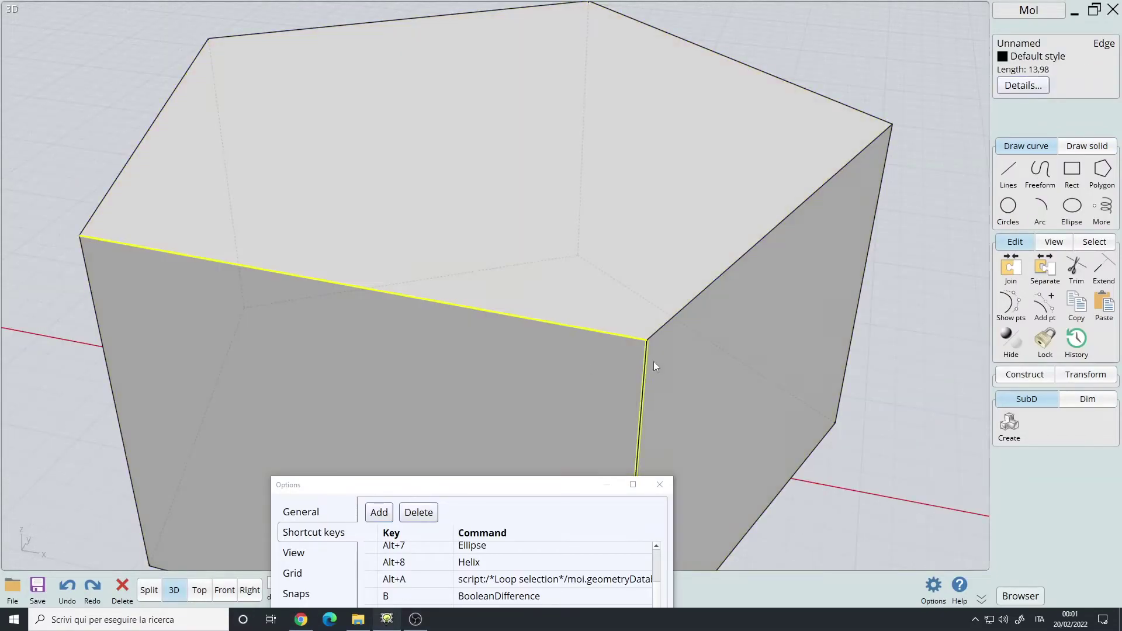
scroll(510, 282, down, 3)
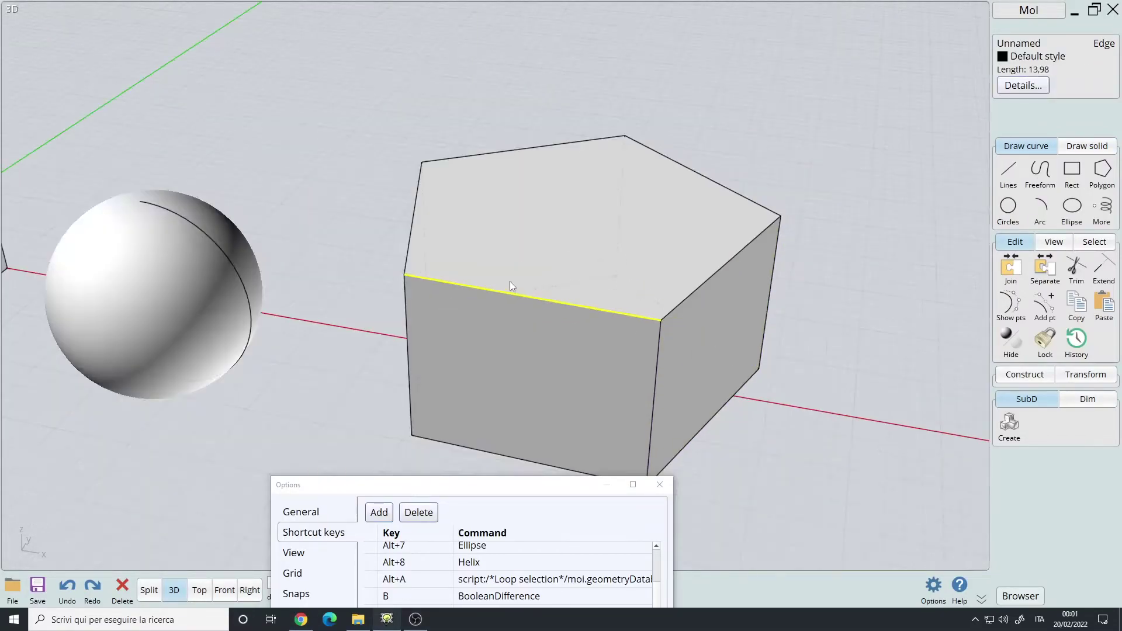
scroll(723, 302, up, 5)
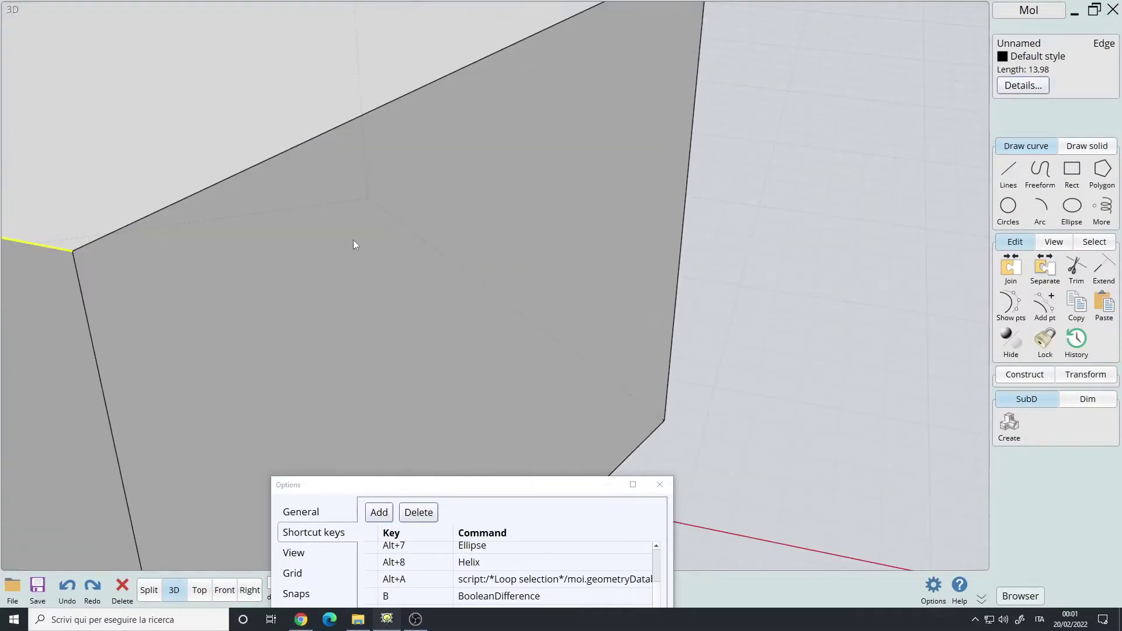
scroll(576, 250, down, 5)
- Pick two adjacent top edges of the pentagon prism and extend them to the full five-edge loop with Alt+A
middle_drag(598, 245, 509, 210)
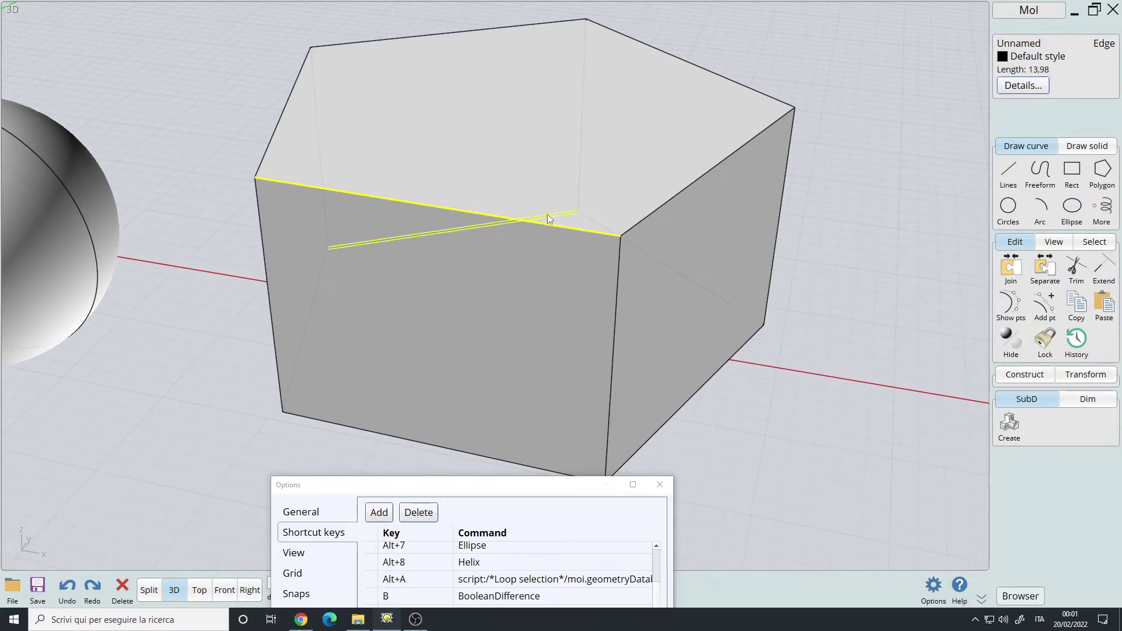
click(653, 216)
click(653, 212)
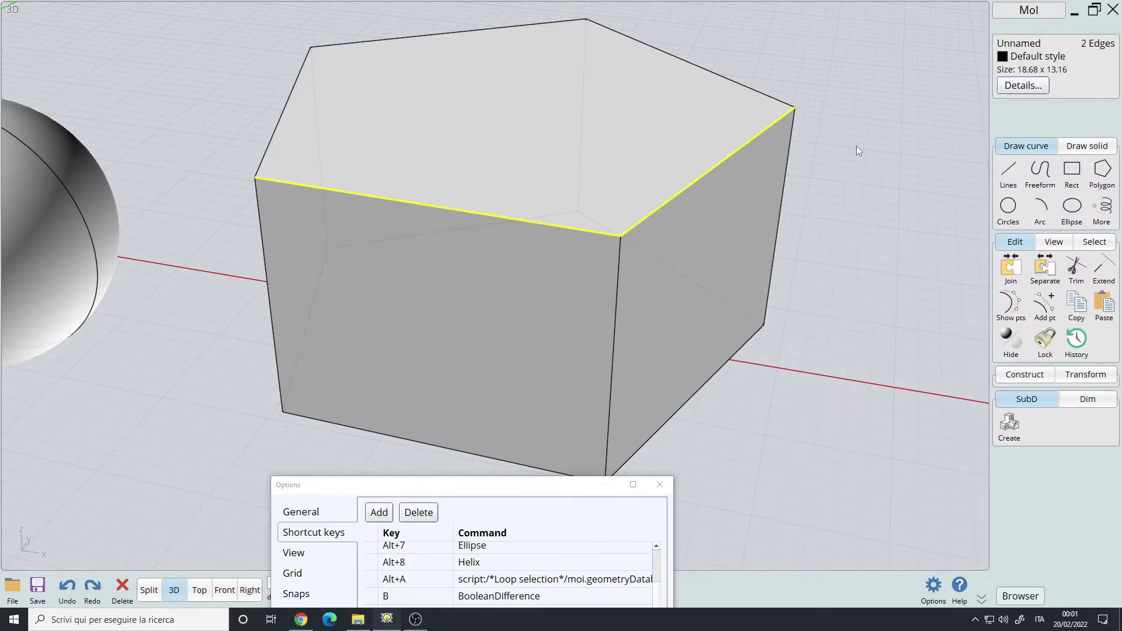
key(alt+a)
scroll(534, 223, down, 3)
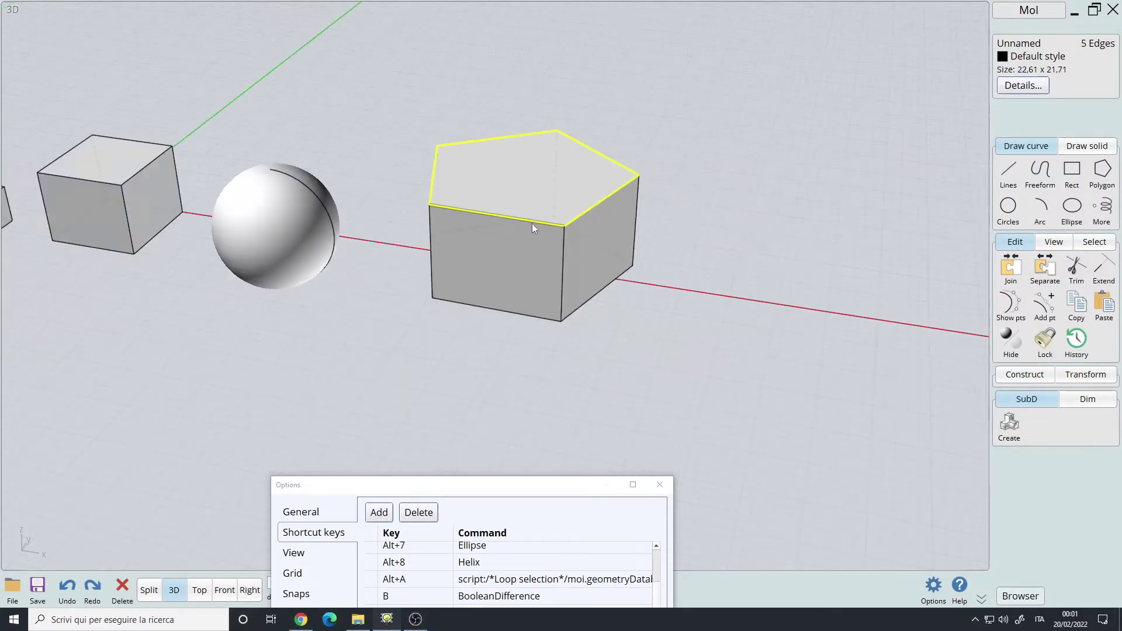
right_drag(531, 223, 485, 303)
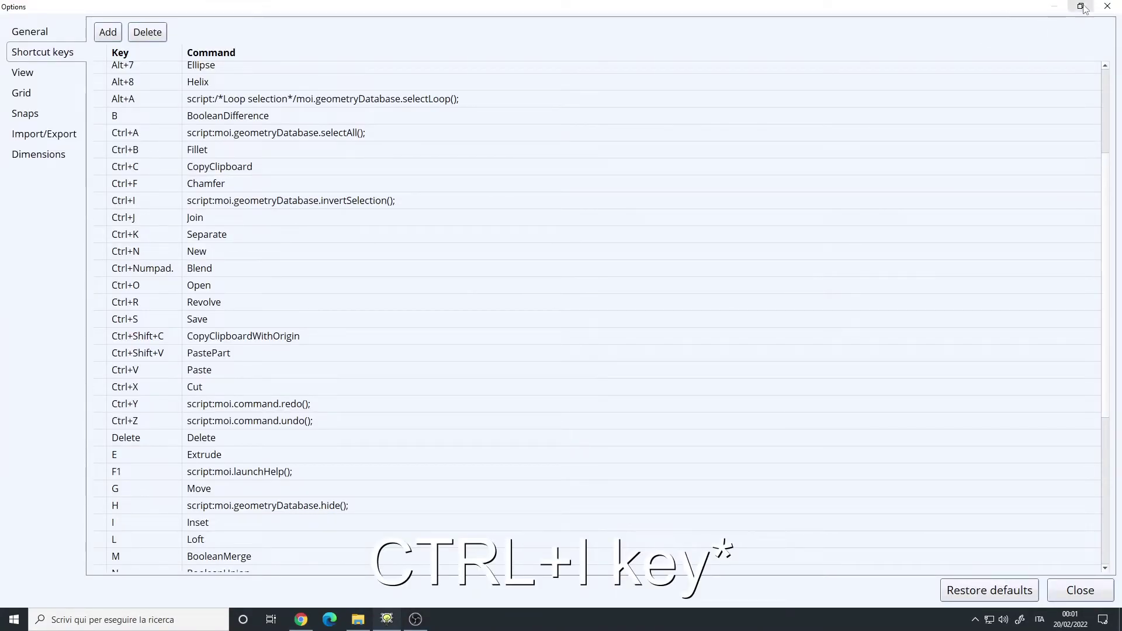
- Move the shortcut window aside, then select the pentagon prism and invert it to the other solids with Ctrl+I
click(1081, 6)
drag(571, 111, 492, 478)
key(ctrl+i)
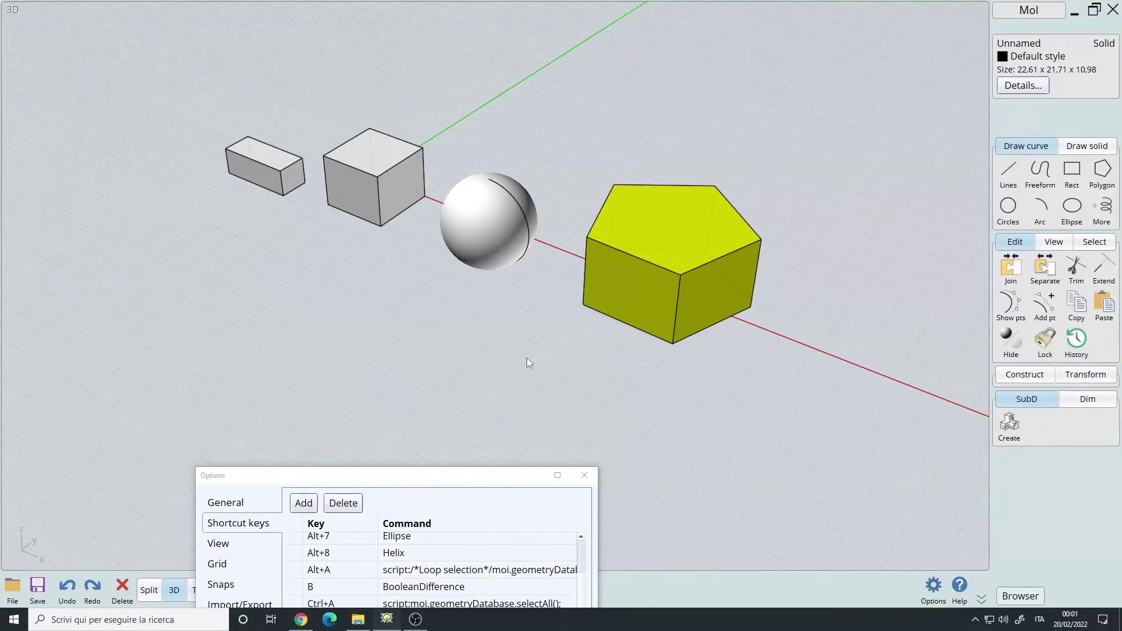
key(ctrl+i)
- Select the sphere, invert the selection away from it, deselect all, and maximize the shortcut list
right_drag(539, 351, 502, 311)
click(502, 311)
click(504, 209)
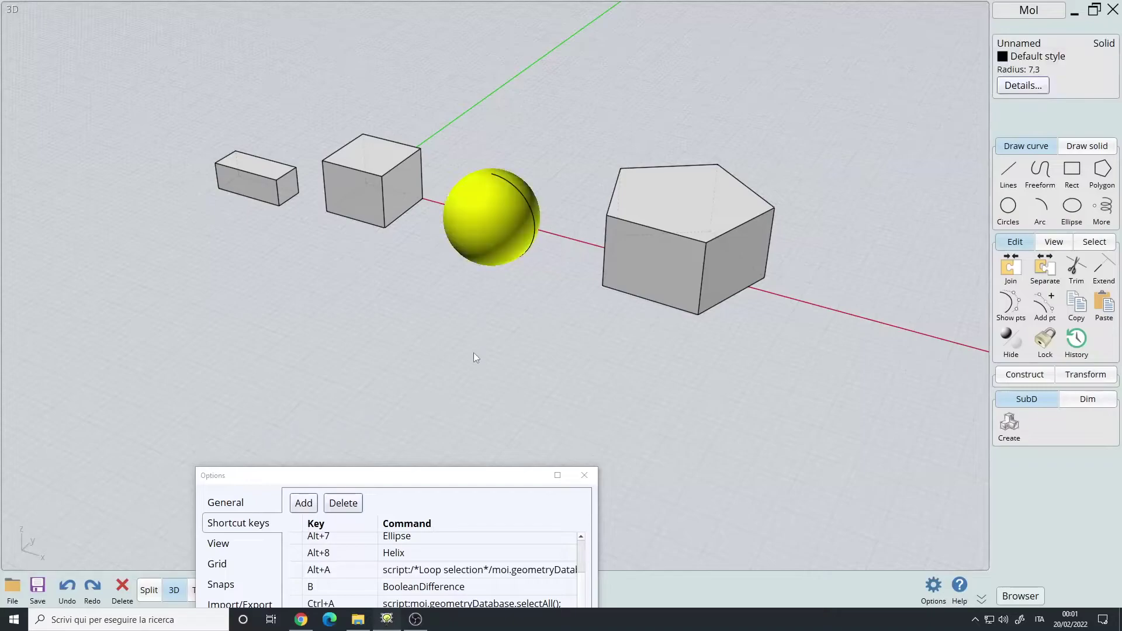
key(ctrl+i)
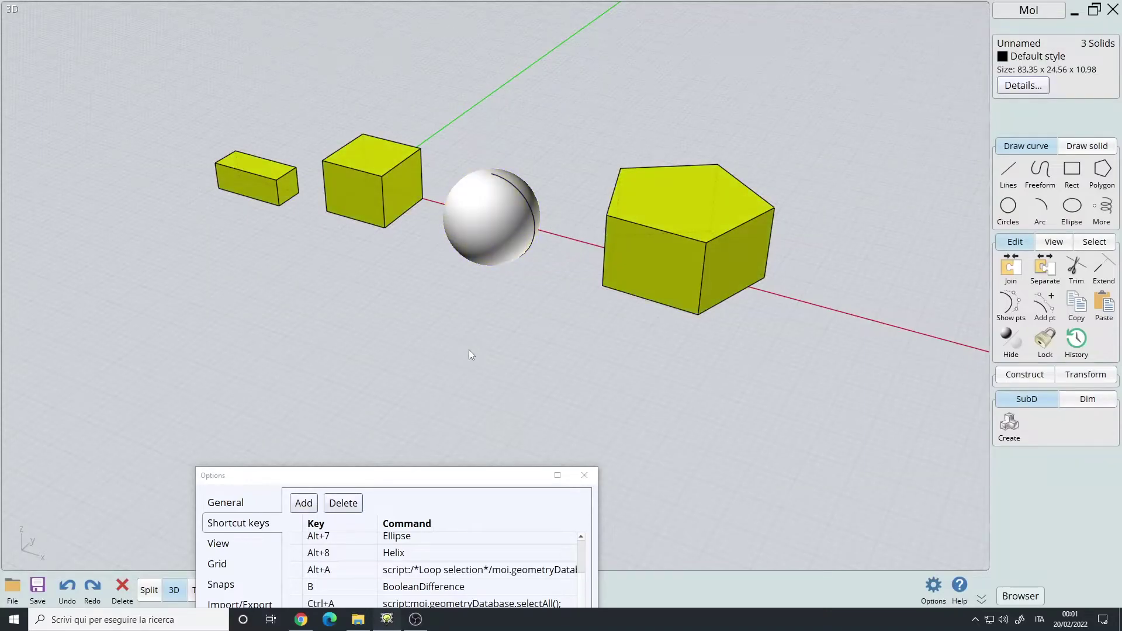
click(469, 349)
double_click(475, 476)
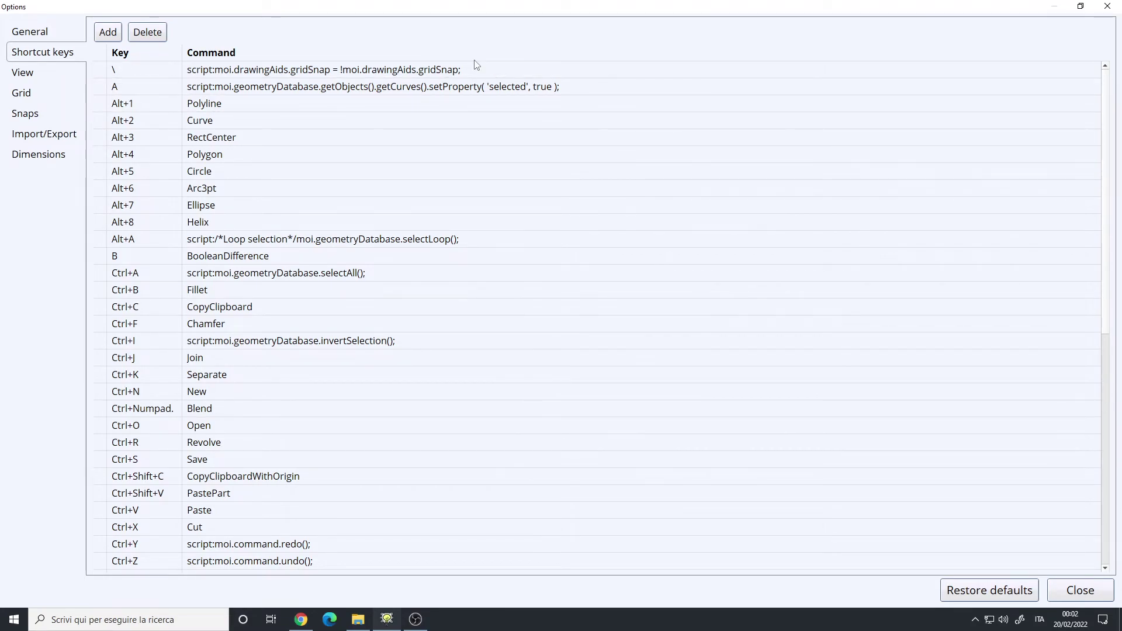
- Draw a 14-vertex zigzag polyline in the Front view using the Alt+1 polyline shortcut
drag(854, 7, 707, 149)
key(alt+1)
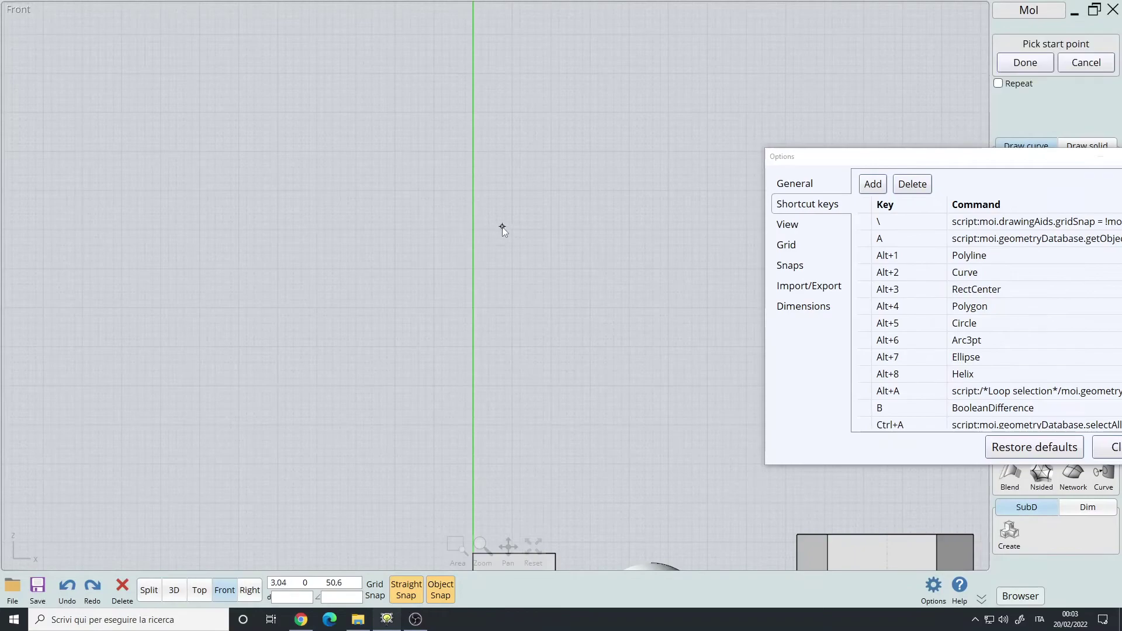
click(260, 239)
click(380, 156)
click(453, 221)
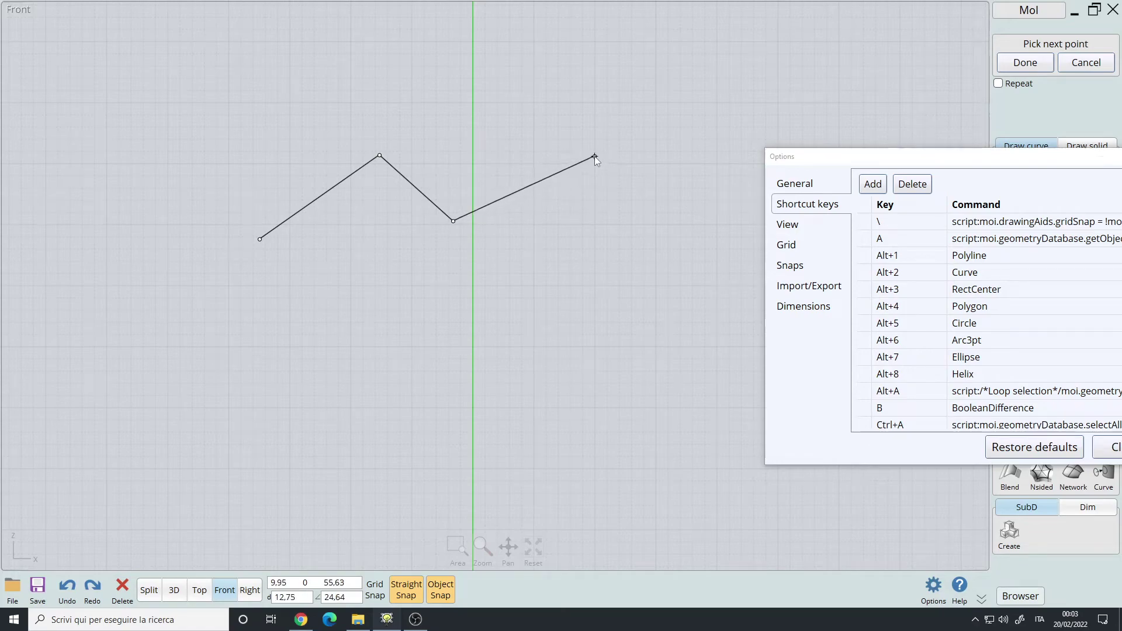
click(570, 164)
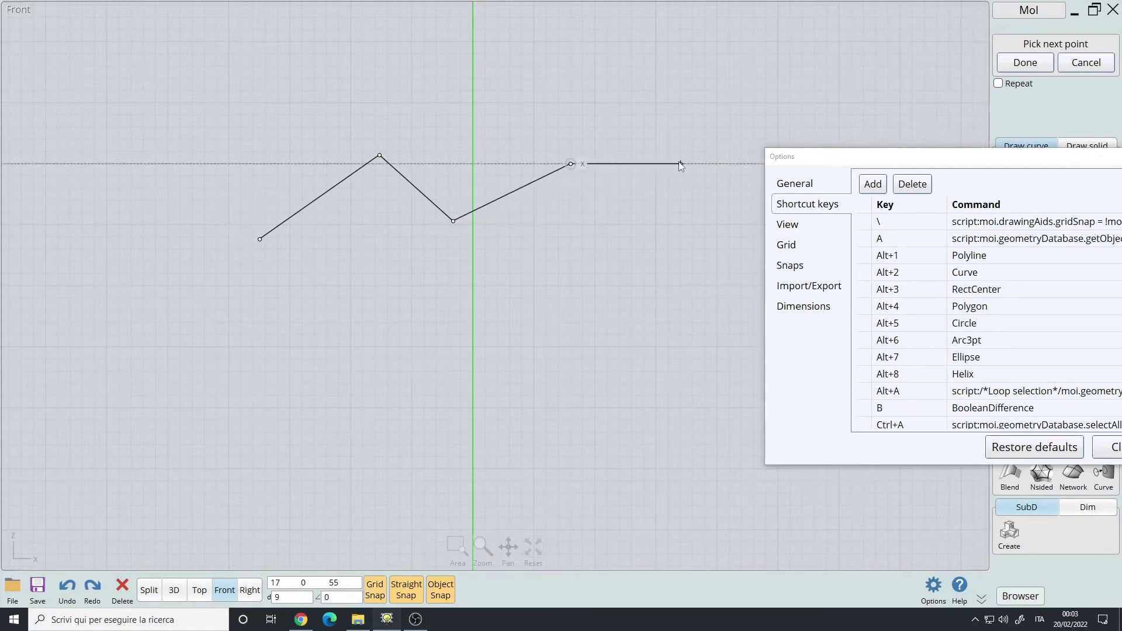
click(680, 164)
click(681, 249)
click(583, 297)
click(656, 334)
click(559, 383)
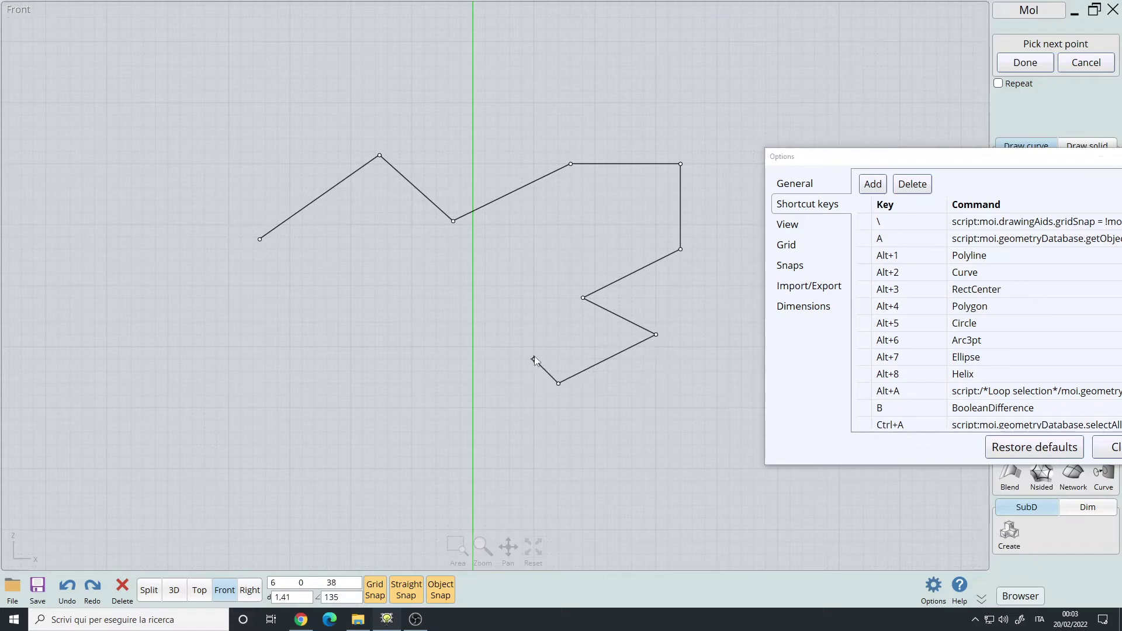
click(436, 316)
click(397, 411)
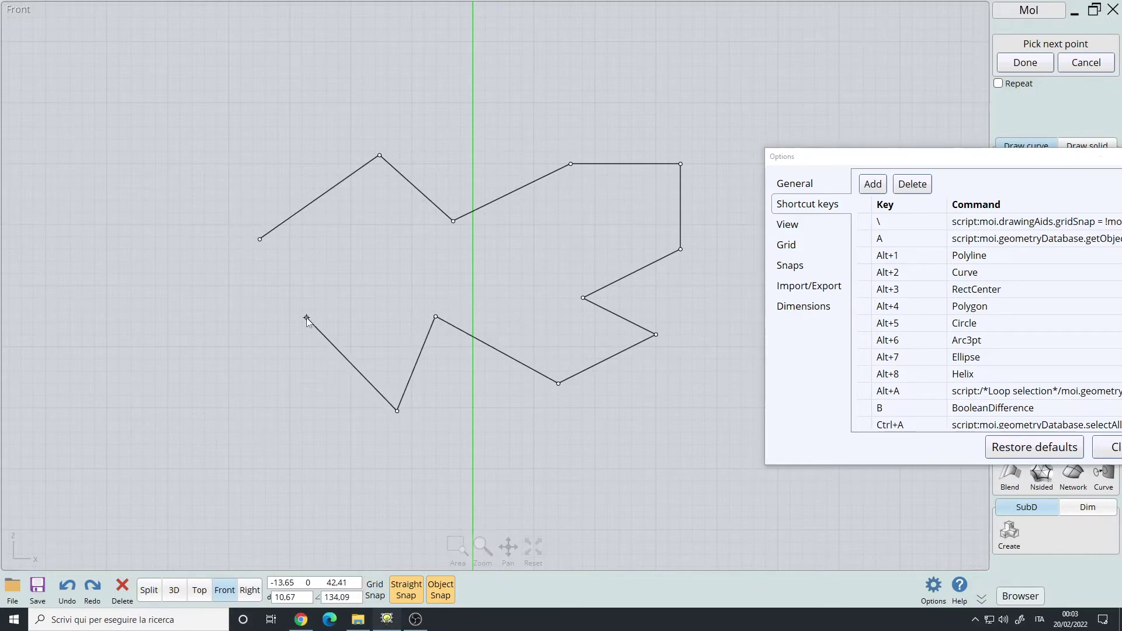
click(306, 318)
click(246, 381)
click(211, 219)
key(Return)
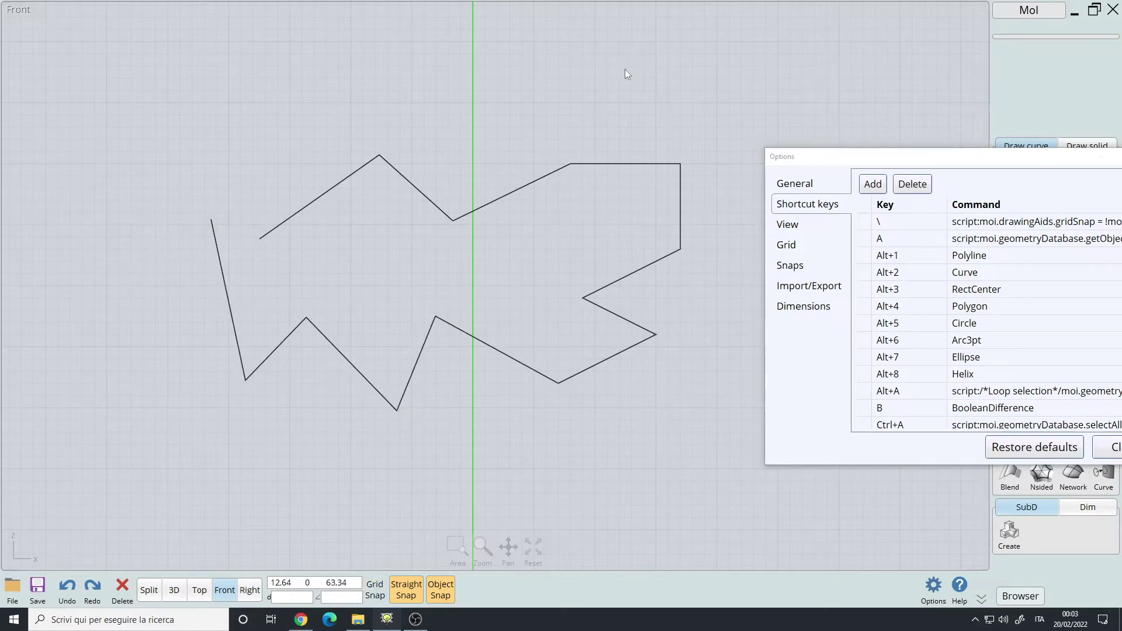
- Delete the zigzag polyline, fit the Front view with Home, and maximize the shortcut list again
click(583, 164)
key(Delete)
key(Home)
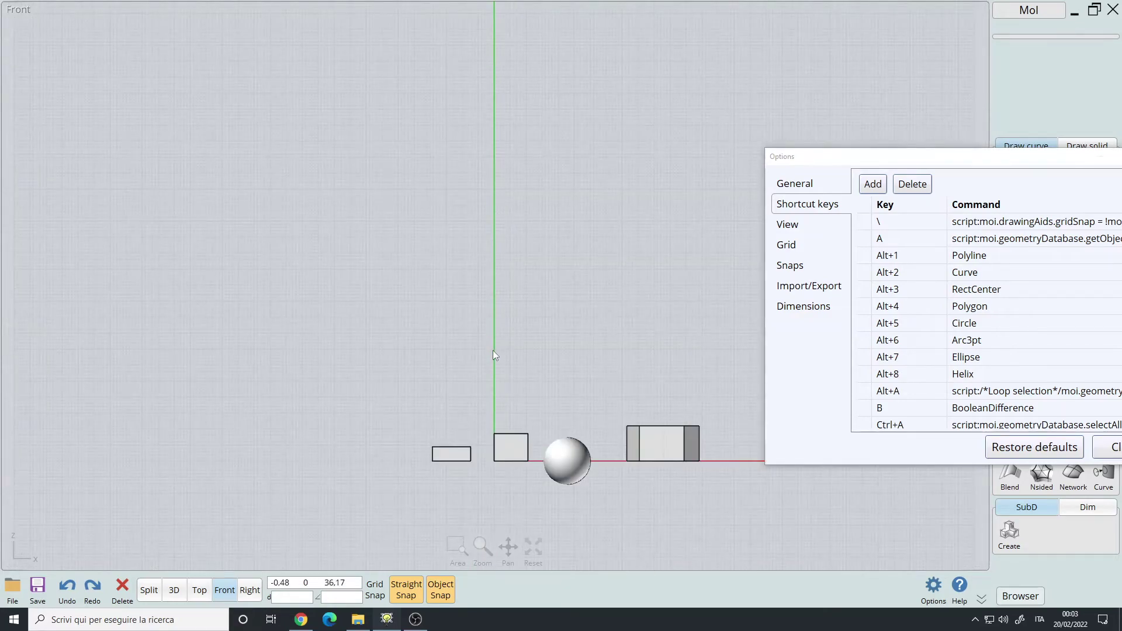
double_click(913, 157)
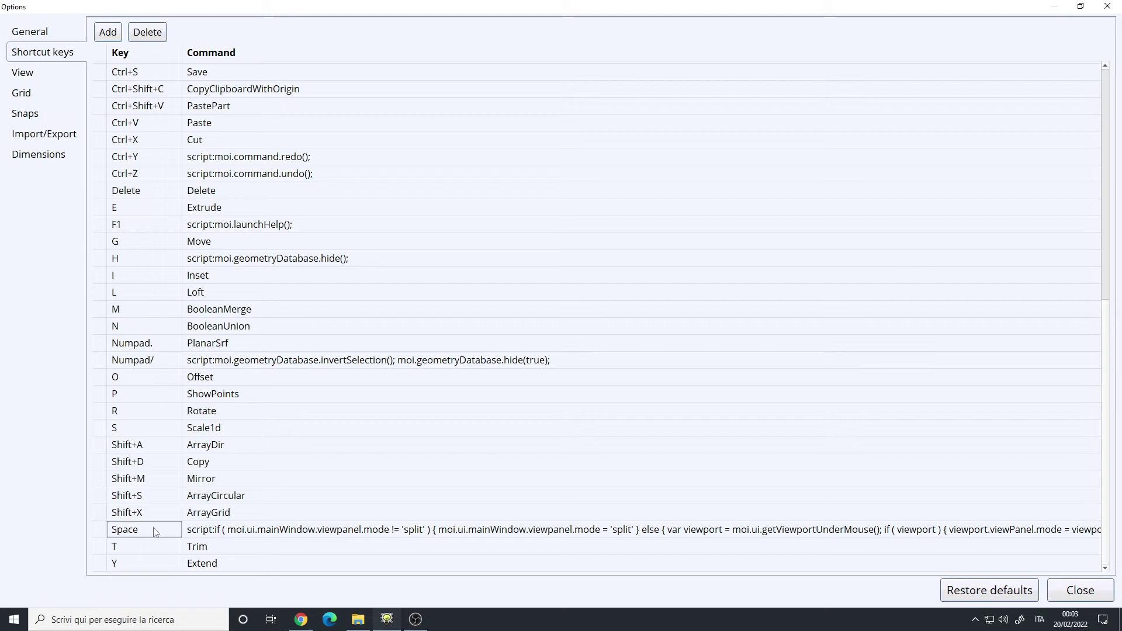
- Close the shortcut options and use Space to toggle between four-view split and maximized Front view
scroll(486, 318, up, 10)
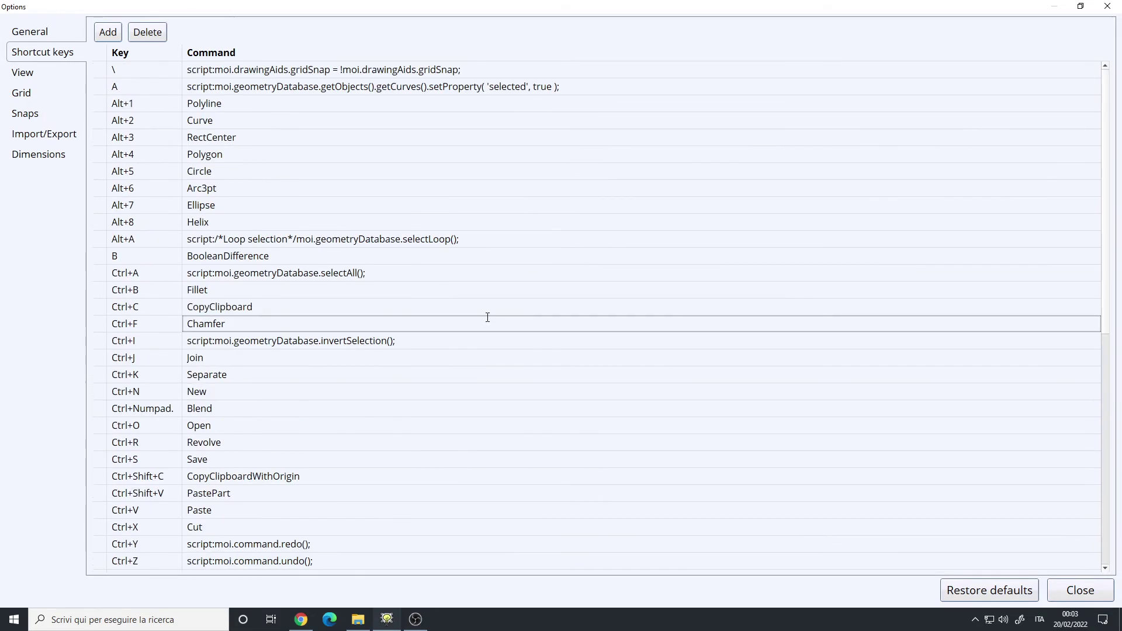
double_click(1045, 7)
drag(551, 135, 633, 134)
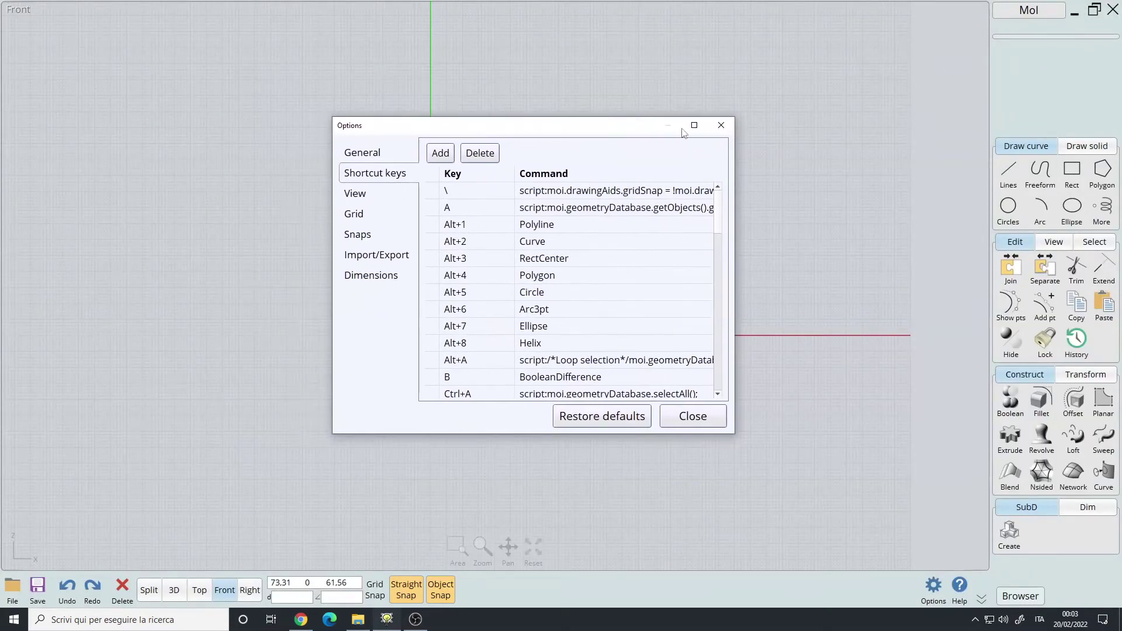
key(Escape)
key(space)
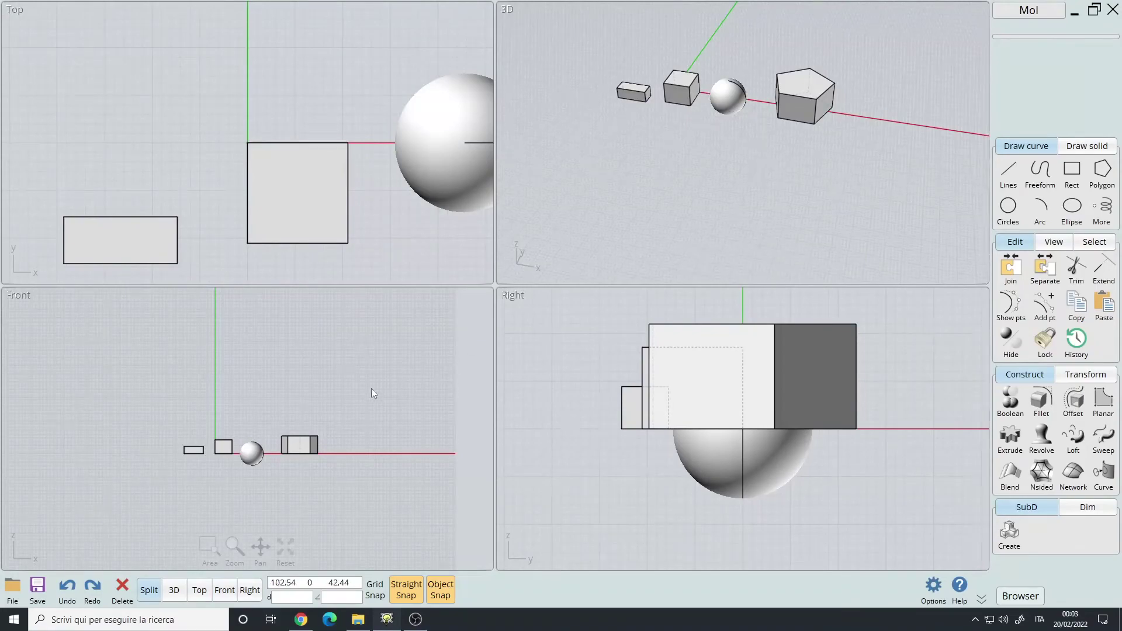
key(space)
key(space)
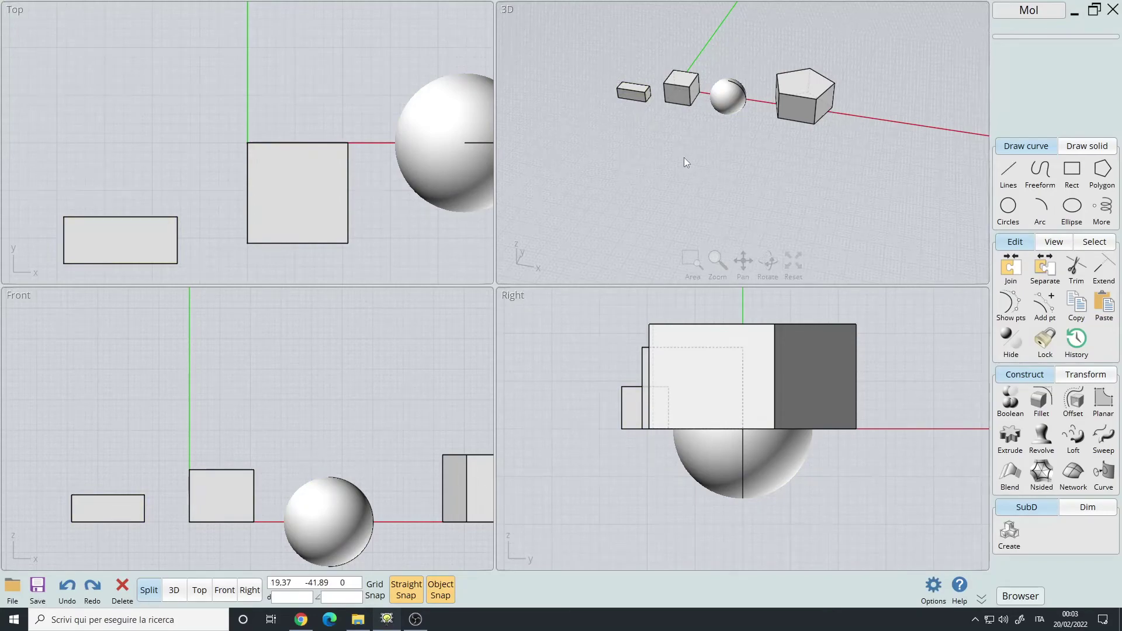
- Toggle the 3D view with Tab, then double-click to maximize Front, restore split, and maximize 3D
key(Tab)
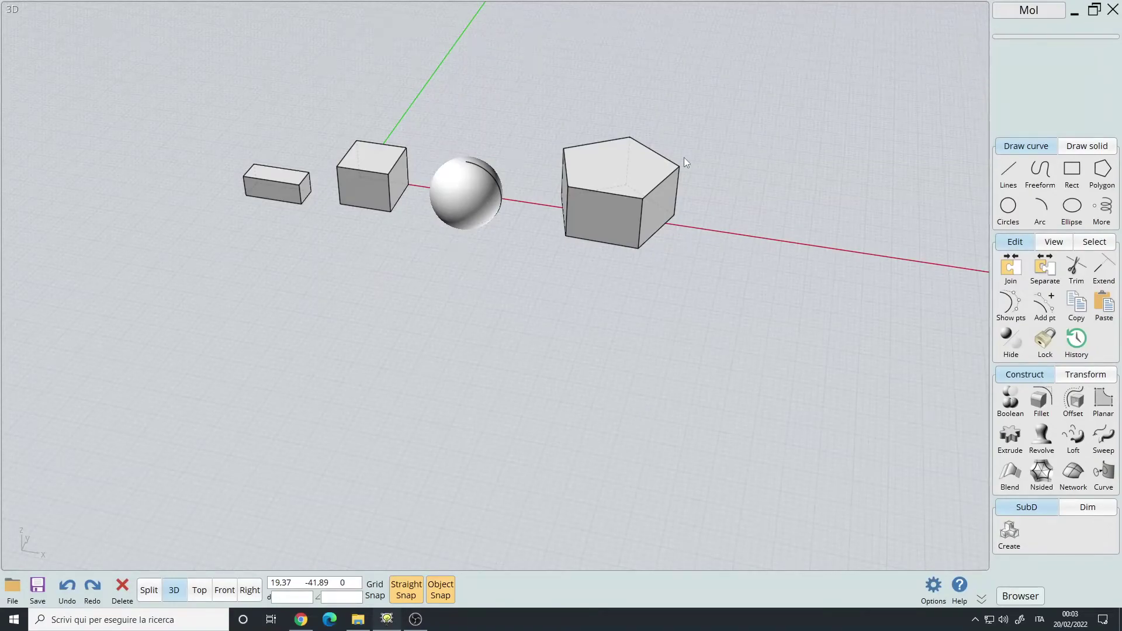
key(Tab)
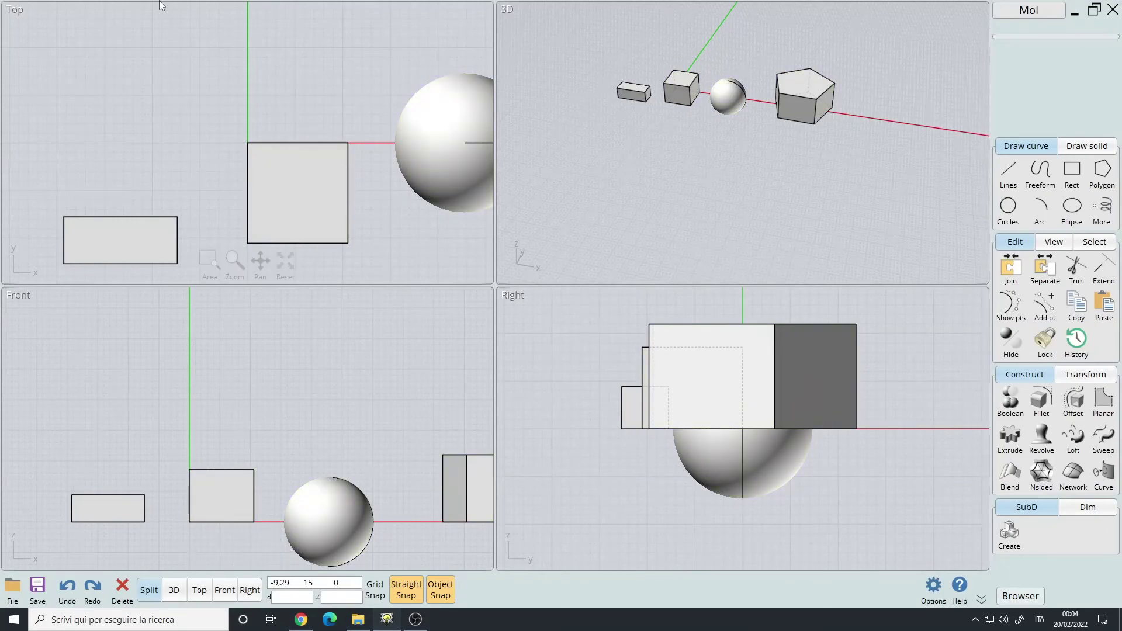
double_click(256, 400)
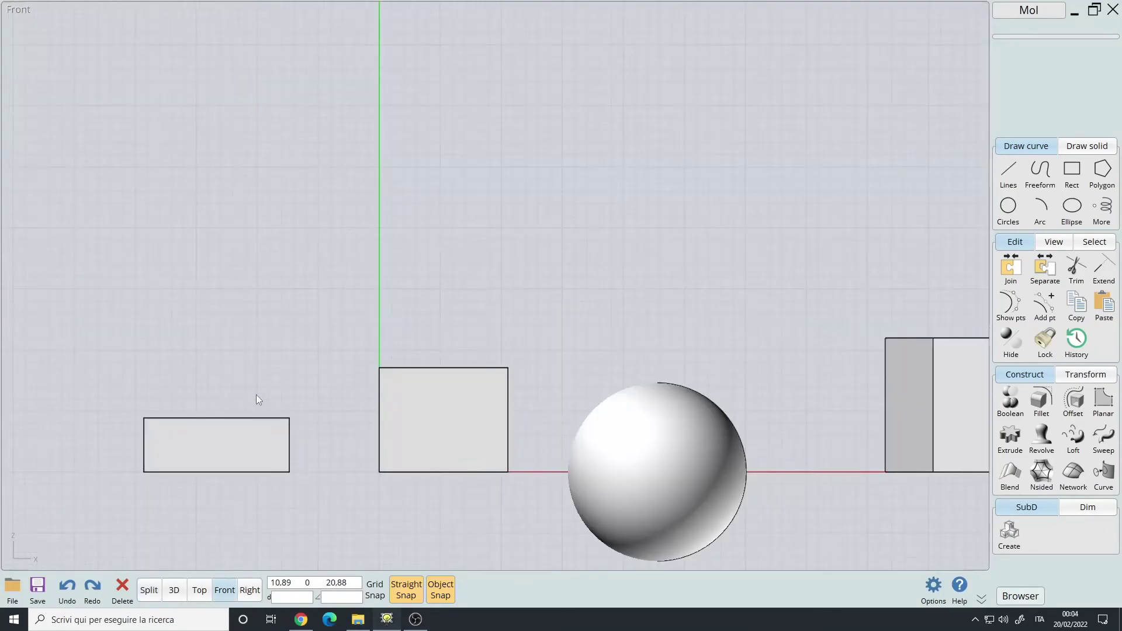
double_click(256, 396)
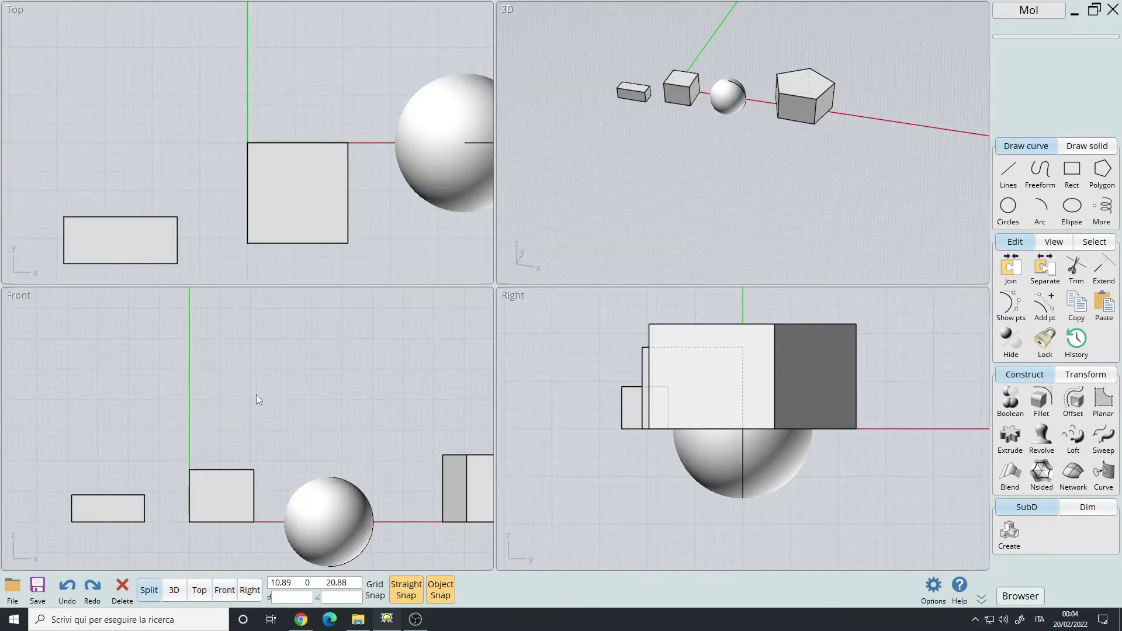
double_click(641, 171)
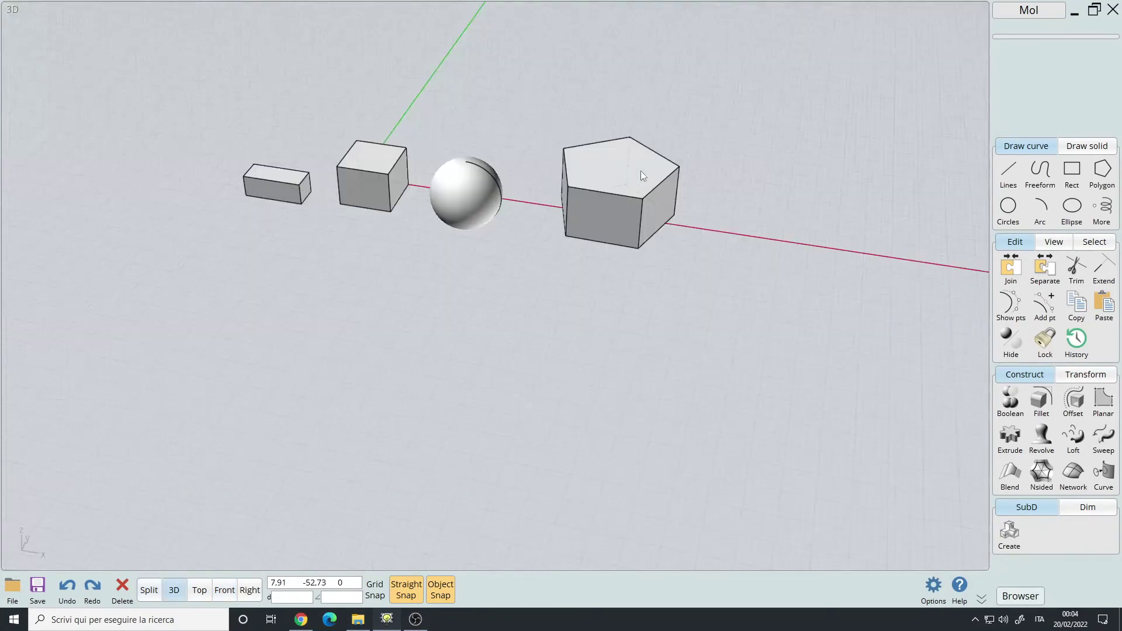
- Select all four solids with Ctrl+A and delete them, leaving only the grid and axes
right_drag(640, 171, 584, 278)
key(ctrl+a)
key(Delete)
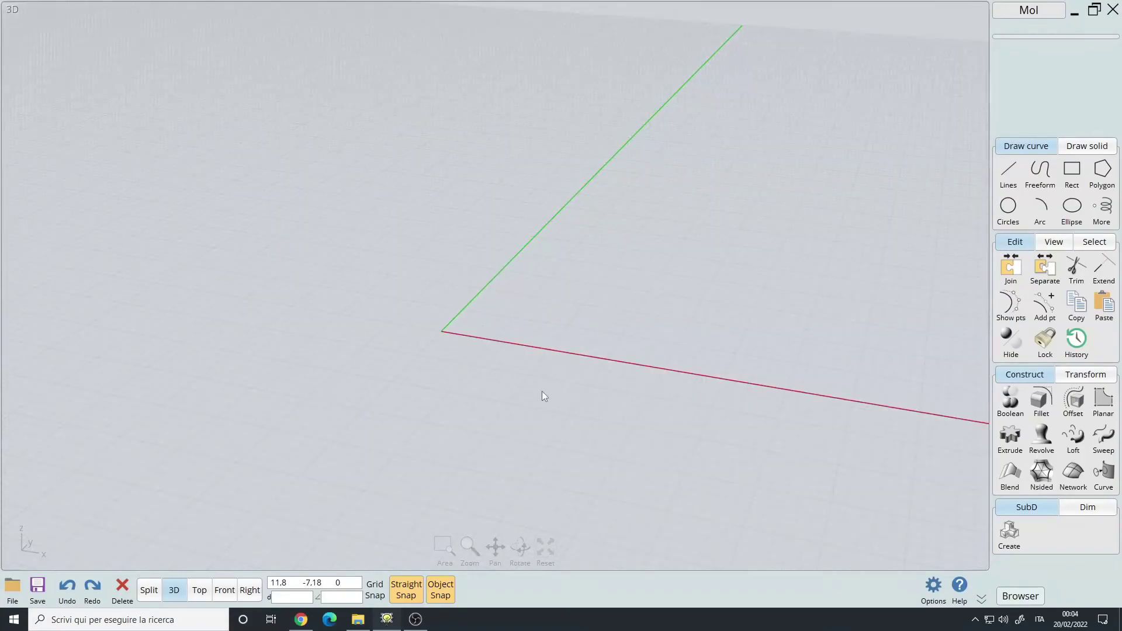